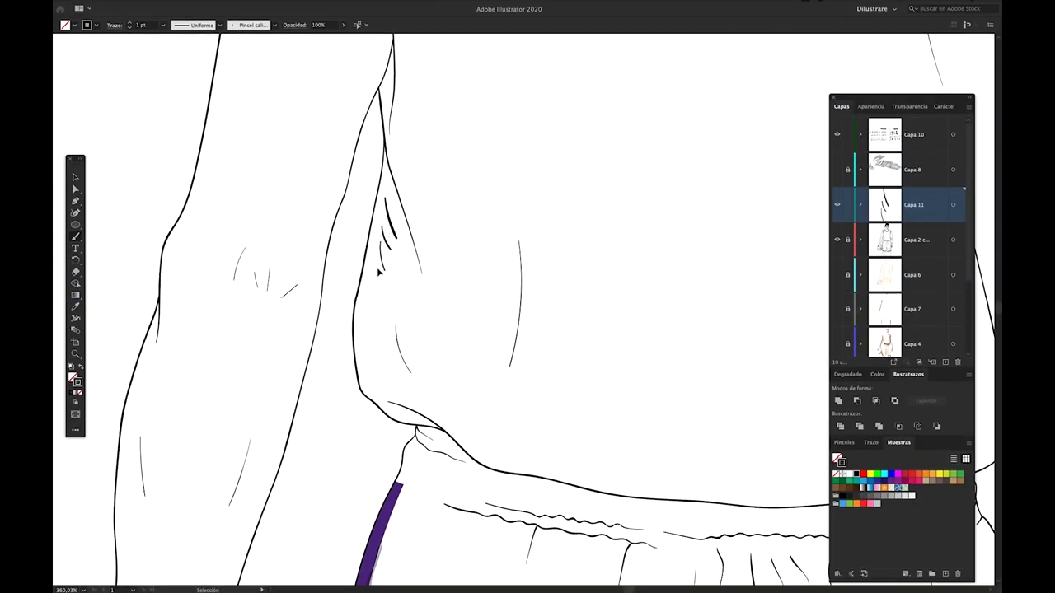
Paint a short hatch stroke along the crease near the jersey on Capa 11, then undo it.
key("b")
left_click_drag(388, 234, 369, 323)
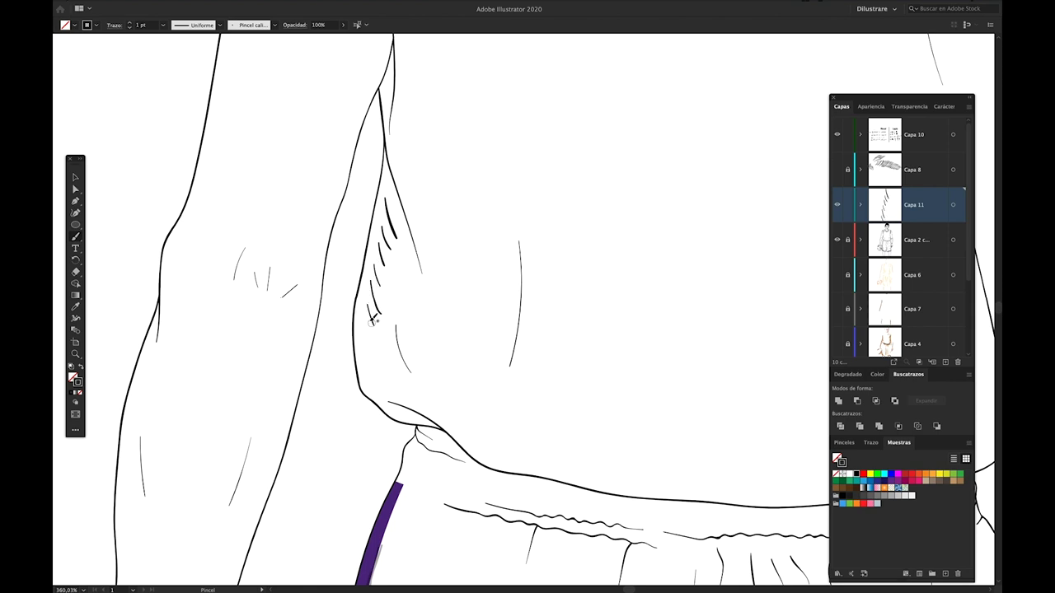
key("ctrl+z")
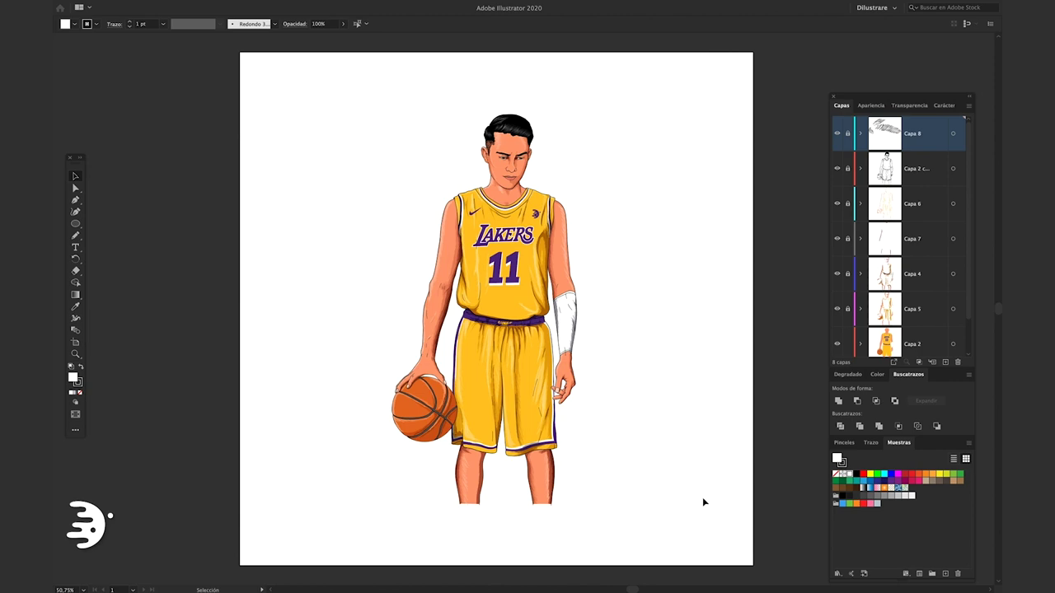
Add a new layer and type an enlarged 'B / Pincel' heading on the blank canvas.
left_click(945, 362)
left_click_drag(715, 358, 498, 323)
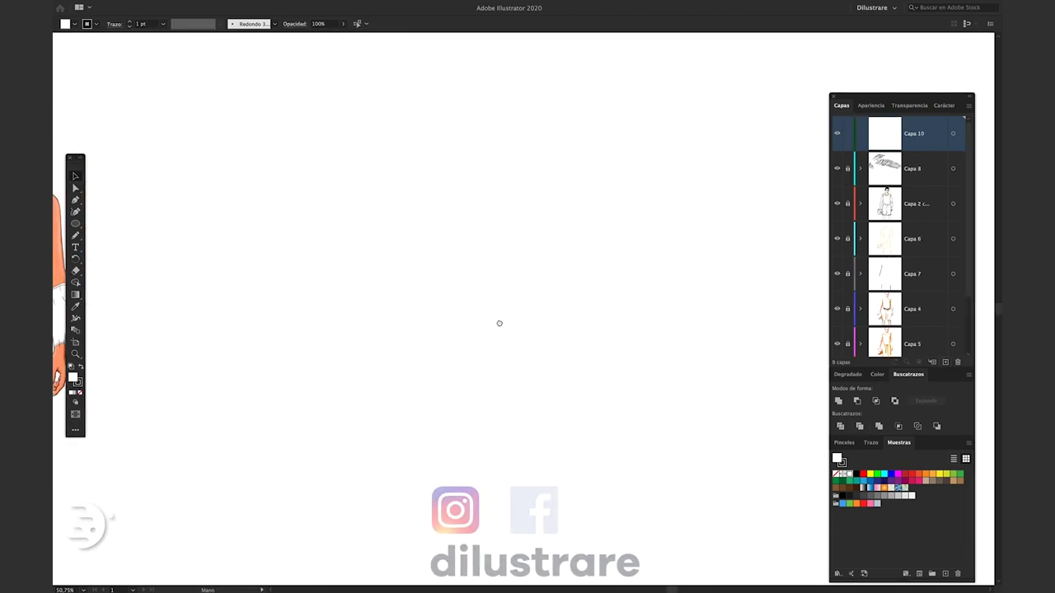
key("b")
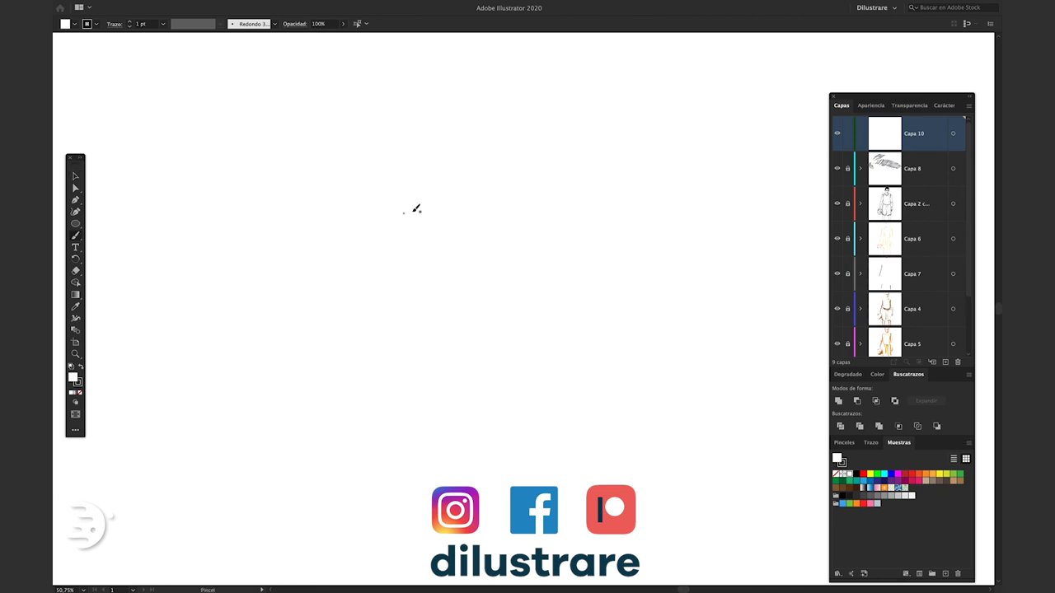
key("t")
left_click(355, 192)
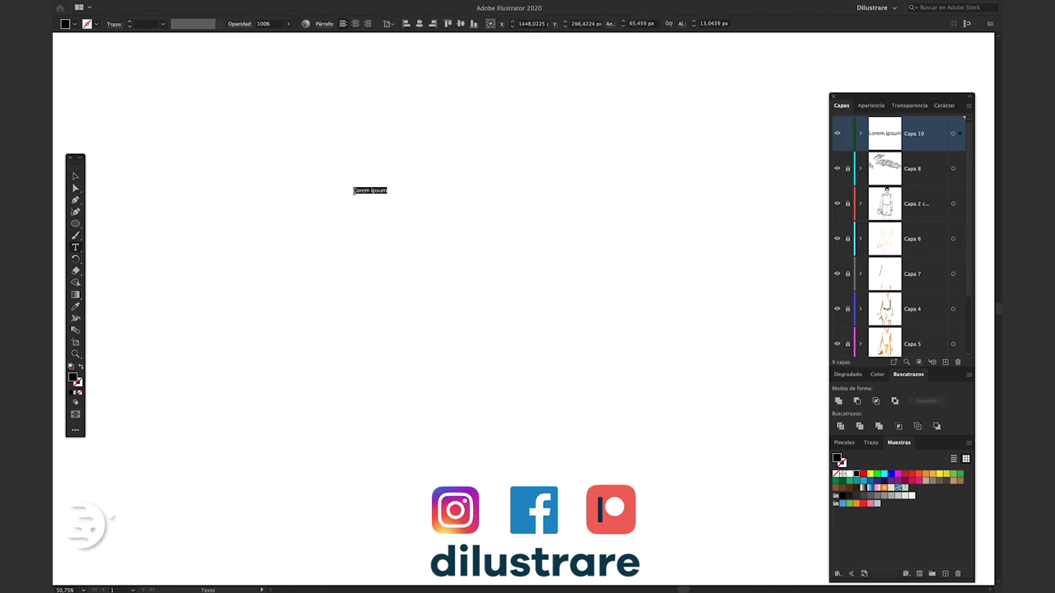
type("Pincel")
key("Escape")
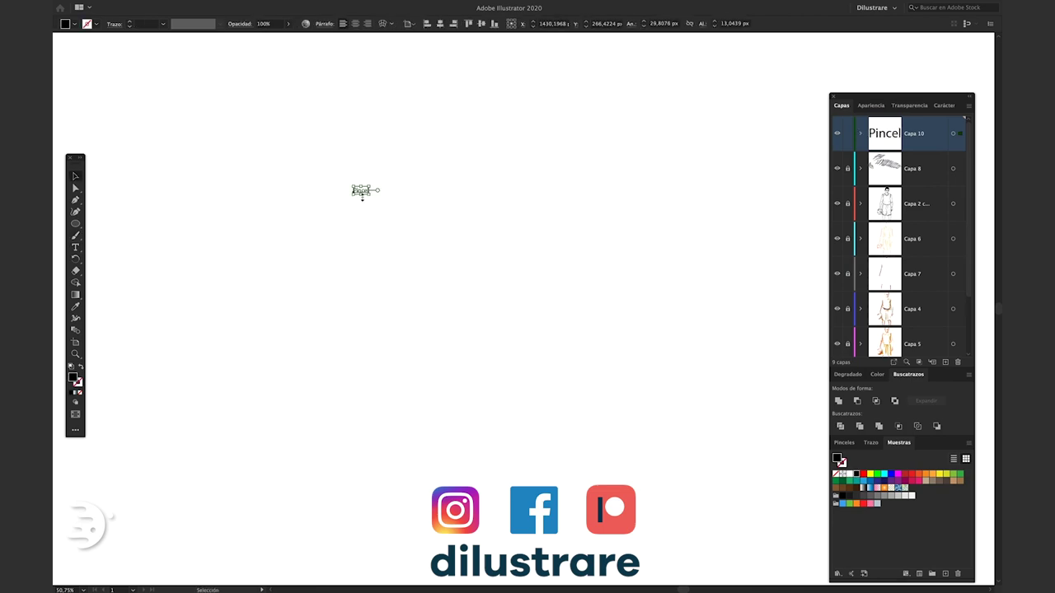
key("ctrl+shift+period")
key("ctrl+shift+period")
key("ctrl+shift+period")
key("ctrl+shift+period")
key("ctrl+shift+period")
key("ctrl+shift+period")
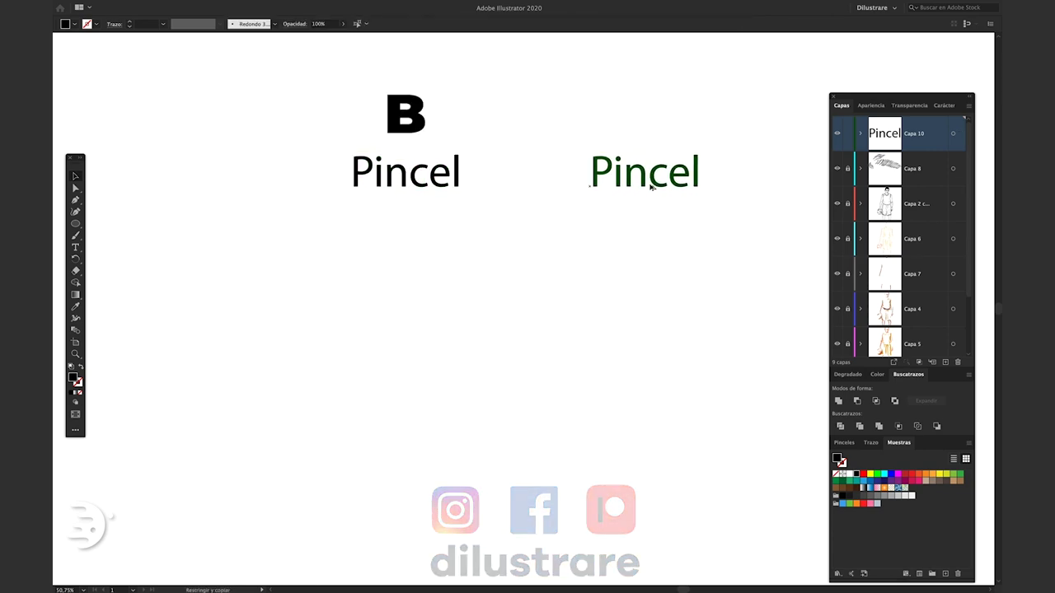
Type the 'N / Lapiz' heading and paint a vertical divider line between the two headings.
type("Lapiza")
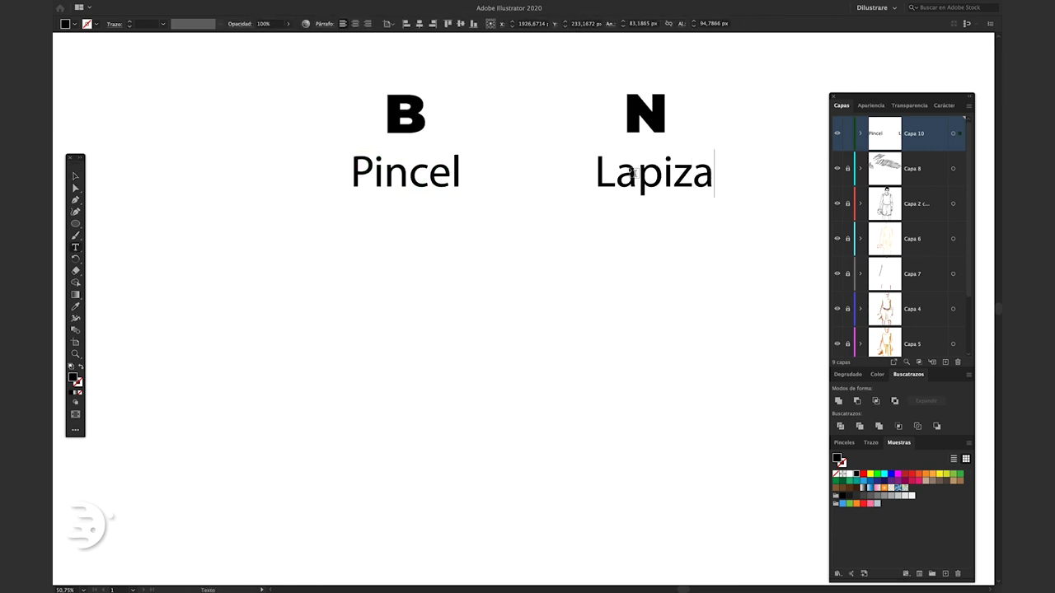
key("BackSpace")
key("Escape")
left_click(472, 331)
key("b")
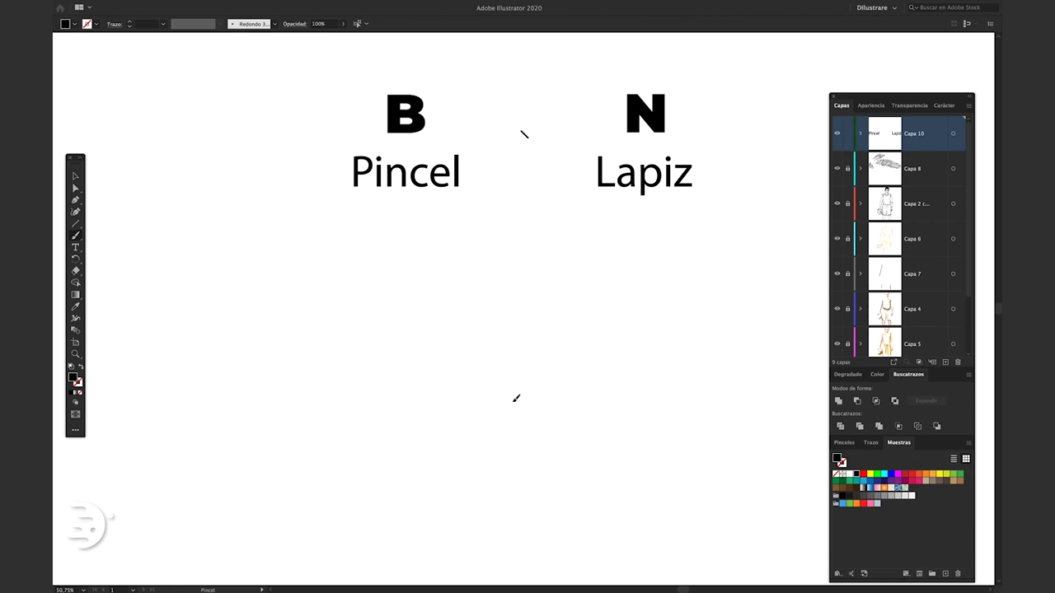
left_click_drag(521, 129, 519, 440)
Zoom in on the Pincel column and brush a '1)' label below the heading.
key("v")
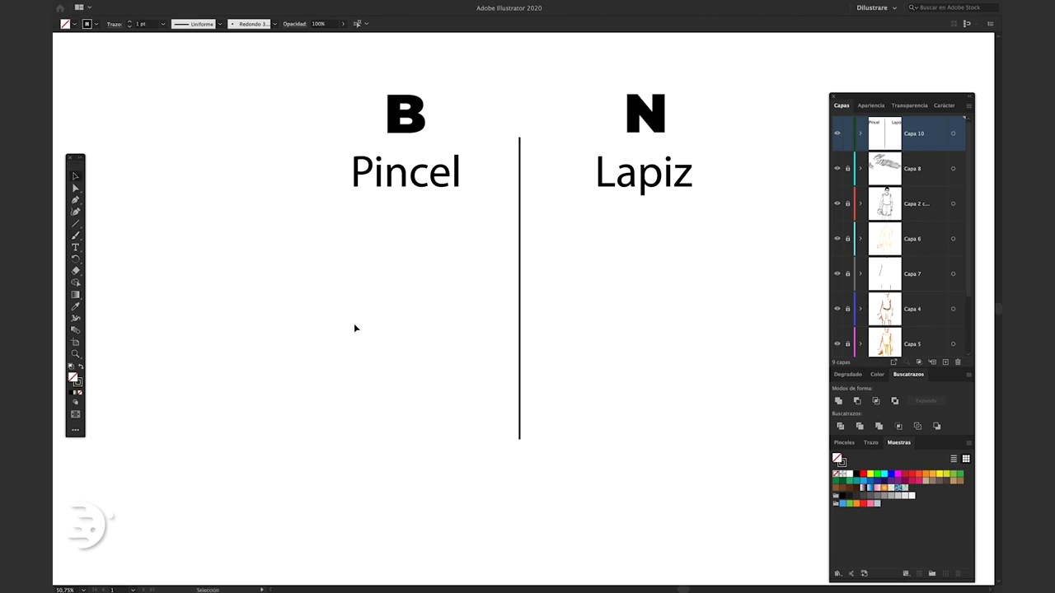
key("b")
left_click_drag(389, 274, 523, 270)
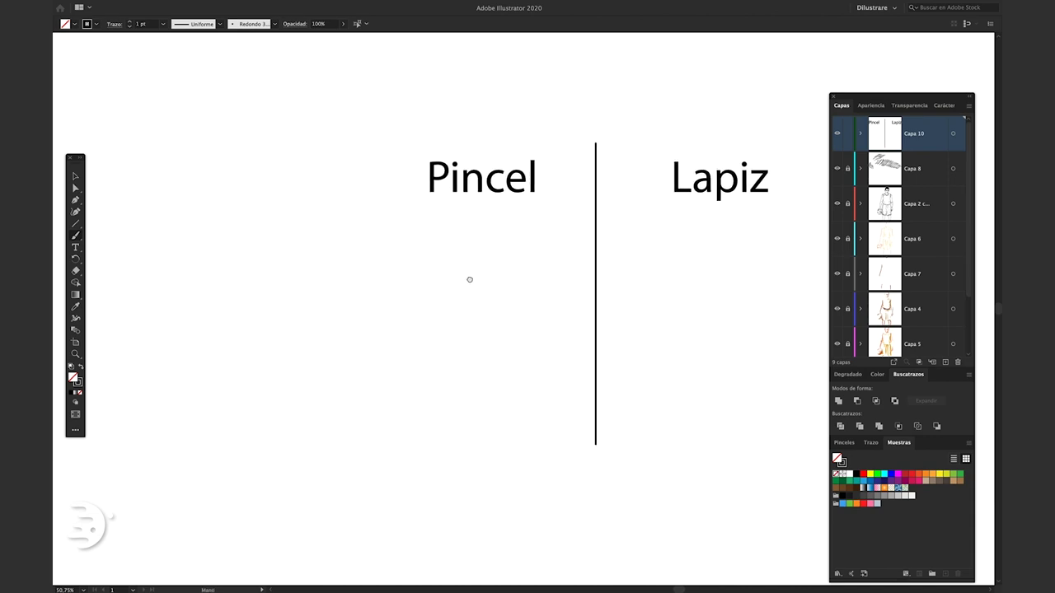
scroll(538, 274, "up", 2)
scroll(538, 275, "up", 1)
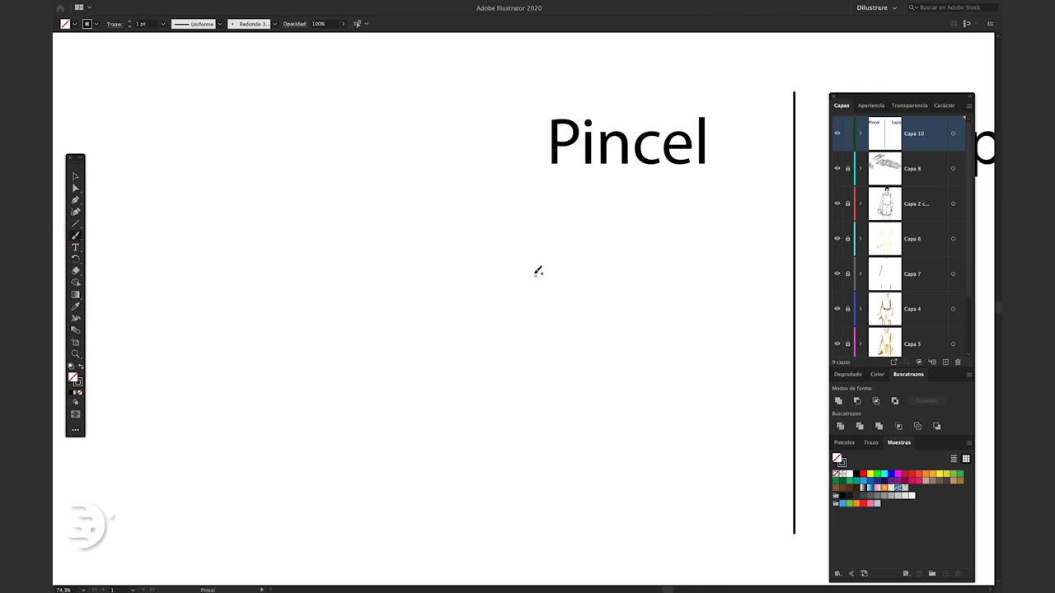
scroll(531, 273, "up", 1)
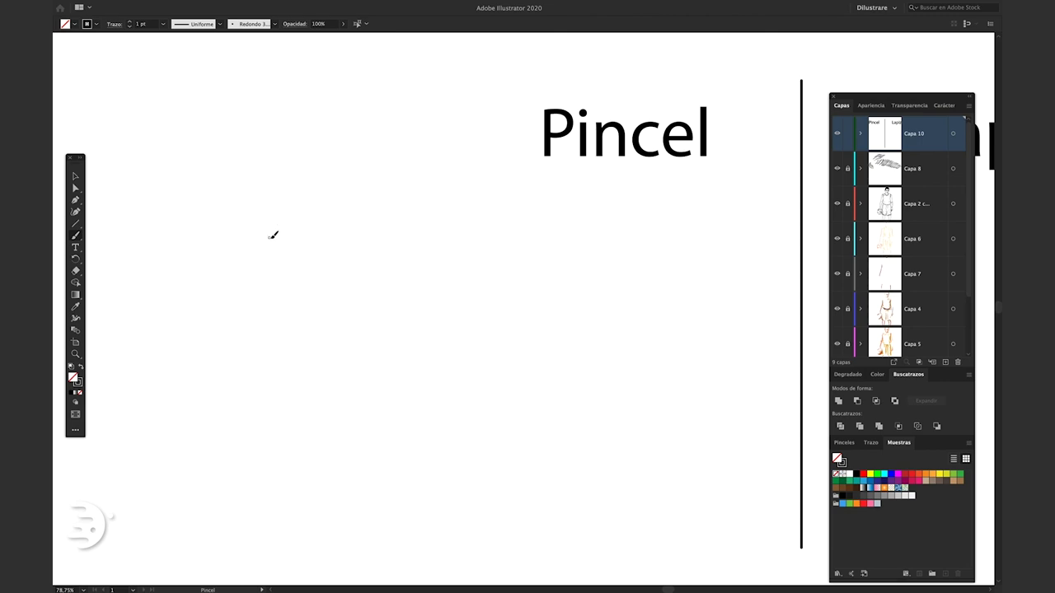
left_click_drag(269, 238, 278, 254)
left_click_drag(283, 210, 285, 269)
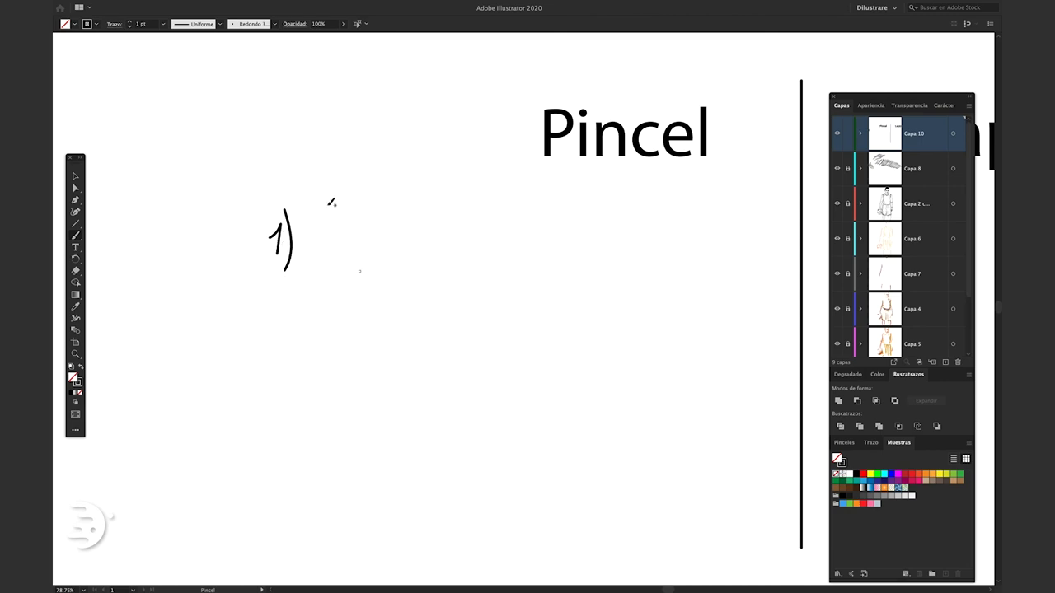
Switch to the calligraphic brush and paint a row of diagonal hatch strokes after '1)'.
left_click(275, 24)
left_click(183, 41)
left_click_drag(311, 255, 307, 257)
mouse_move(336, 225)
left_mouse_down()
mouse_move(322, 246)
mouse_move(394, 242)
left_mouse_up()
mouse_move(416, 222)
left_mouse_down()
mouse_move(406, 243)
mouse_move(434, 243)
left_mouse_up()
left_click_drag(455, 222, 445, 242)
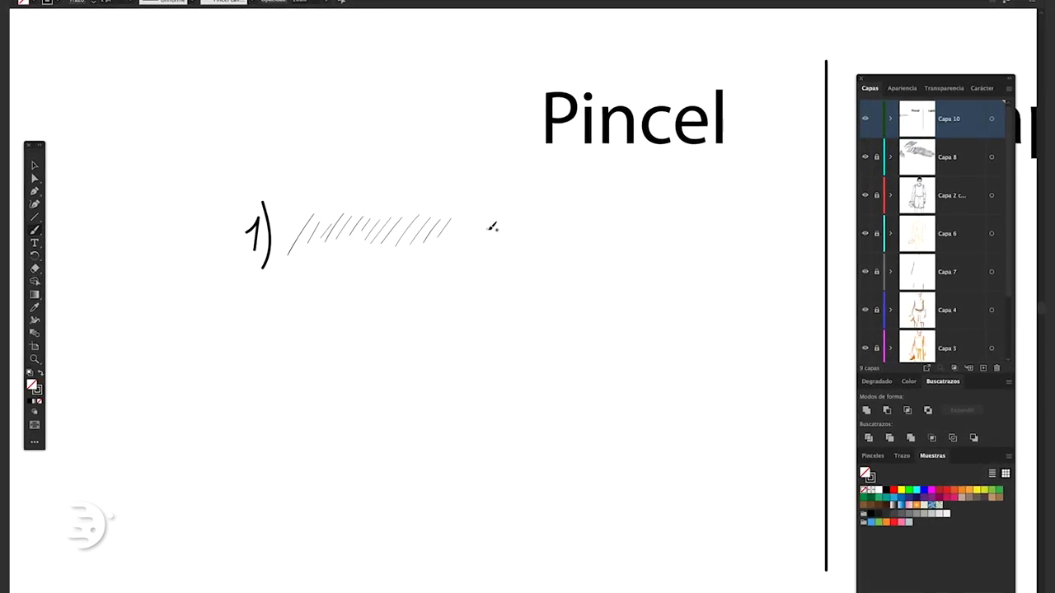
Draw an arrow and give the copied hatch row the Básico brush with Width Profile 1.
left_click_drag(474, 234, 498, 240)
key("v")
mouse_move(471, 192)
left_mouse_down()
mouse_move(312, 258)
mouse_move(585, 258)
left_mouse_up()
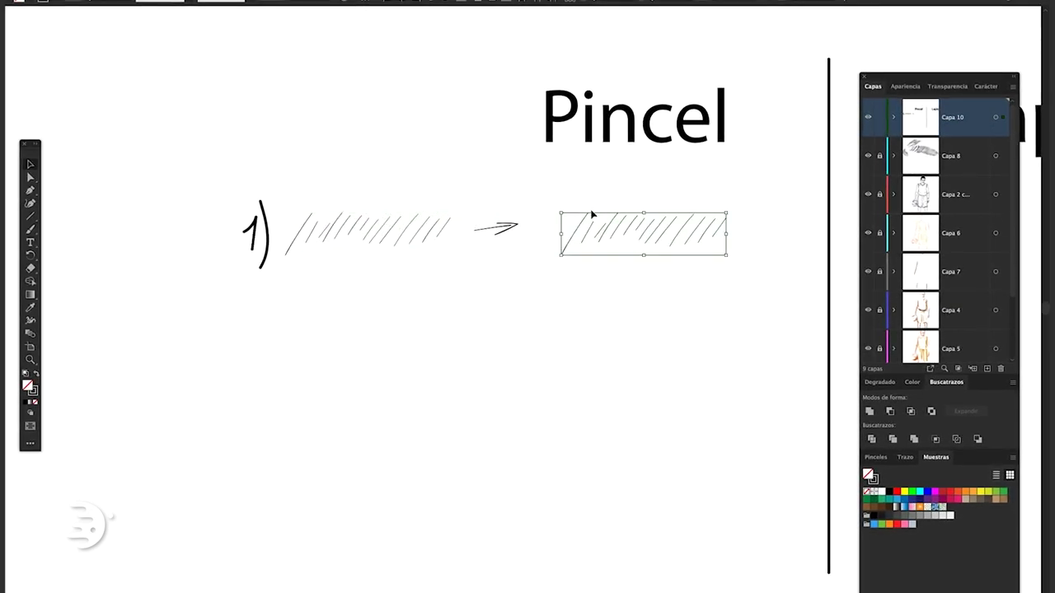
left_click(262, 27)
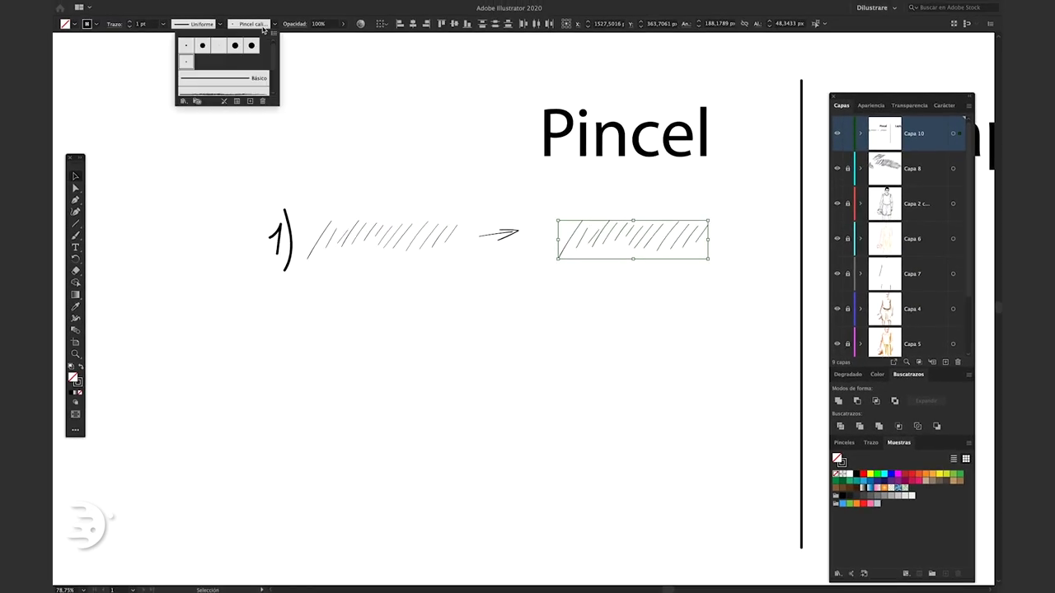
left_click(224, 77)
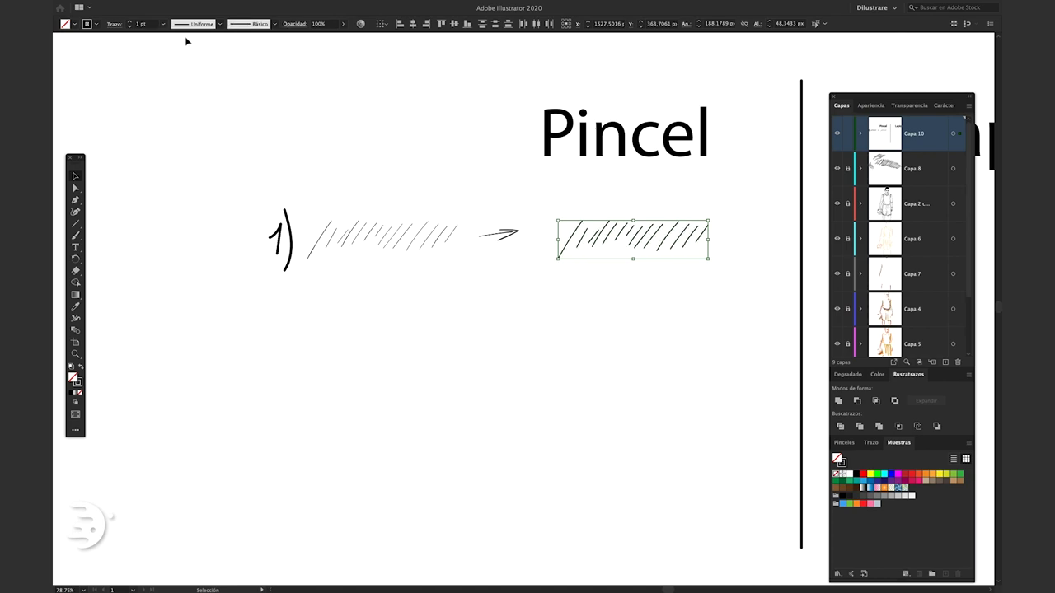
left_click(190, 24)
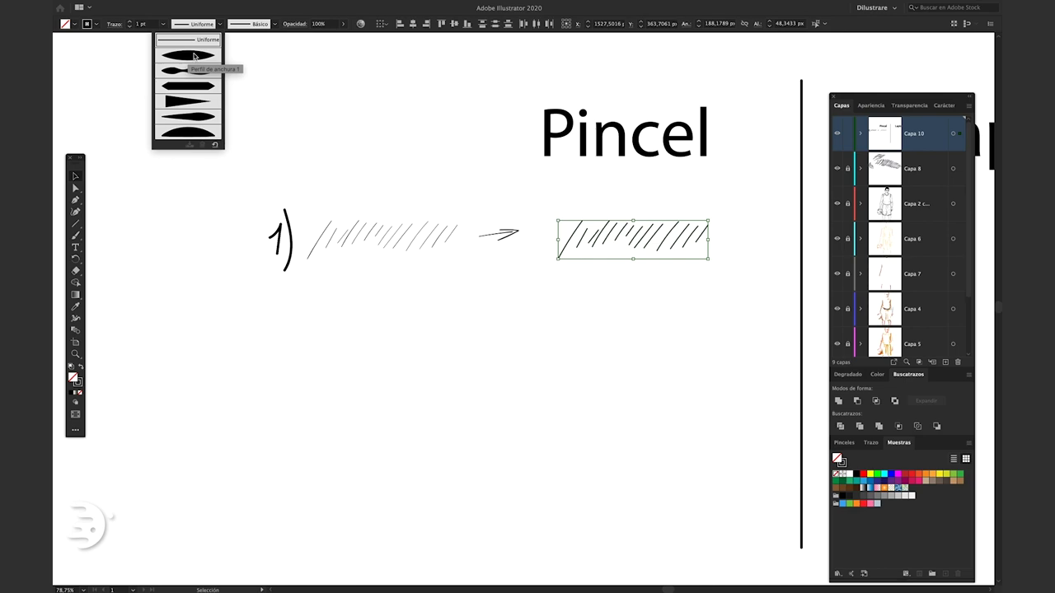
left_click(194, 55)
left_click(205, 83)
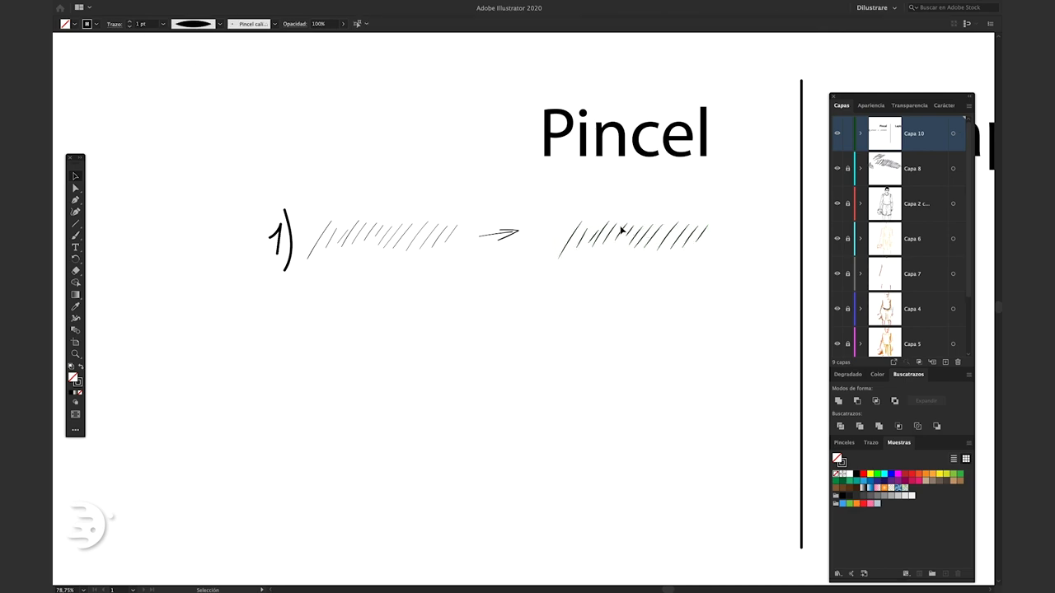
Brush a '2)' label below the first row.
key("b")
left_click_drag(261, 330, 277, 355)
left_click_drag(277, 322, 280, 356)
Paint zigzag scribbles and a wavy stroke to the right of '2)'.
key("v")
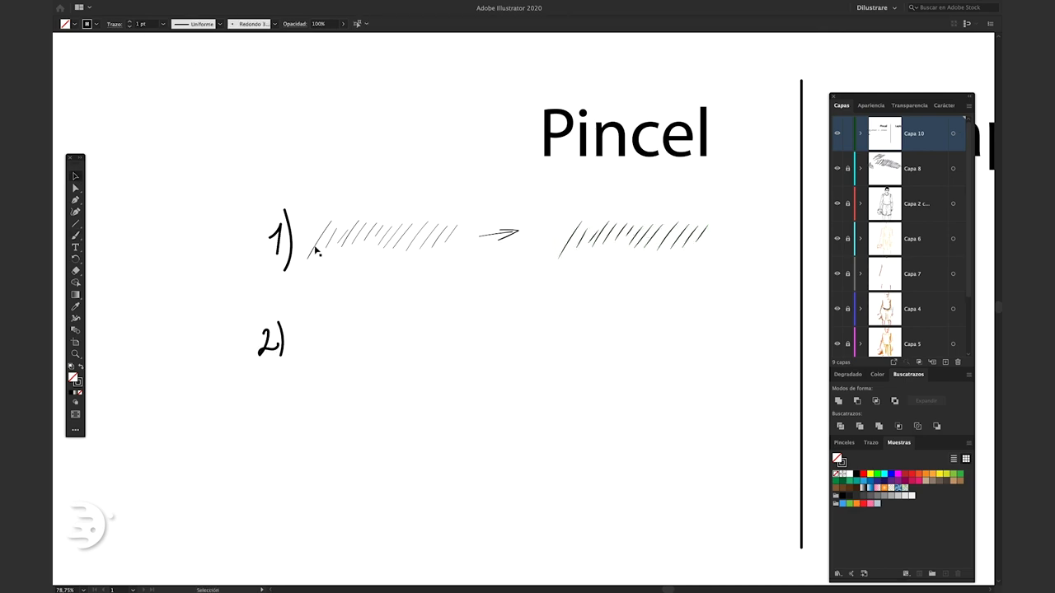
left_click_drag(371, 337, 435, 323)
mouse_move(311, 340)
left_mouse_down()
mouse_move(357, 328)
mouse_move(305, 329)
left_mouse_up()
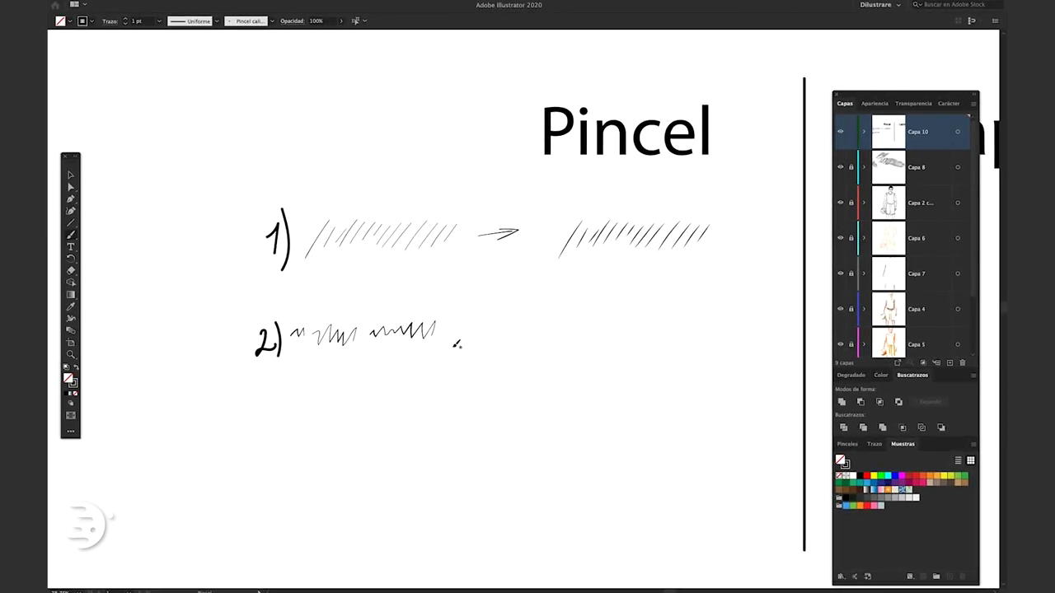
key("ctrl+z")
left_click_drag(430, 321, 375, 335)
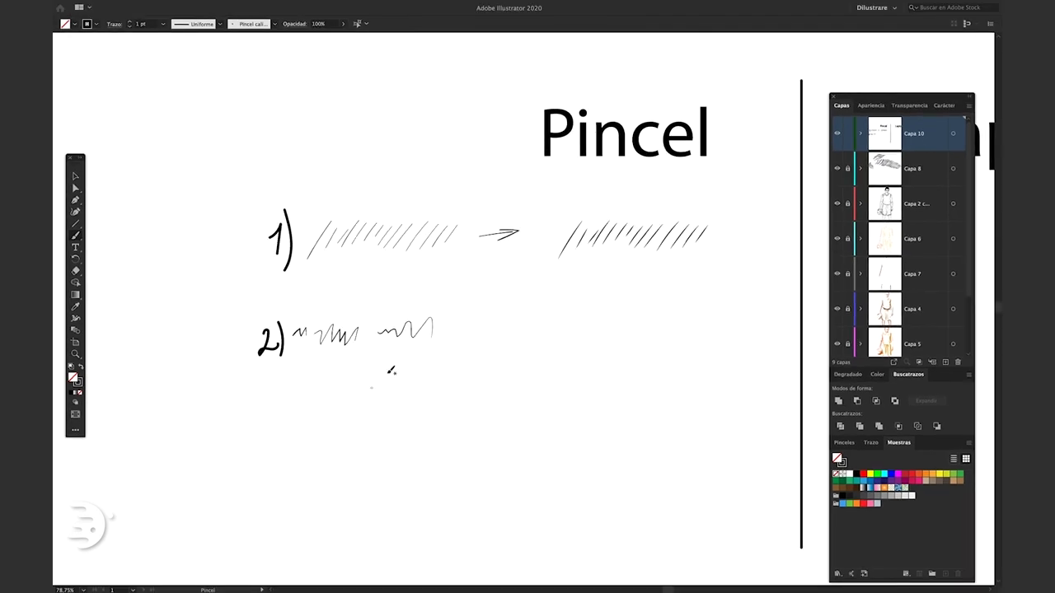
Alt-drag a copy of the row-2 scribbles to the right and copy the arrow beside them.
key("v")
left_click_drag(467, 374, 290, 312)
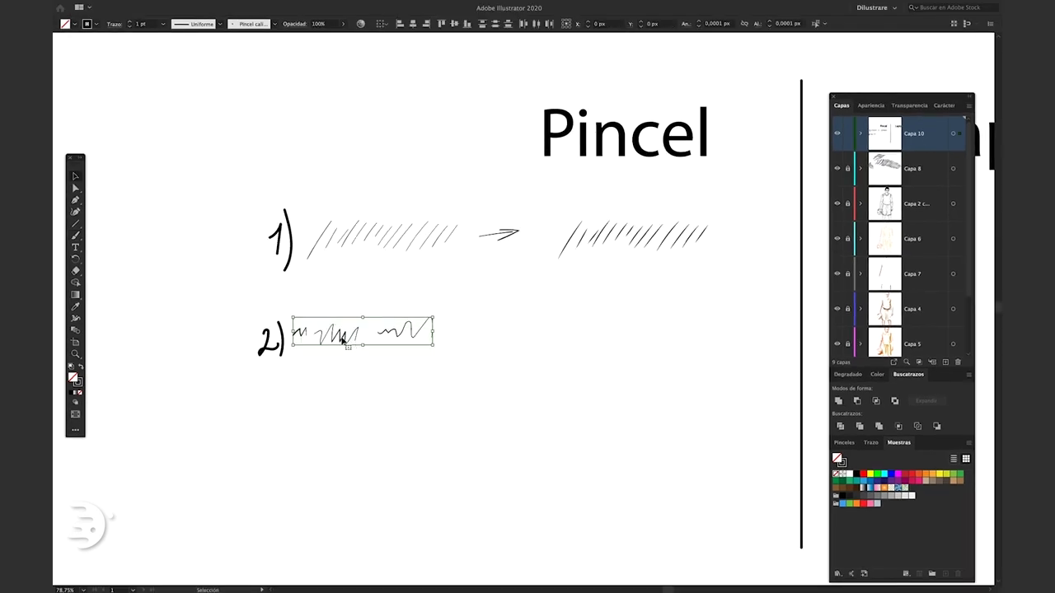
left_click_drag(346, 334, 624, 305)
left_click_drag(505, 236, 506, 332)
Give the copied scribbles the Básico brush and the tapered oval width profile.
left_click_drag(734, 365, 565, 289)
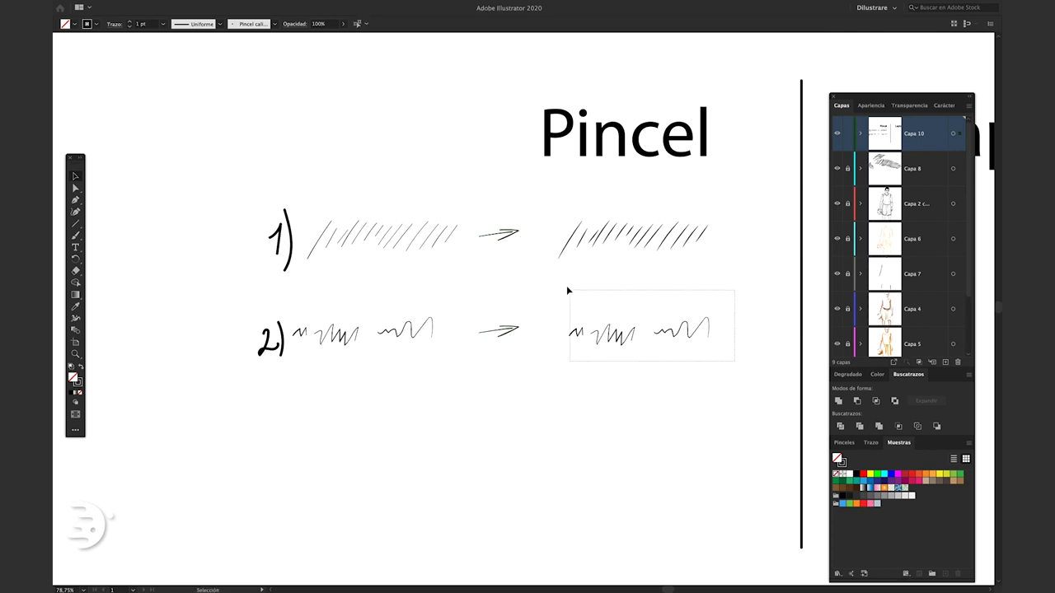
left_click(275, 24)
left_click(229, 79)
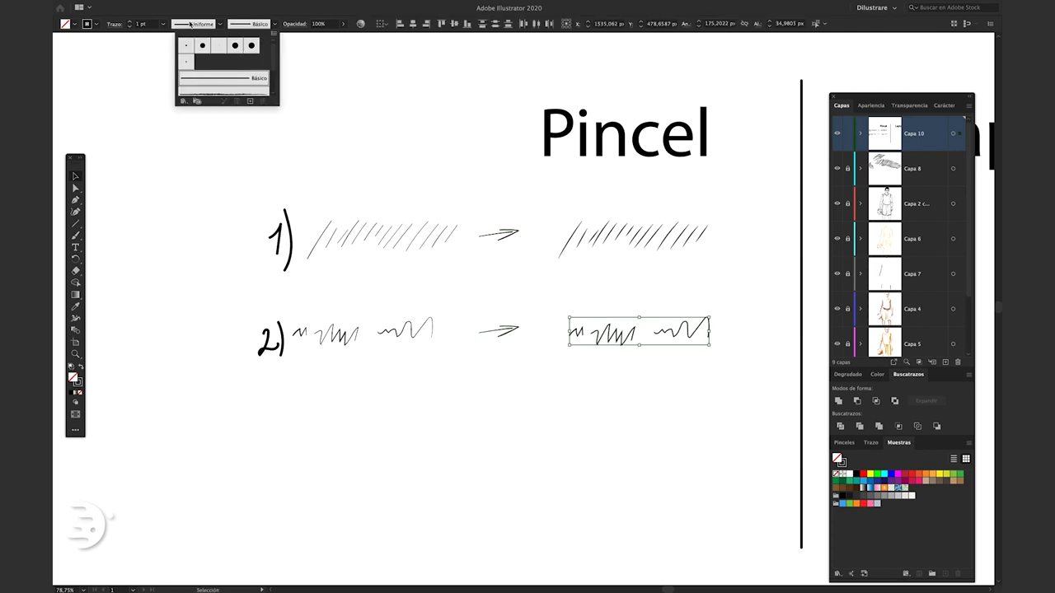
left_click(181, 25)
left_click(187, 61)
left_click(172, 223)
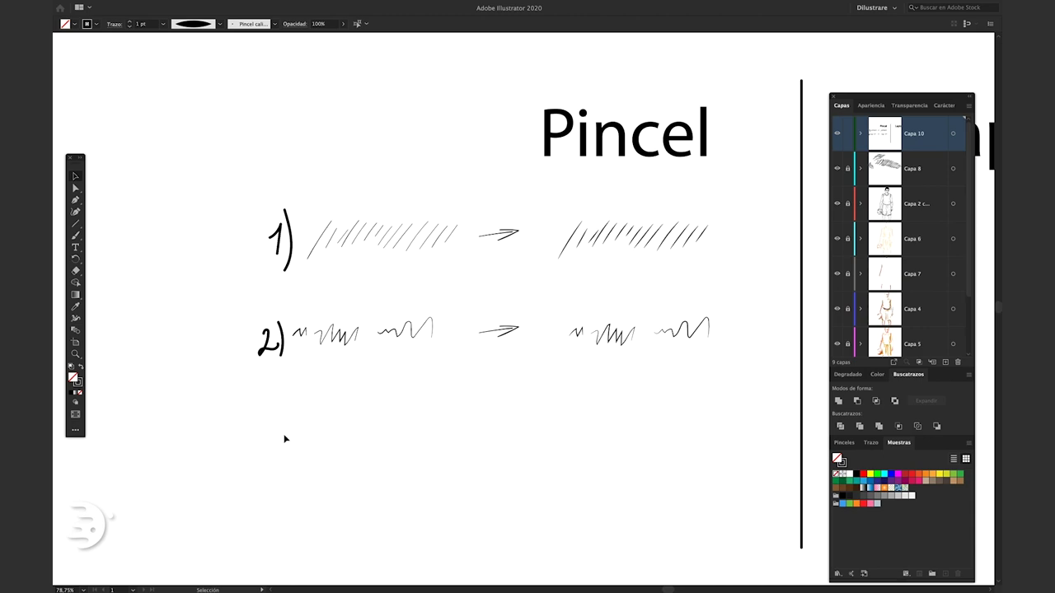
Finish the '3)' label and switch to the calligraphic brush.
key("b")
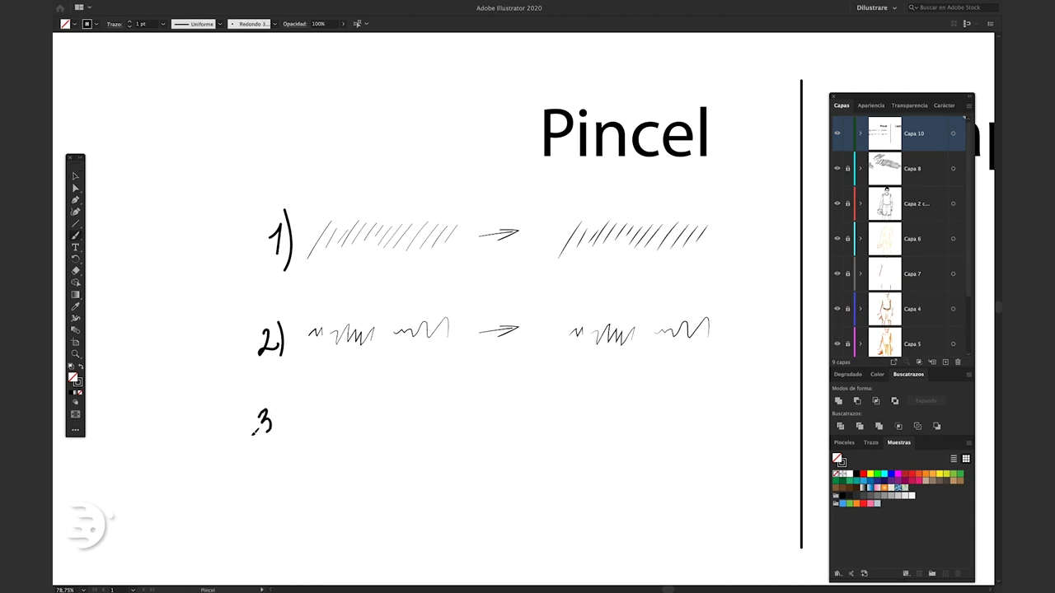
left_click_drag(253, 433, 252, 437)
left_click_drag(272, 401, 272, 443)
left_click(370, 382, "ctrl")
Copy the arrow into row 3 and draw a sequence of filled dots after it with the Ellipse tool.
left_click_drag(504, 331, 504, 416)
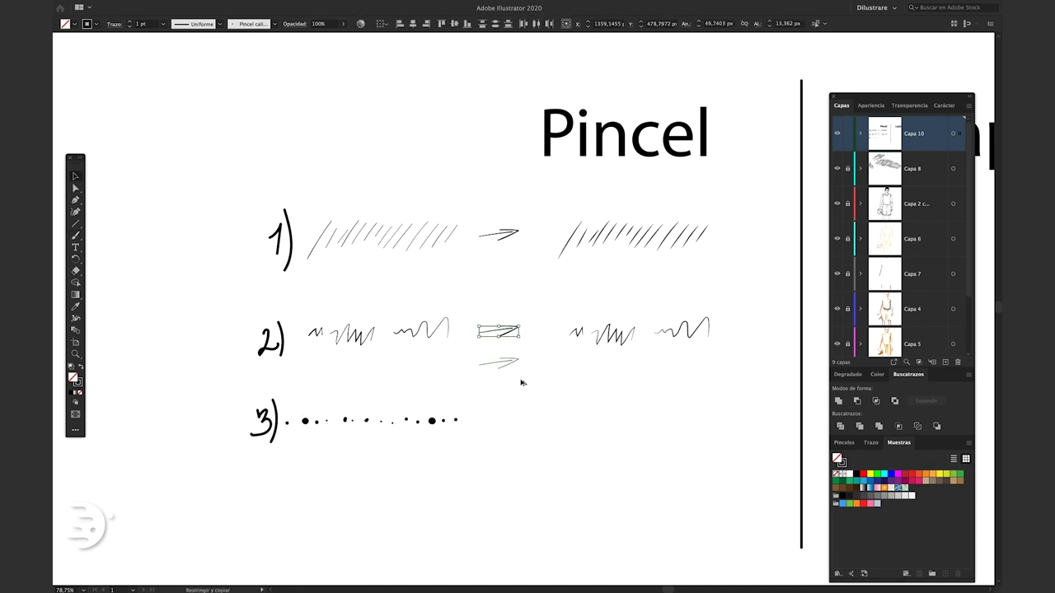
key("l")
scroll(594, 420, "up", 2)
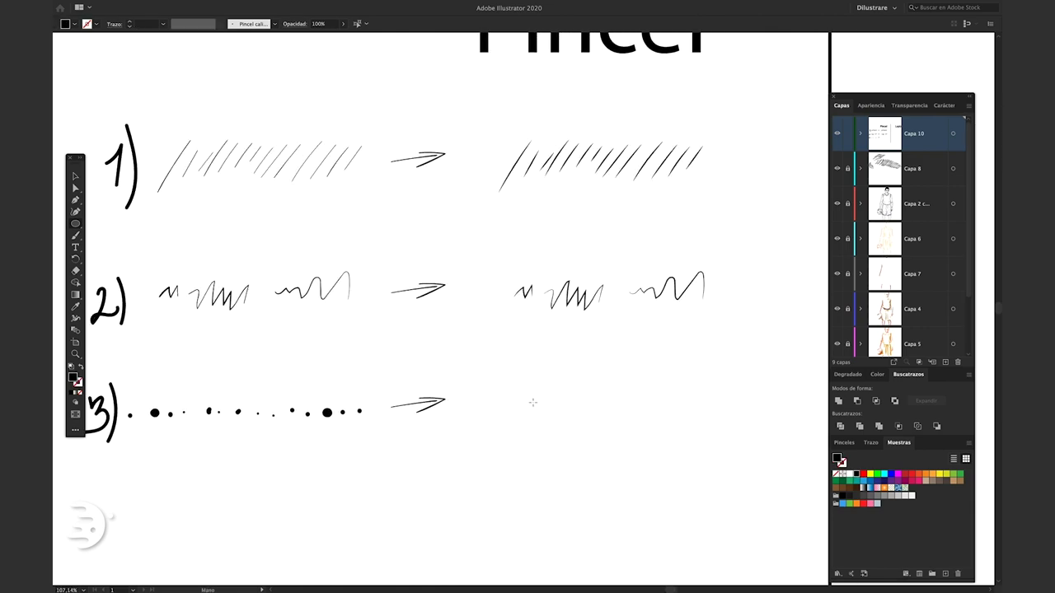
left_click_drag(508, 391, 592, 402)
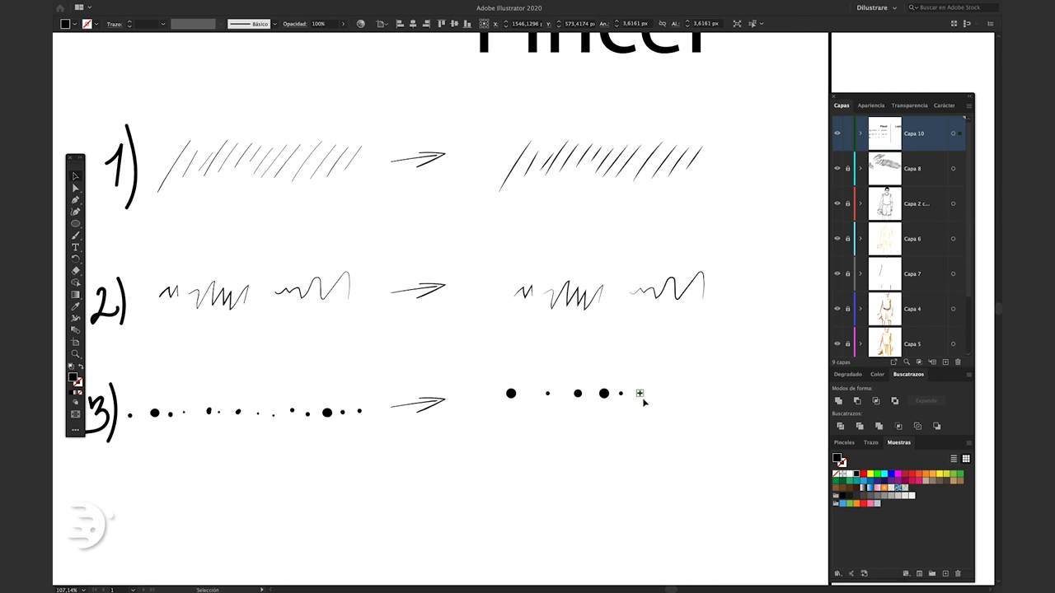
left_click_drag(641, 395, 642, 403)
scroll(634, 414, "down", 4)
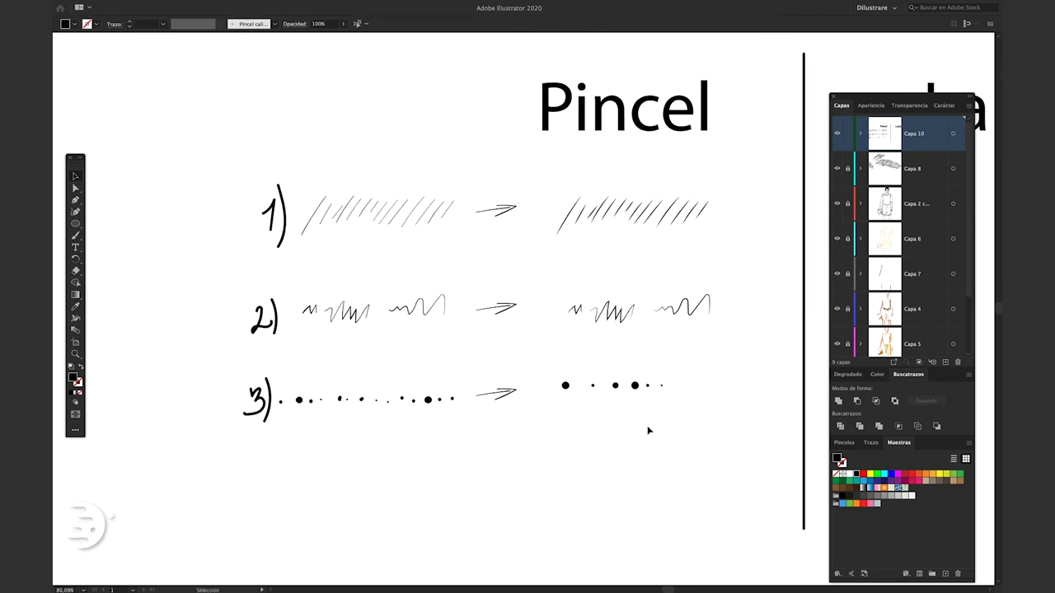
key("b")
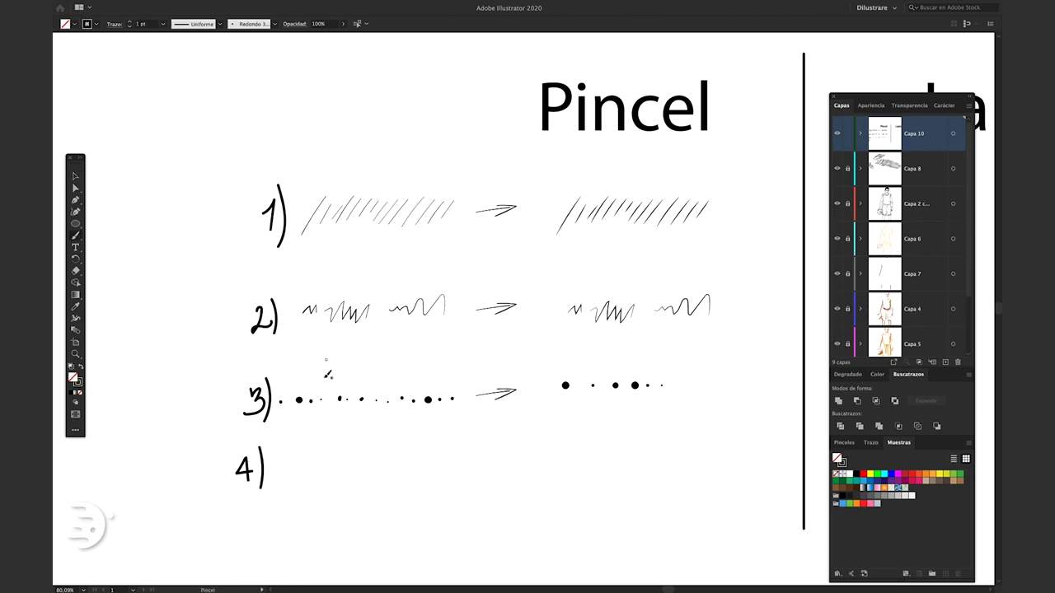
Paint a long diagonal stroke in row 4.
key("b")
scroll(317, 445, "down", 1)
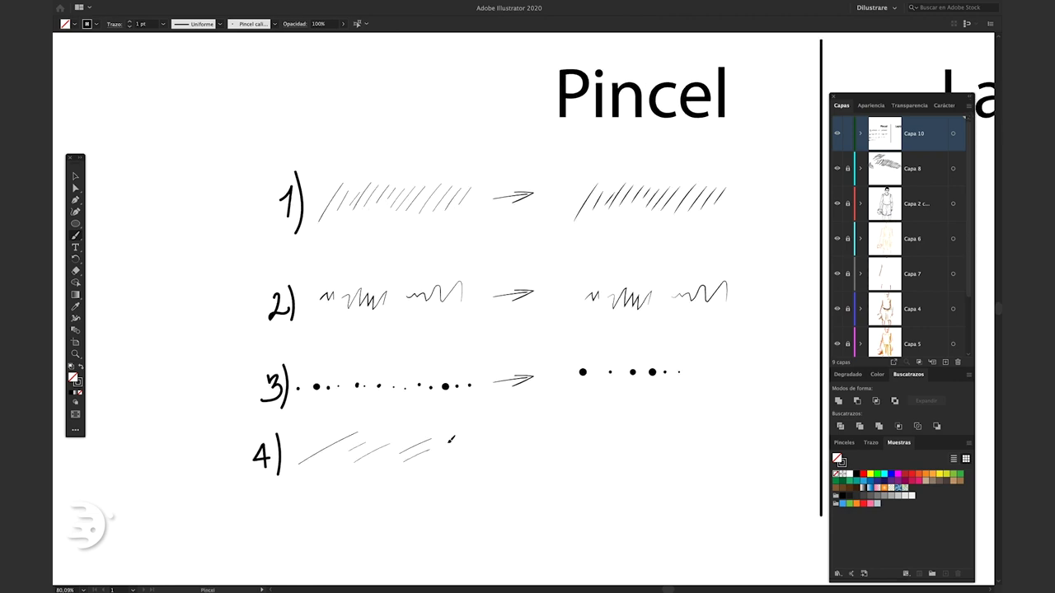
left_click_drag(460, 449, 507, 432)
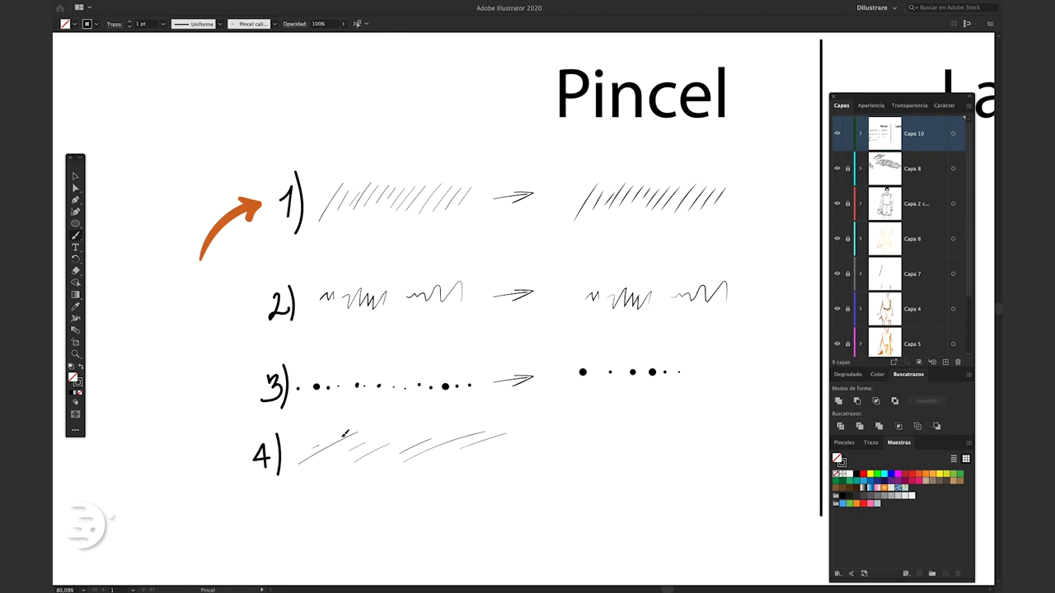
Copy the arrow into row 4, apply the Básico brush to the copied strokes, and paint another stroke.
key("v")
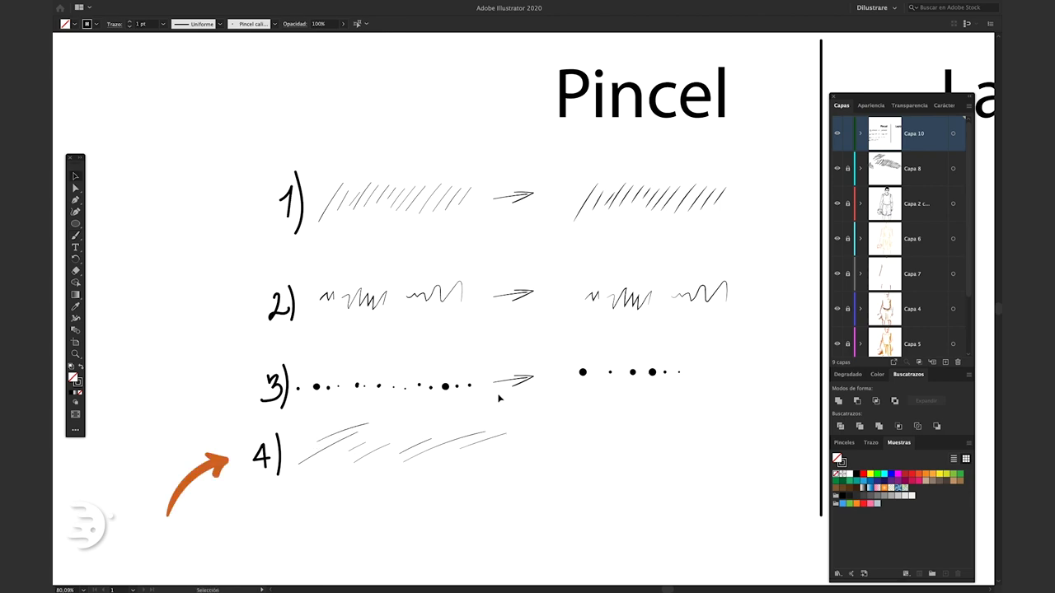
left_click(505, 377)
mouse_move(515, 398)
left_mouse_down()
mouse_move(467, 452)
mouse_move(294, 420)
mouse_move(591, 425)
mouse_move(746, 511)
left_mouse_up()
left_click(250, 38)
left_click(252, 24)
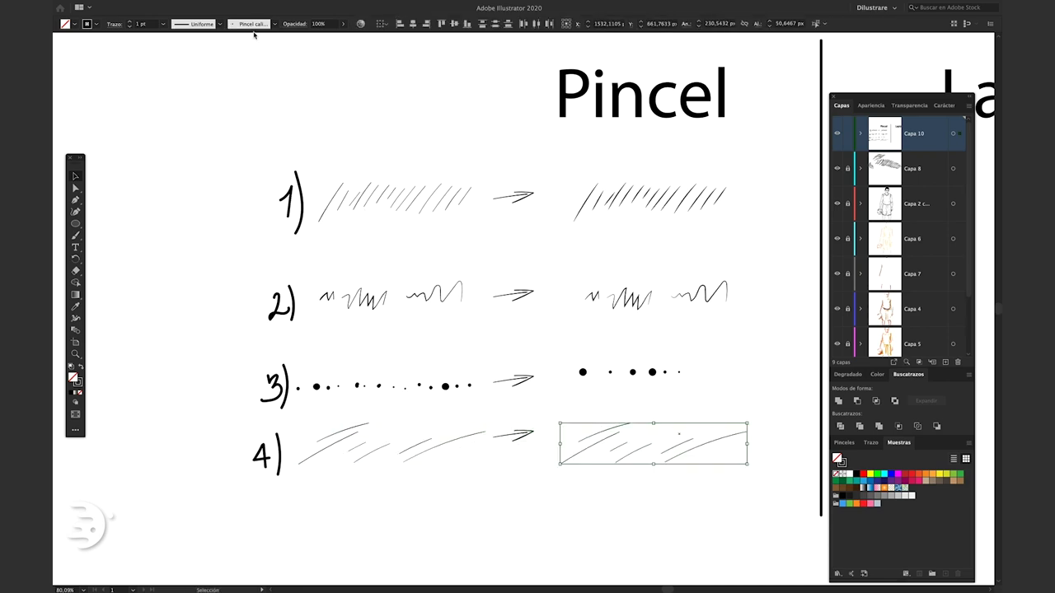
left_click(252, 25)
left_click(214, 79)
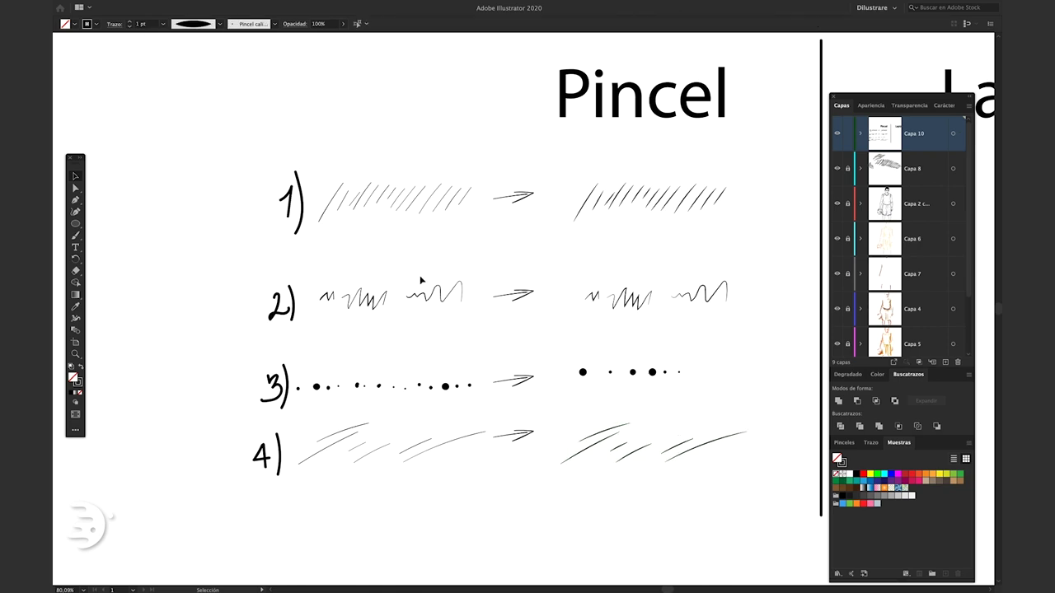
left_click_drag(421, 471, 247, 136)
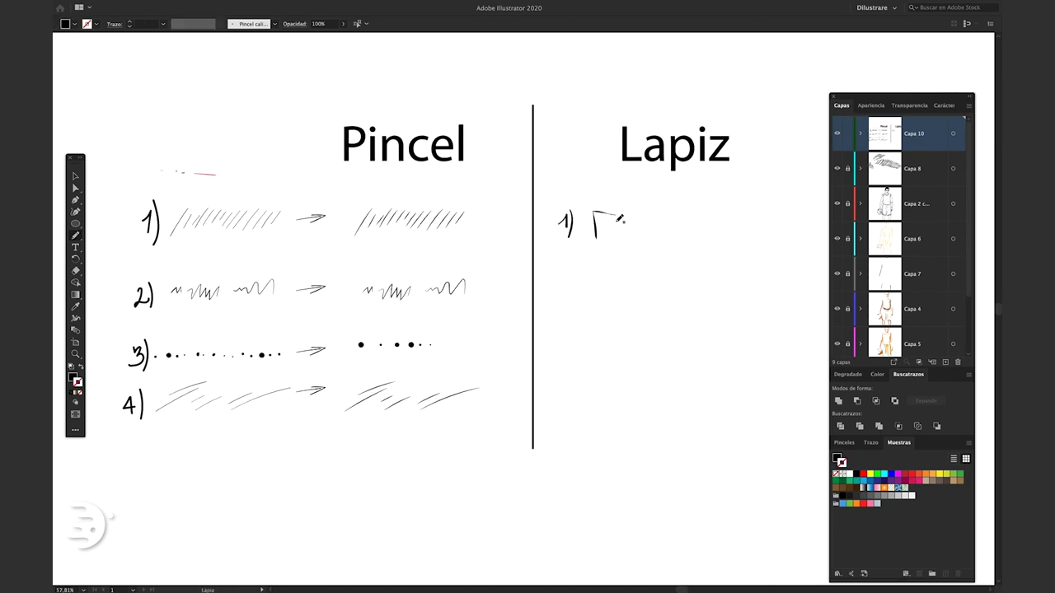
Under Lapiz, pencil a filled square by '1)', a filled triangle by '2)', and a '3)' label.
left_click_drag(598, 227, 593, 208)
left_click_drag(559, 278, 572, 285)
key("n")
mouse_move(567, 265)
left_mouse_down()
mouse_move(567, 286)
mouse_move(620, 275)
mouse_move(596, 277)
left_mouse_up()
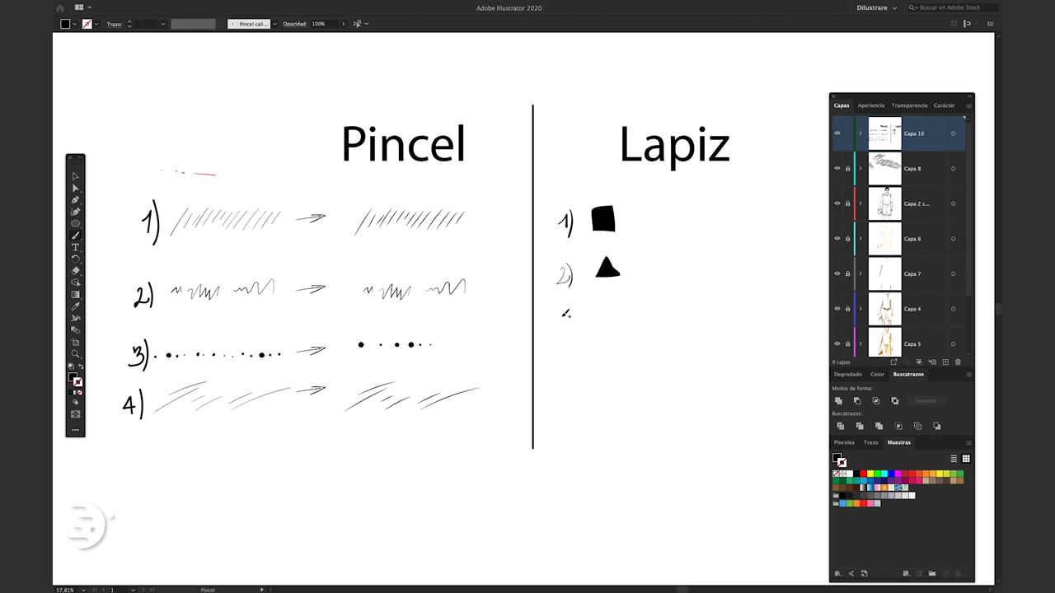
key("shift+x")
left_click_drag(562, 316, 562, 345)
left_click_drag(574, 315, 575, 346)
key("shift+x")
Draw a row of filled dots and blobs beside '3)'.
left_click_drag(628, 326, 670, 325)
left_click_drag(680, 323, 765, 313)
left_click_drag(775, 311, 794, 307)
left_click_drag(807, 306, 813, 304)
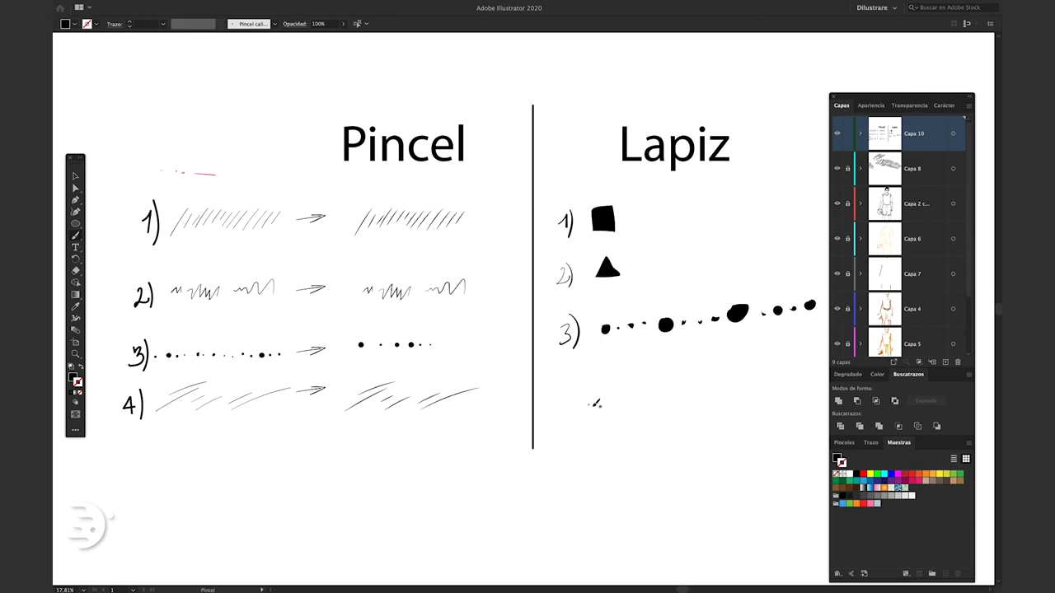
Write '4)' and draw a filled blob and tapered pencil strokes beside it.
left_click_drag(560, 380, 569, 402)
mouse_move(570, 372)
left_mouse_down()
mouse_move(575, 408)
mouse_move(527, 387)
mouse_move(577, 394)
left_mouse_up()
left_click_drag(600, 359, 605, 411)
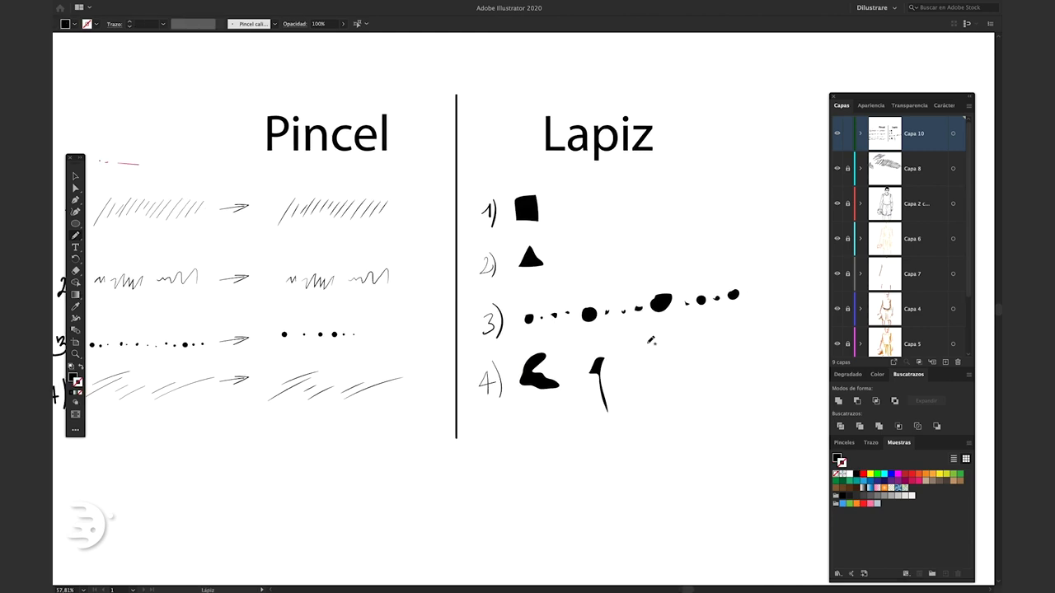
scroll(577, 371, "right", 3)
left_click_drag(560, 332, 579, 395)
left_click_drag(616, 345, 619, 387)
scroll(440, 208, "up", 2)
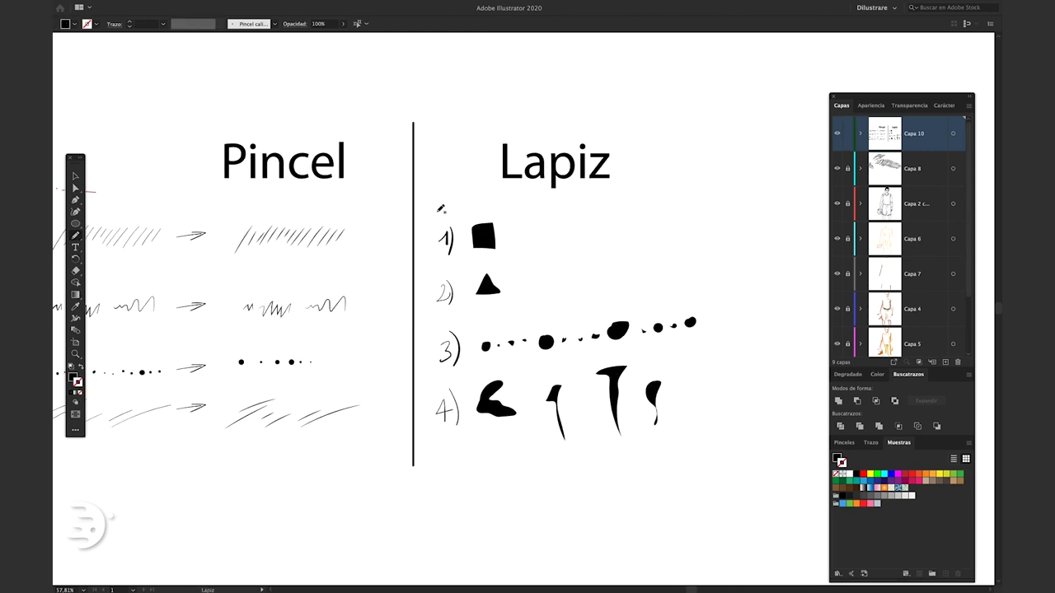
Add arrows and a jagged shape after the shapes in rows one and two.
mouse_move(506, 233)
left_mouse_down()
mouse_move(532, 244)
mouse_move(574, 219)
mouse_move(590, 250)
left_mouse_up()
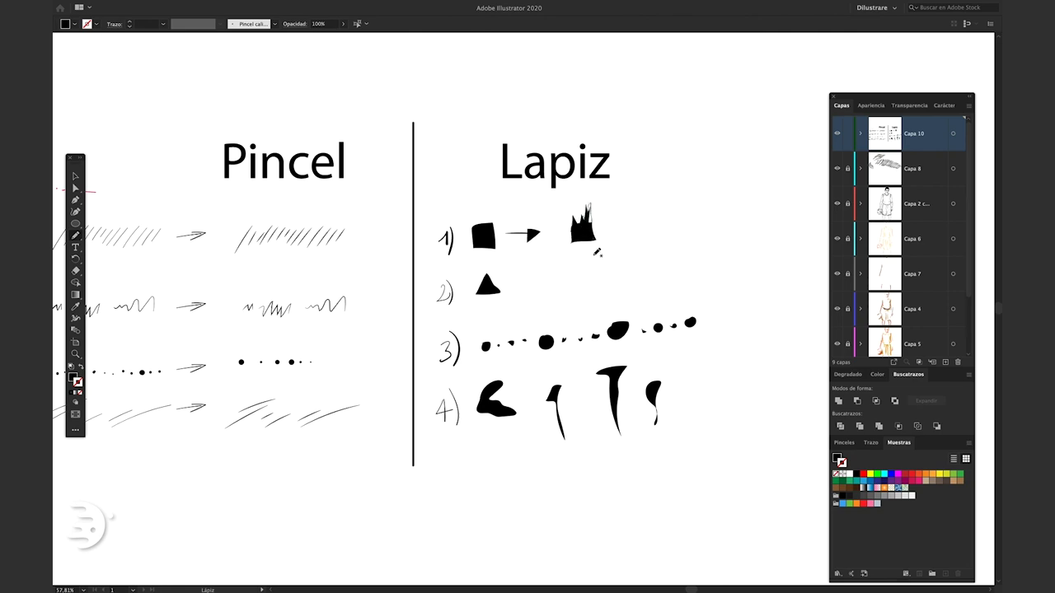
mouse_move(520, 278)
left_mouse_down()
mouse_move(611, 268)
mouse_move(582, 275)
left_mouse_up()
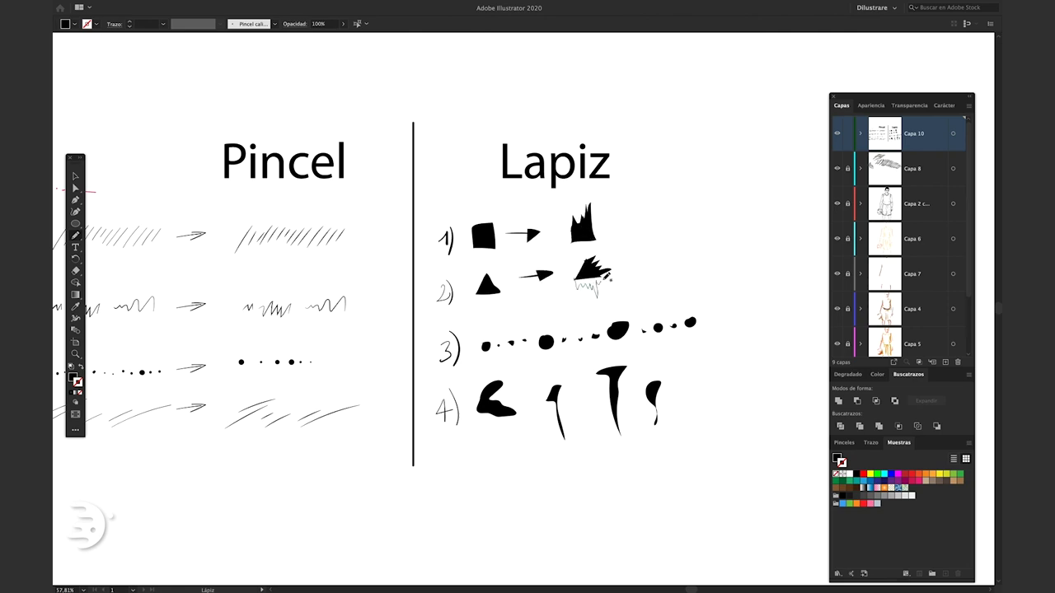
key("v")
scroll(621, 352, "left", 5)
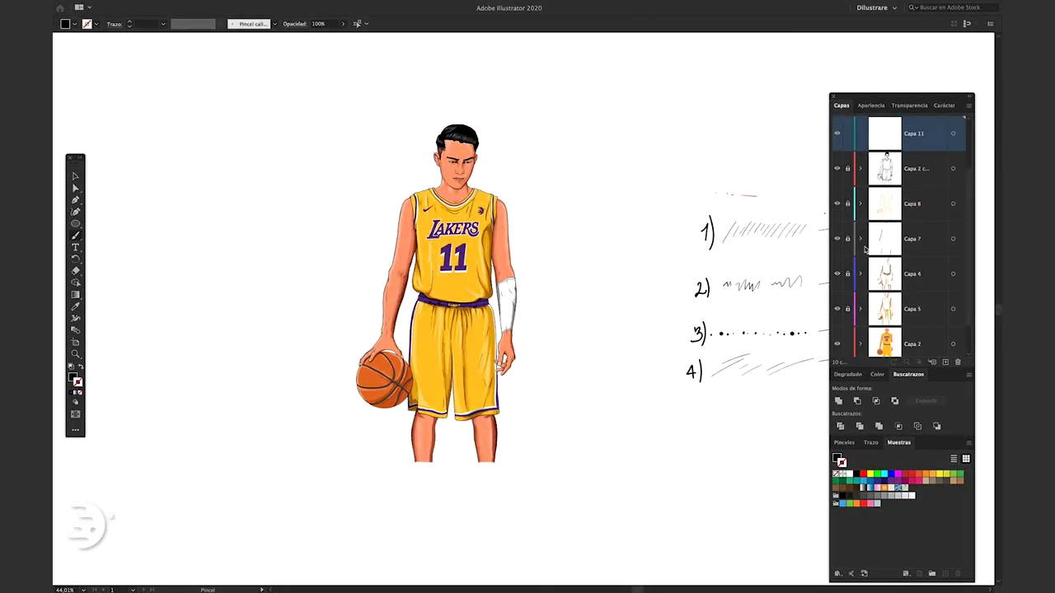
Hide the coloured layers to reveal the line art and zoom in on the figure.
left_click_drag(838, 304, 838, 202)
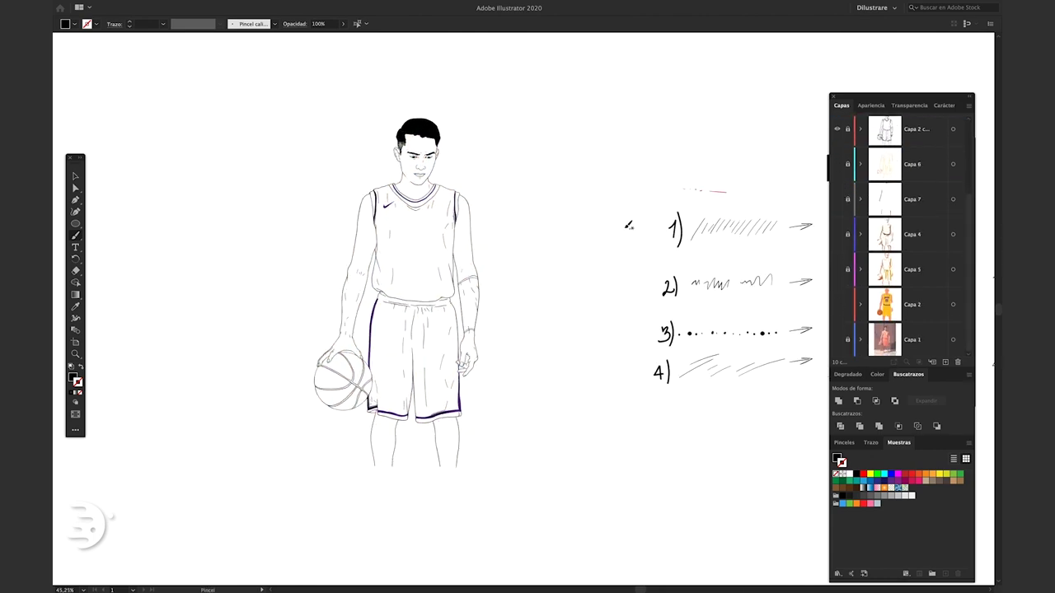
mouse_move(619, 225)
left_mouse_down()
mouse_move(647, 240)
mouse_move(636, 245)
left_mouse_up()
key("ctrl+z")
scroll(373, 269, "up", 2)
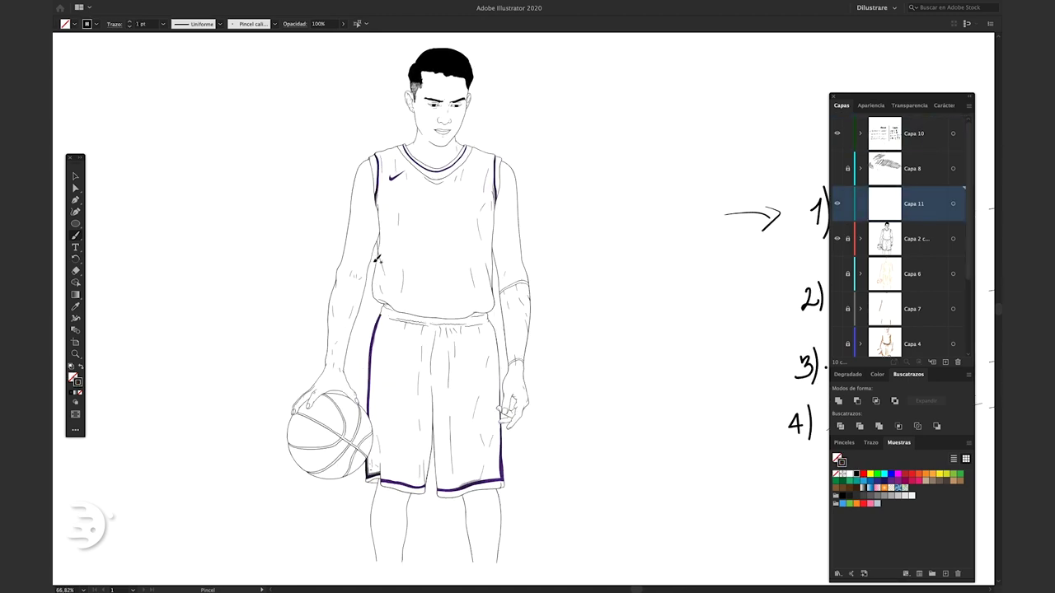
scroll(377, 256, "up", 2)
scroll(381, 235, "up", 2)
scroll(388, 212, "up", 2)
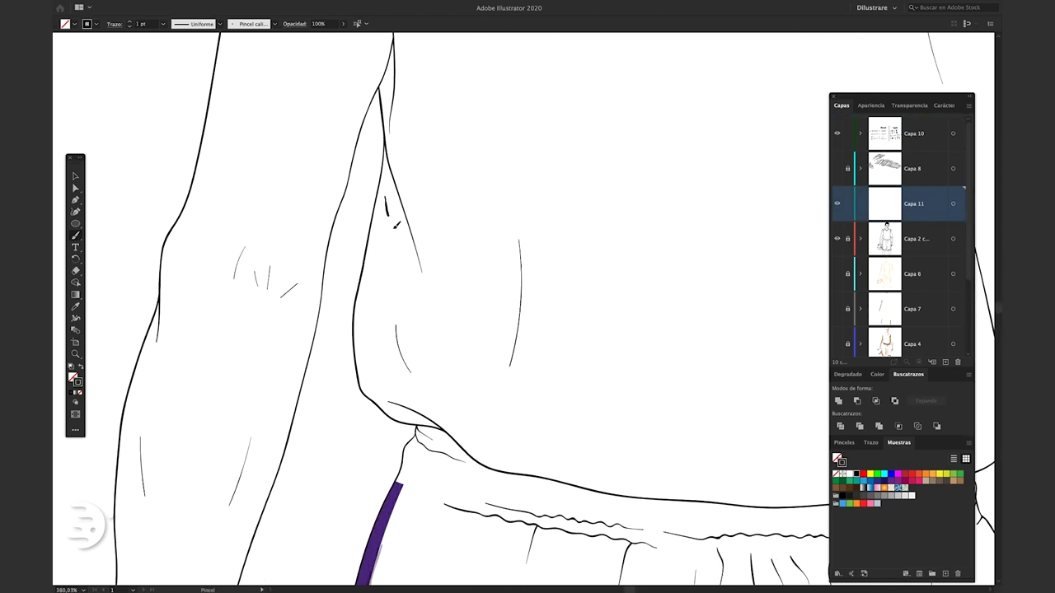
Draw short hatch strokes along the side fold and torso edge, redrawing rough ones.
mouse_move(388, 206)
left_mouse_down()
mouse_move(395, 238)
mouse_move(370, 302)
left_mouse_up()
key("ctrl+z")
left_click_drag(368, 304, 379, 379)
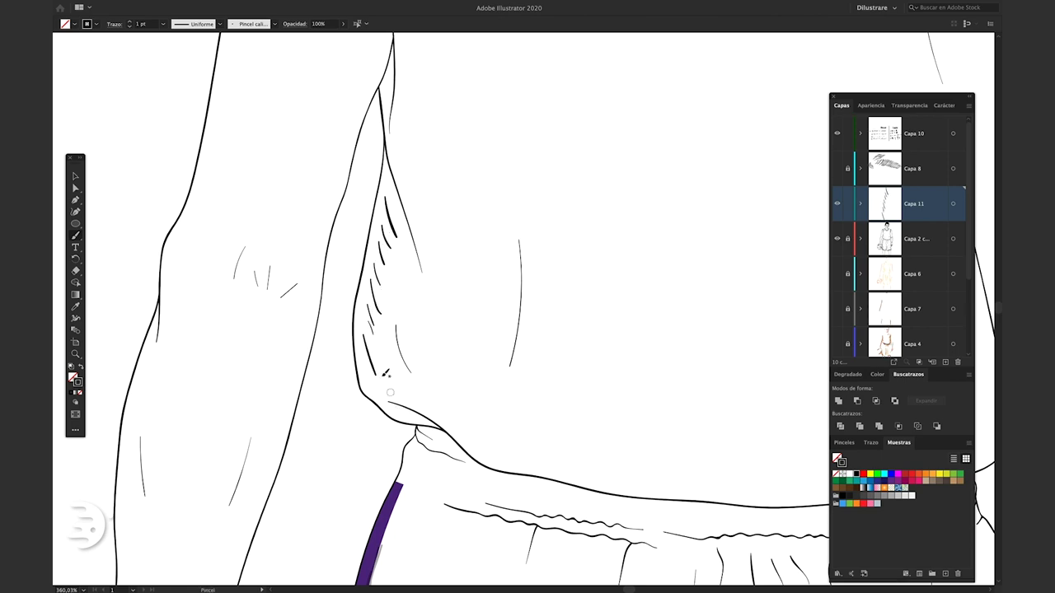
key("ctrl+z")
left_click_drag(363, 333, 381, 385)
scroll(401, 398, "down", 4)
scroll(401, 398, "down", 2)
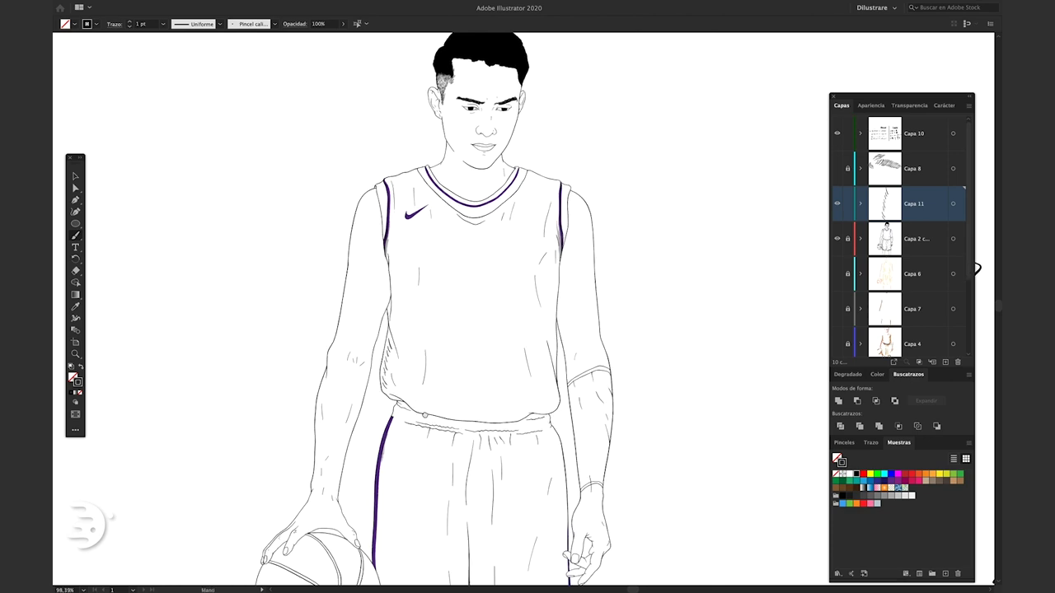
scroll(396, 400, "up", 6)
Draw a column of short hatch strokes up the torso edge near the hem.
mouse_move(492, 378)
left_mouse_down()
mouse_move(512, 357)
mouse_move(488, 377)
left_mouse_up()
key("ctrl+z")
left_click_drag(513, 314, 499, 350)
left_click_drag(505, 293, 498, 323)
left_click_drag(499, 258, 494, 290)
left_click_drag(492, 229, 494, 268)
Add three short hatch strokes running down the shorts' seam.
scroll(500, 173, "down", 2)
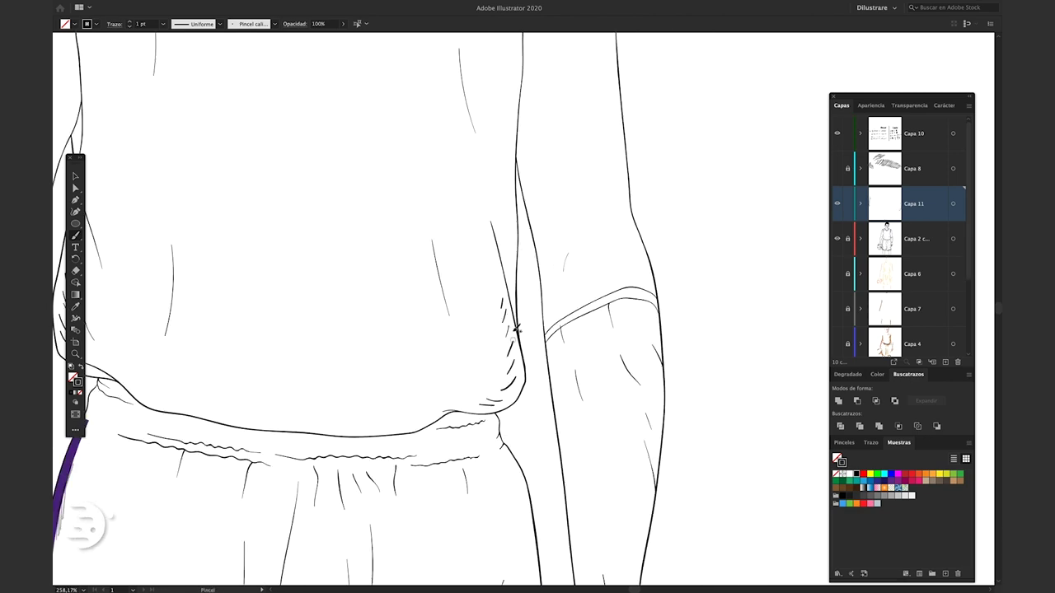
scroll(497, 206, "up", 3)
scroll(496, 231, "up", 3)
scroll(494, 246, "up", 2)
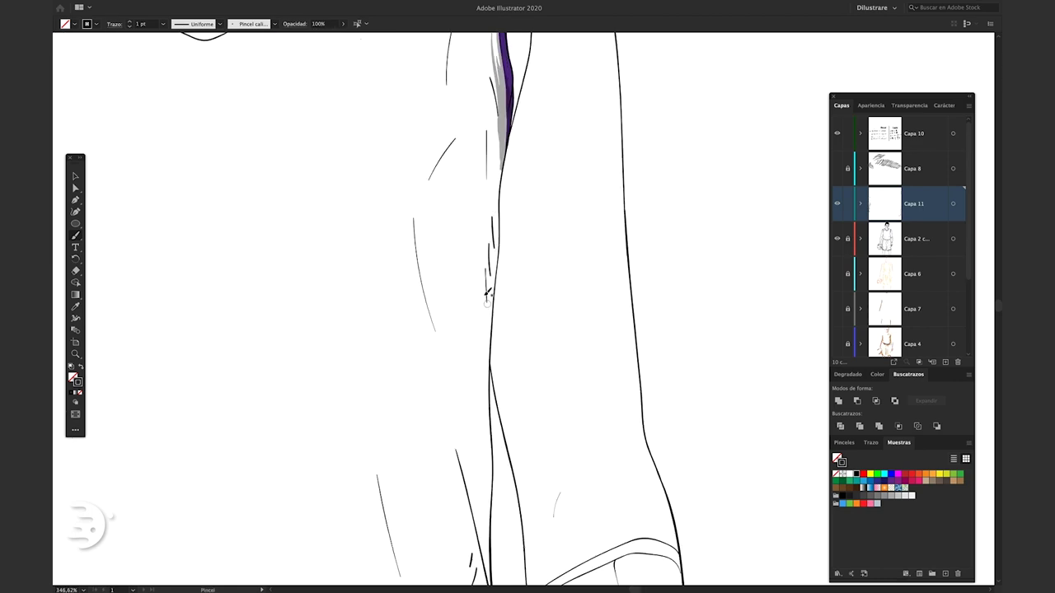
scroll(478, 355, "down", 3)
scroll(511, 344, "down", 2)
scroll(511, 343, "down", 5)
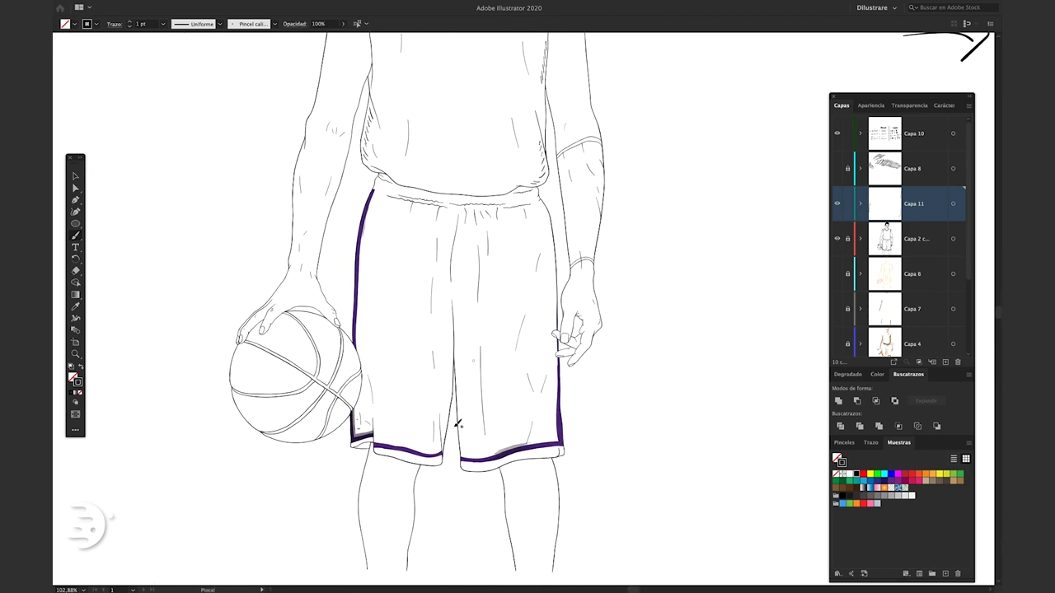
scroll(464, 283, "up", 5)
left_click_drag(465, 191, 463, 265)
left_click_drag(462, 254, 452, 334)
left_click_drag(458, 338, 454, 377)
Draw a short hatch stroke beside the purple side stripe.
scroll(445, 400, "up", 3)
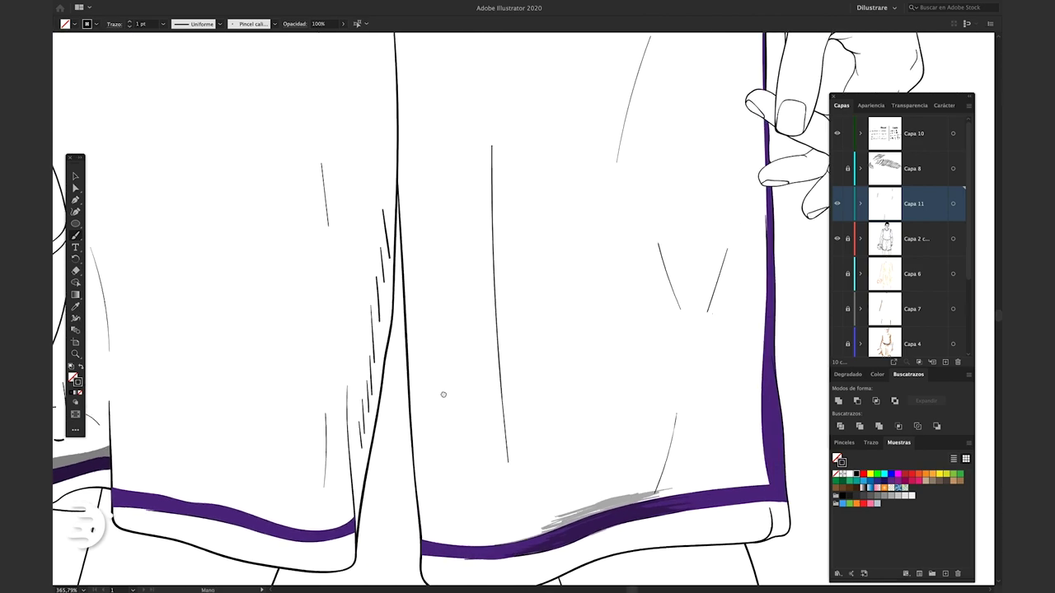
scroll(465, 392, "left", 5)
scroll(470, 438, "up", 5)
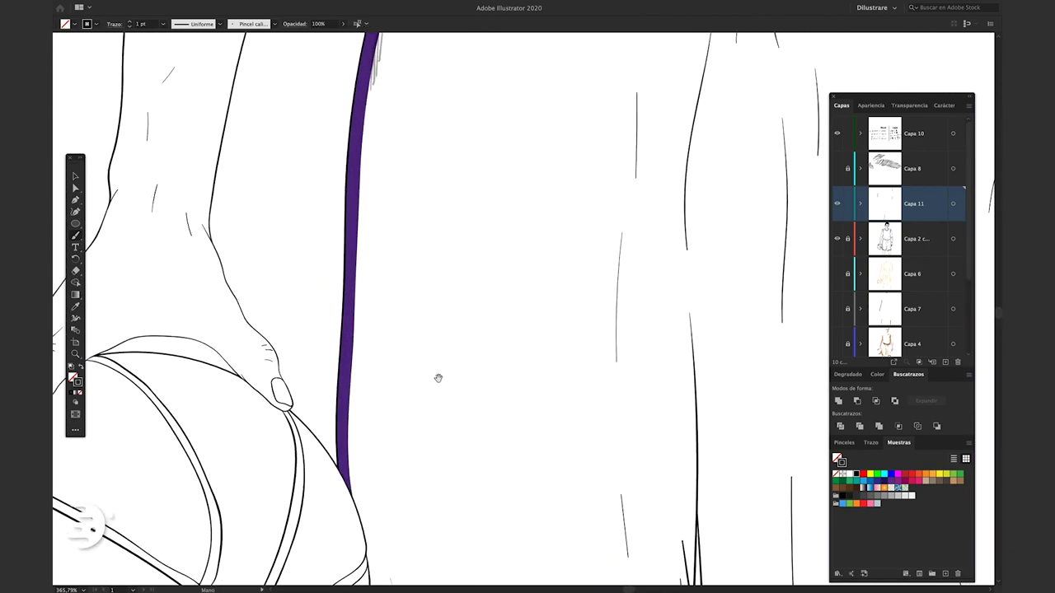
scroll(436, 376, "up", 3)
mouse_move(344, 244)
left_mouse_down()
mouse_move(355, 282)
mouse_move(342, 338)
left_mouse_up()
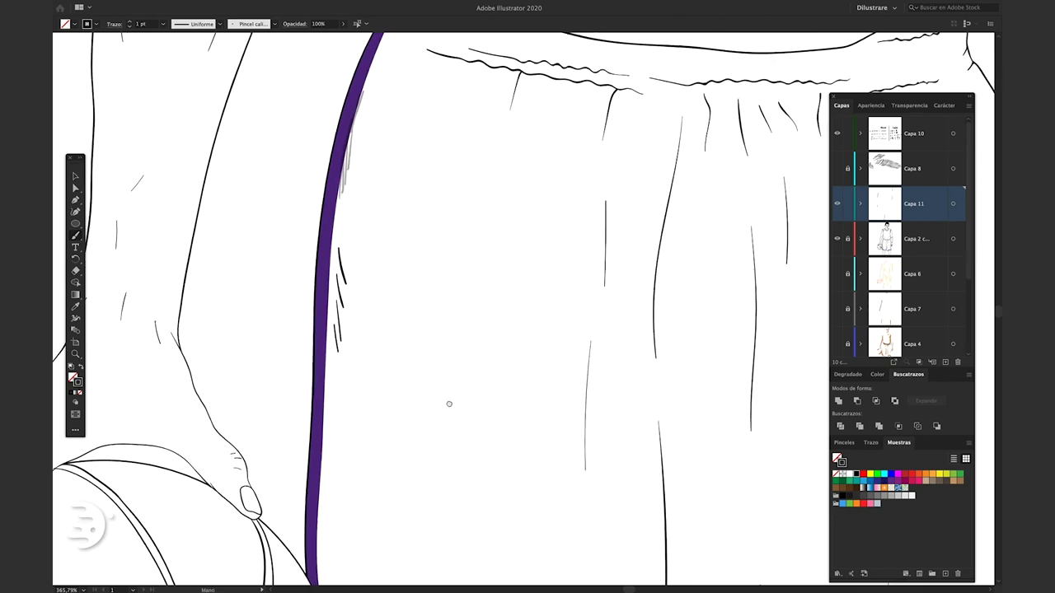
scroll(494, 379, "right", 5)
scroll(495, 379, "up", 1)
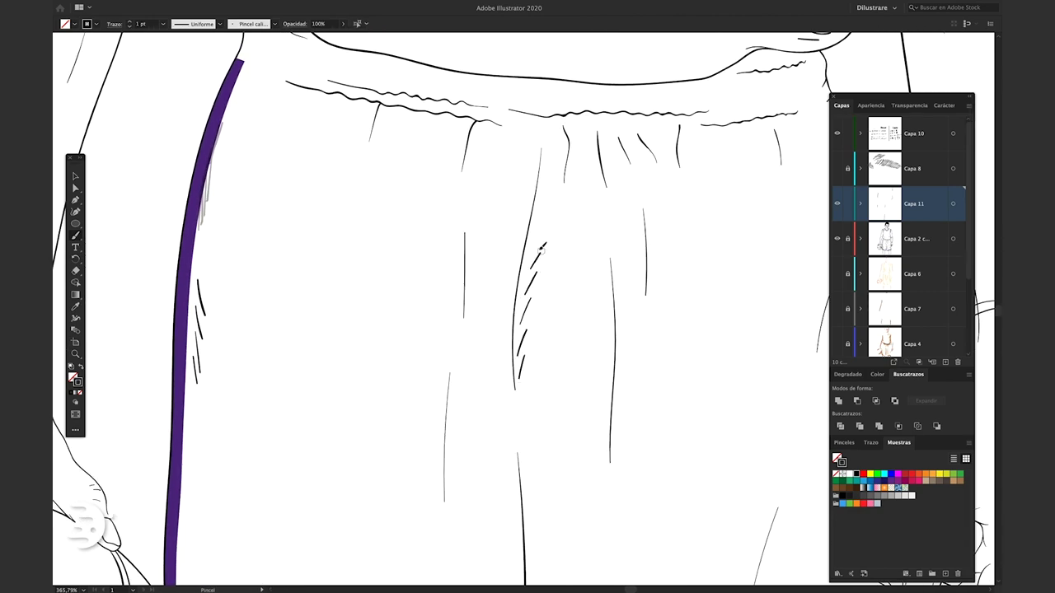
Thin the brush stroke to 0.75 pt and bring the whole figure into view.
left_click(129, 27)
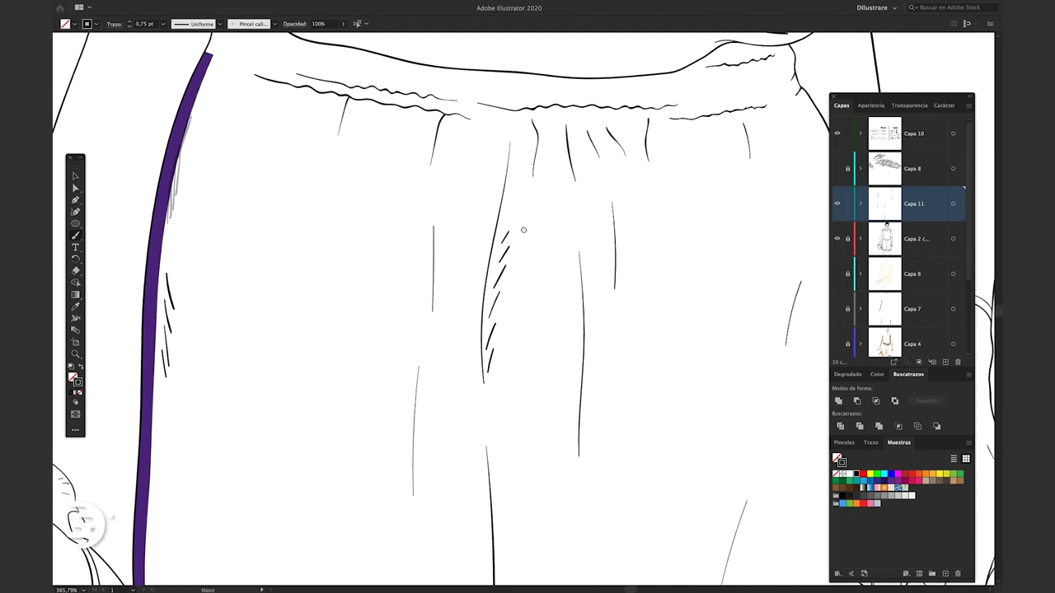
scroll(520, 229, "right", 6)
scroll(423, 242, "right", 3)
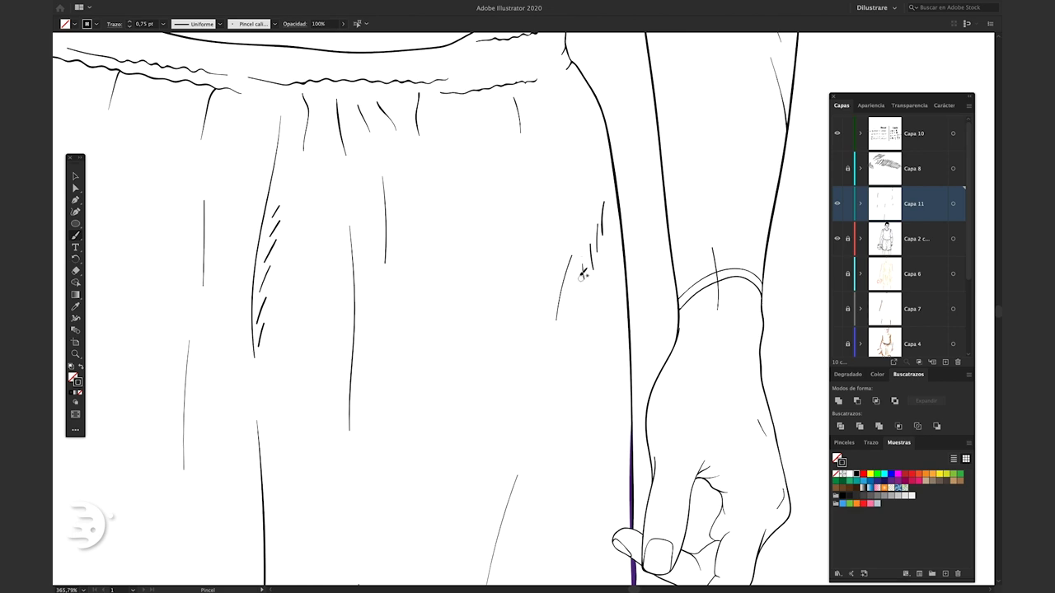
scroll(566, 377, "down", 5)
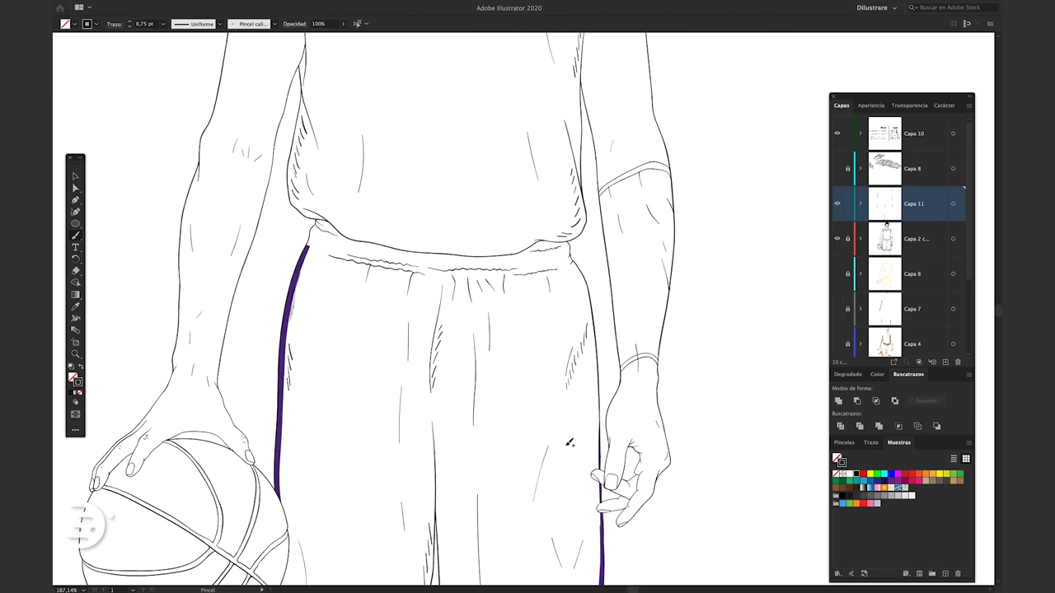
scroll(559, 371, "down", 4)
scroll(560, 371, "down", 3)
mouse_move(629, 388)
left_mouse_down()
mouse_move(465, 348)
mouse_move(467, 362)
left_mouse_up()
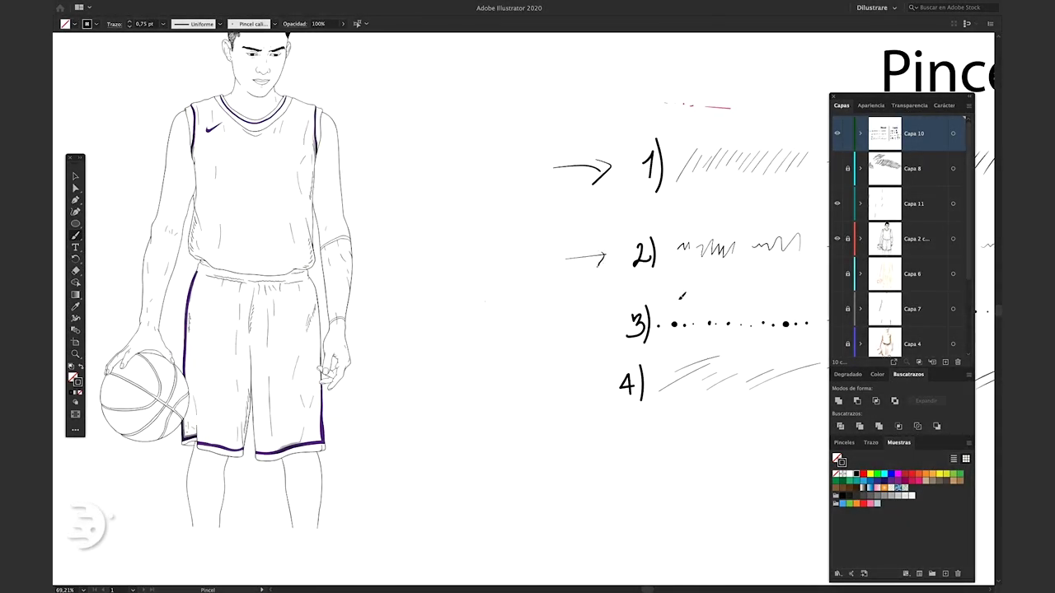
Make Capa 11 the active drawing layer and navigate around the shorts.
left_click(904, 206)
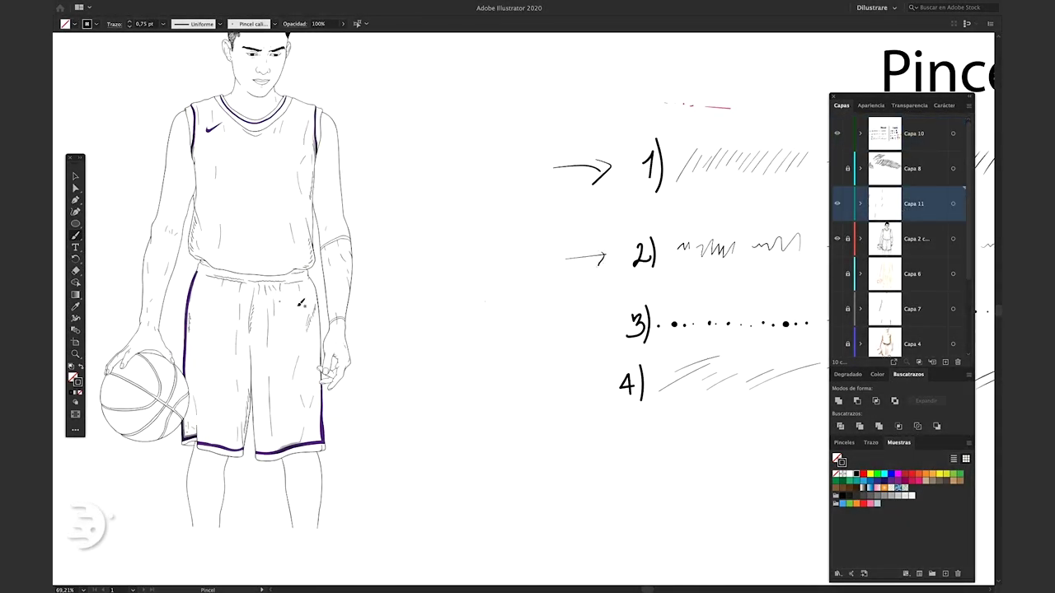
scroll(440, 242, "up", 5)
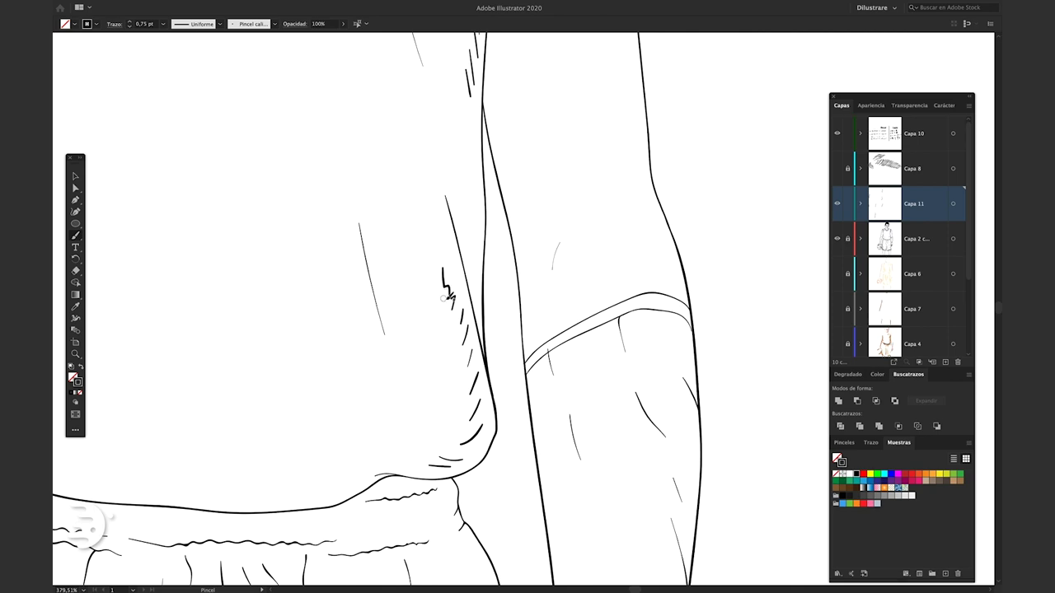
scroll(521, 228, "down", 5)
scroll(533, 324, "right", 5)
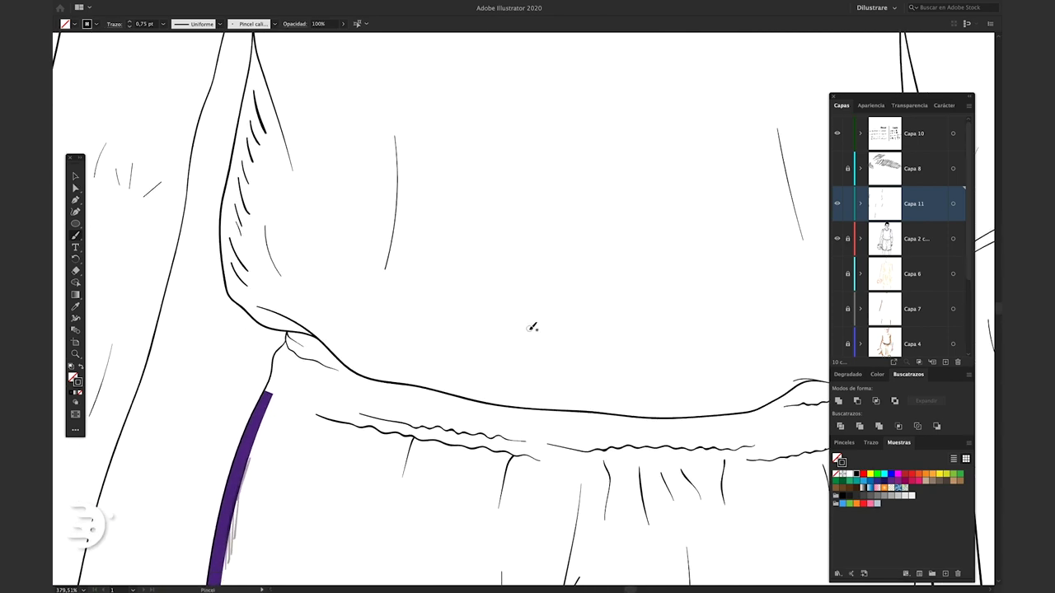
scroll(459, 368, "down", 5)
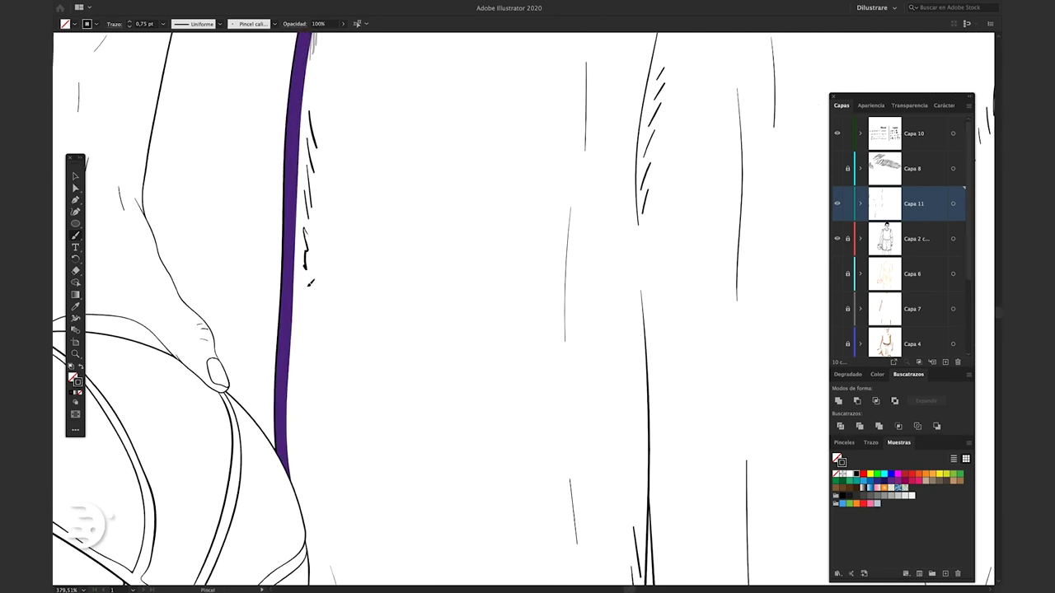
scroll(402, 352, "right", 5)
scroll(402, 352, "up", 5)
scroll(428, 337, "down", 10)
scroll(462, 330, "right", 5)
scroll(542, 318, "down", 3)
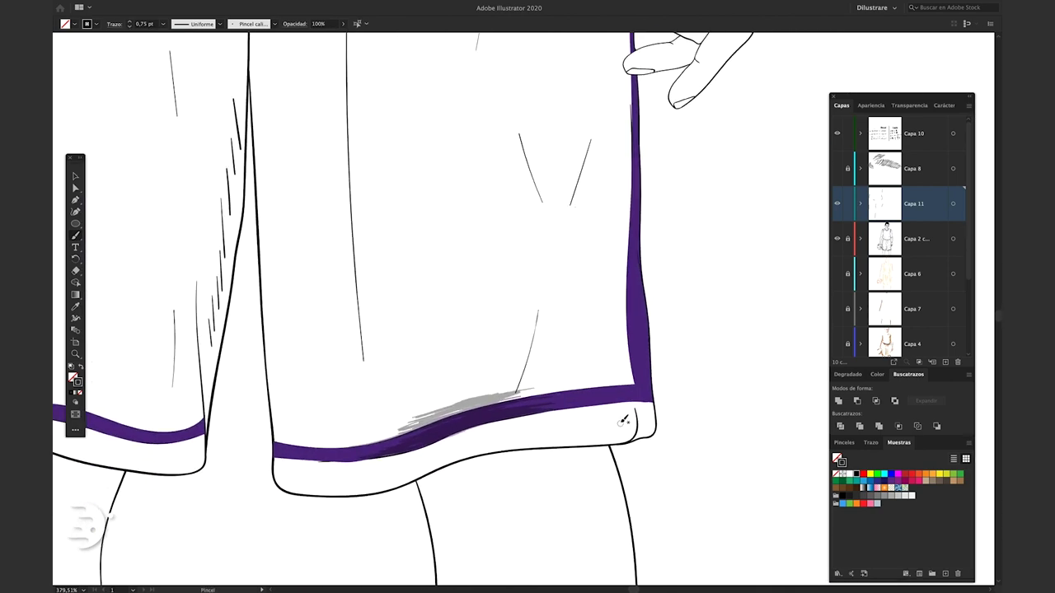
scroll(313, 388, "up", 3)
scroll(313, 389, "left", 3)
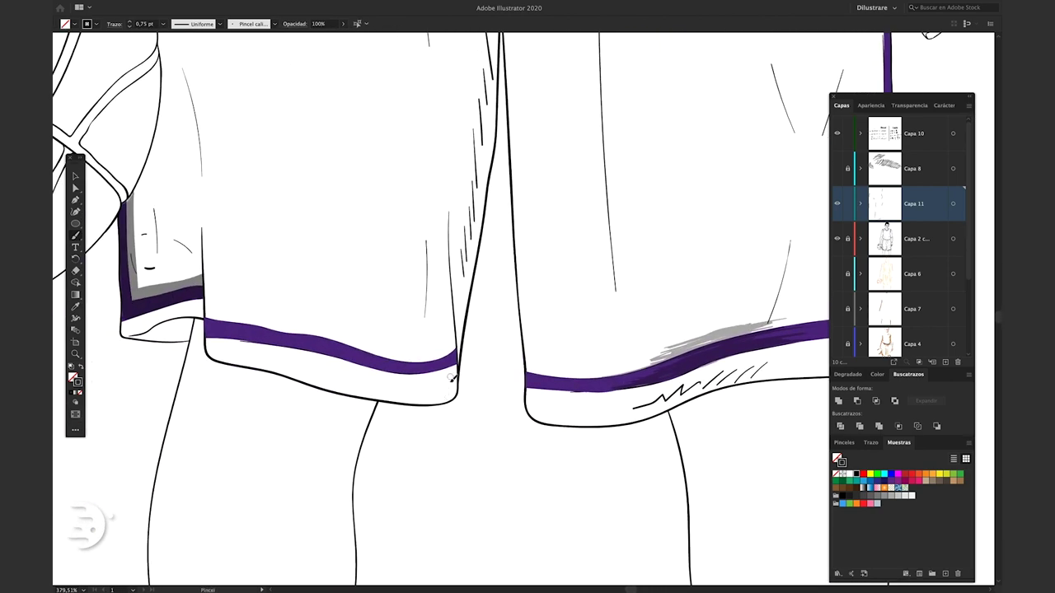
scroll(470, 342, "up", 5)
scroll(528, 330, "right", 5)
scroll(554, 314, "up", 3)
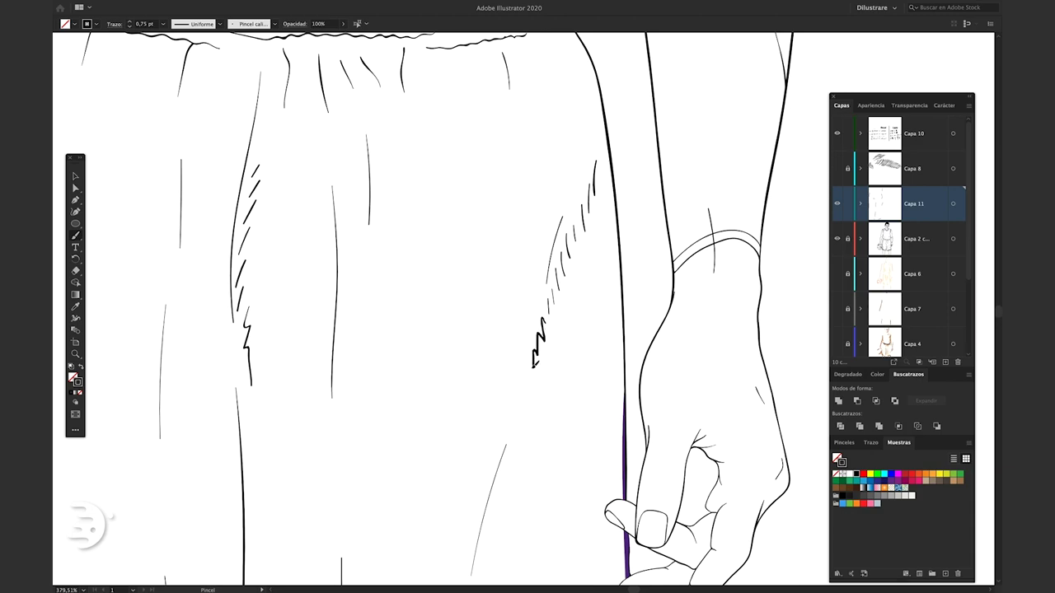
Draw a short texture stroke beside the jersey side seam.
scroll(576, 396, "up", 5)
scroll(687, 365, "up", 5)
scroll(688, 365, "up", 1)
scroll(418, 275, "down", 5)
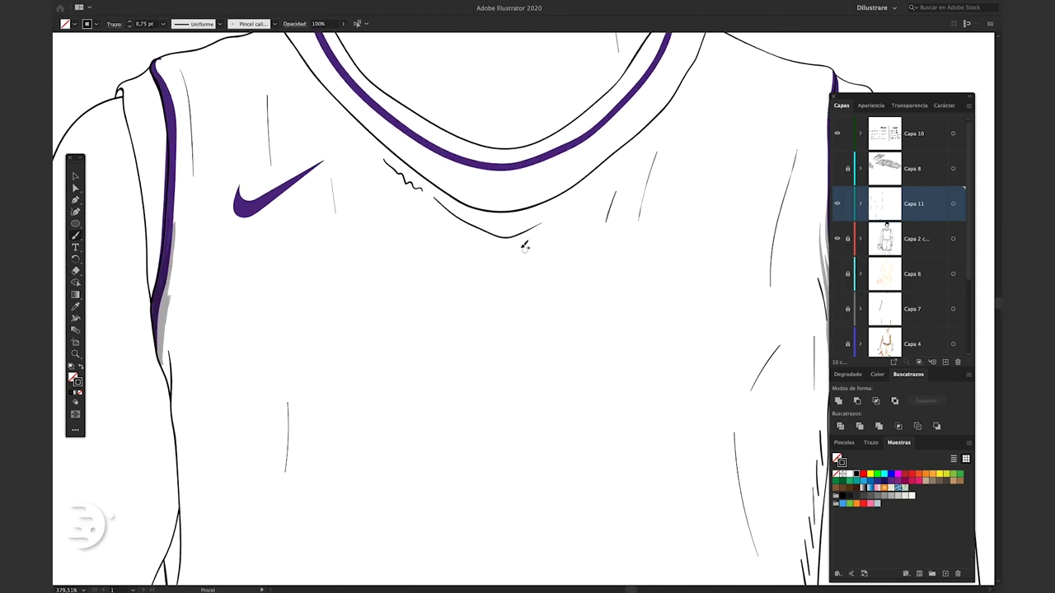
scroll(250, 343, "down", 2)
scroll(250, 344, "left", 2)
scroll(289, 210, "left", 3)
left_click_drag(290, 211, 295, 107)
scroll(494, 289, "up", 3)
scroll(495, 289, "right", 5)
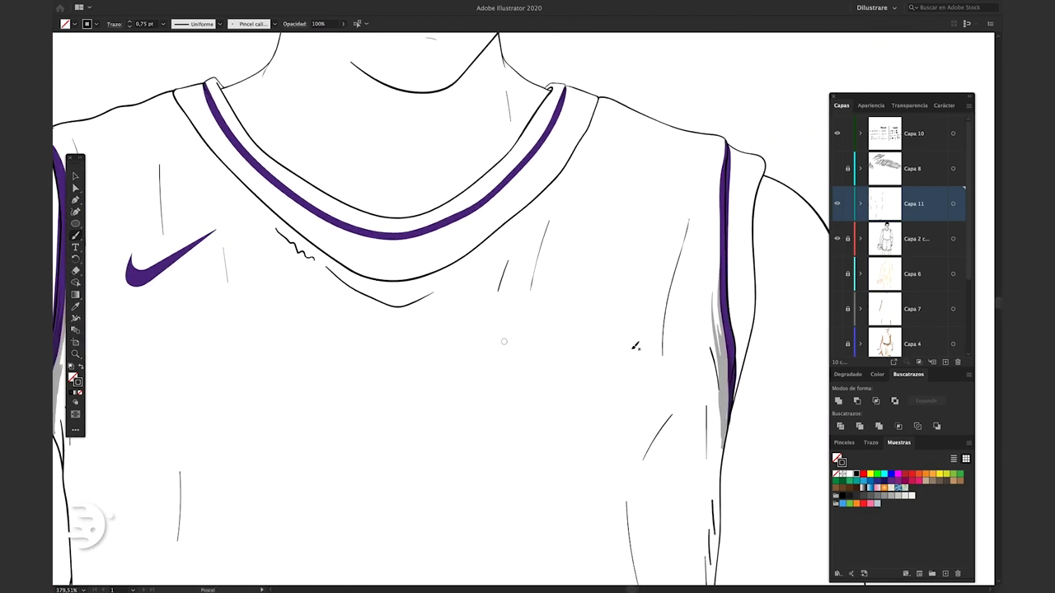
scroll(695, 198, "down", 5)
scroll(569, 206, "down", 2)
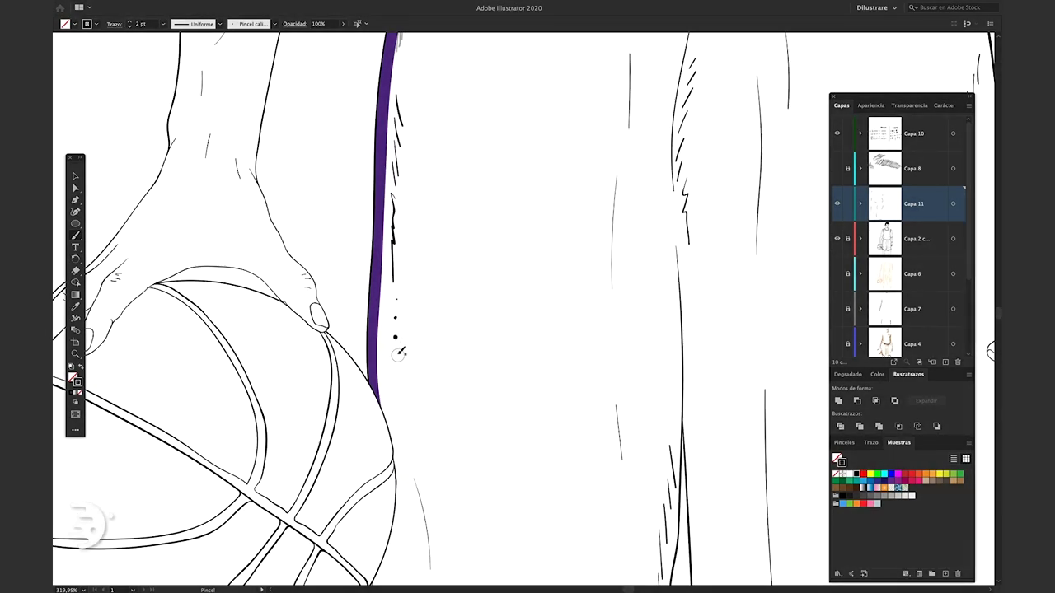
Pan the view over the arm, waist and jersey neckline with the swoosh.
scroll(395, 335, "up", 3)
scroll(396, 336, "right", 3)
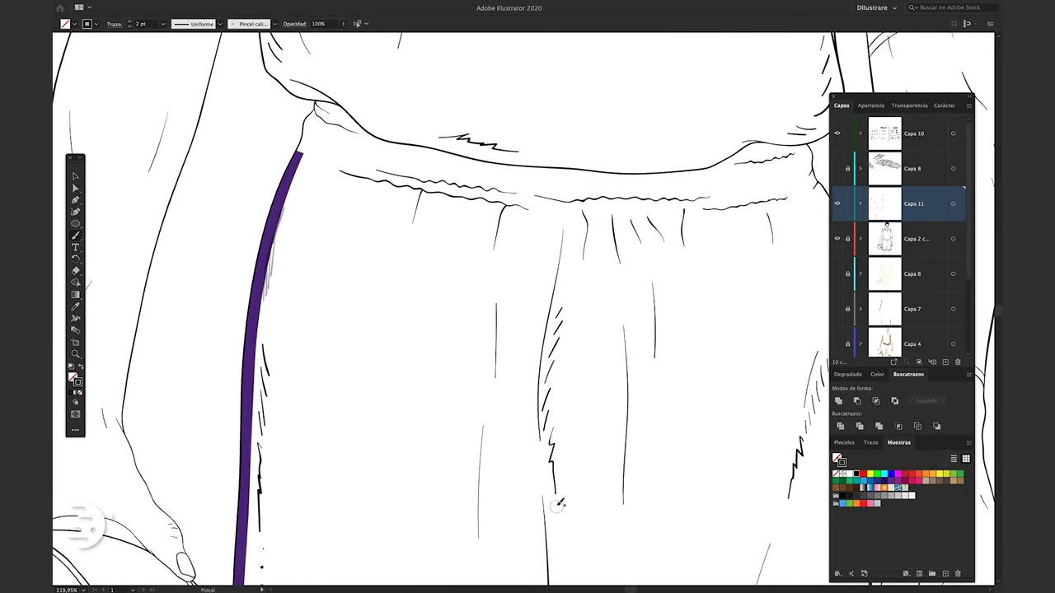
scroll(626, 412, "down", 1)
scroll(627, 412, "right", 3)
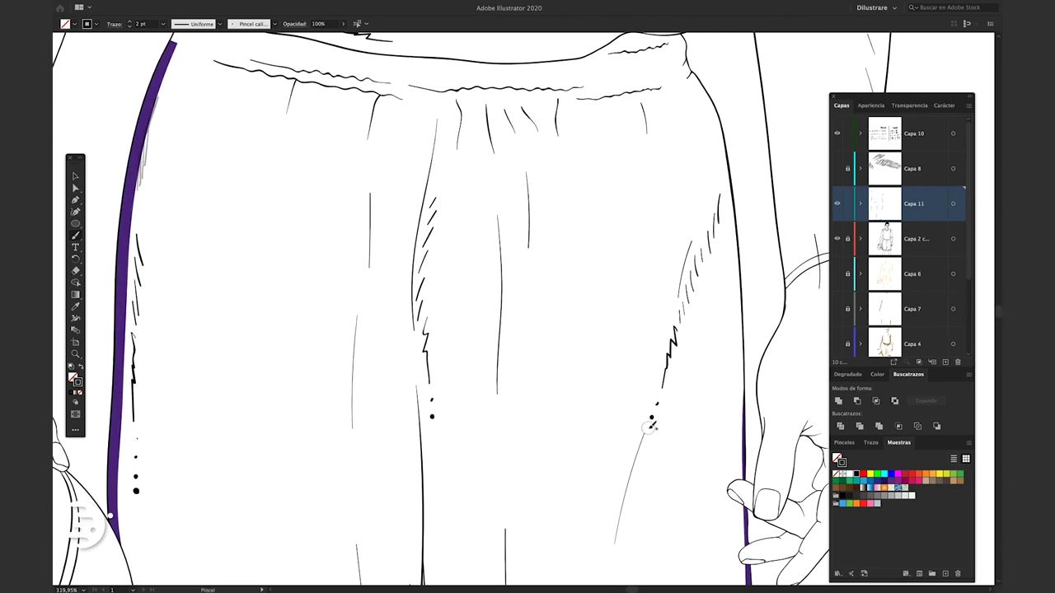
scroll(646, 302, "up", 5)
scroll(646, 302, "left", 3)
left_click_drag(394, 216, 508, 345)
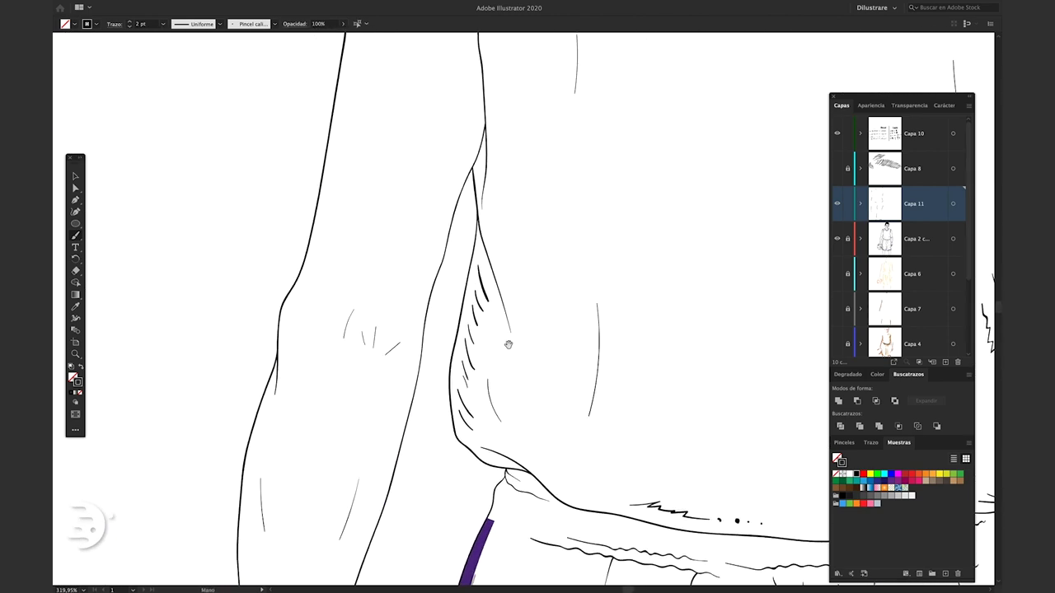
mouse_move(498, 441)
left_mouse_down()
mouse_move(150, 159)
mouse_move(247, 228)
left_mouse_up()
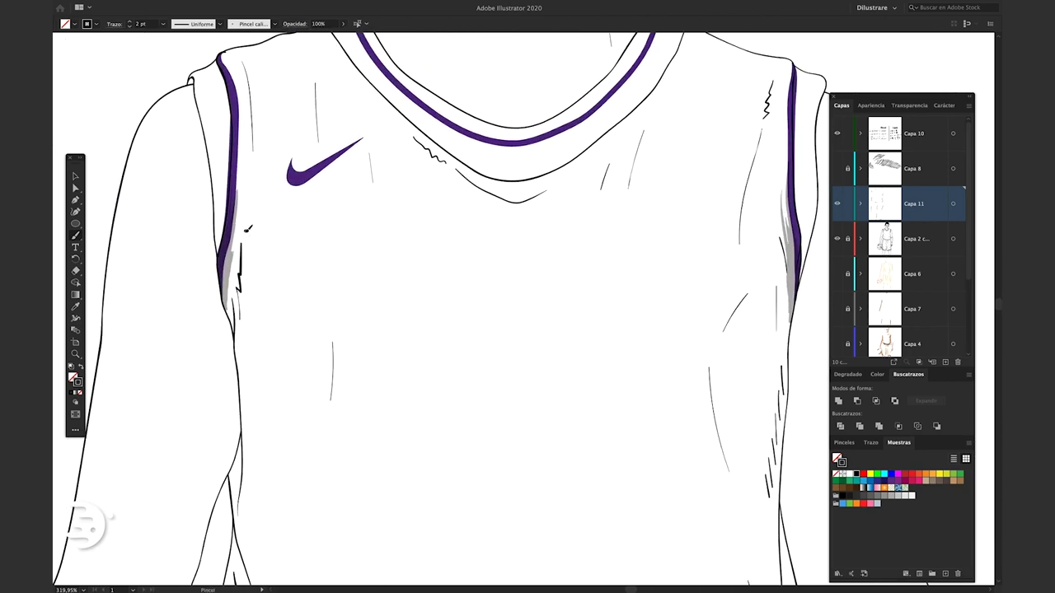
scroll(249, 183, "up", 2)
scroll(249, 183, "left", 1)
scroll(579, 201, "down", 2)
scroll(579, 200, "right", 3)
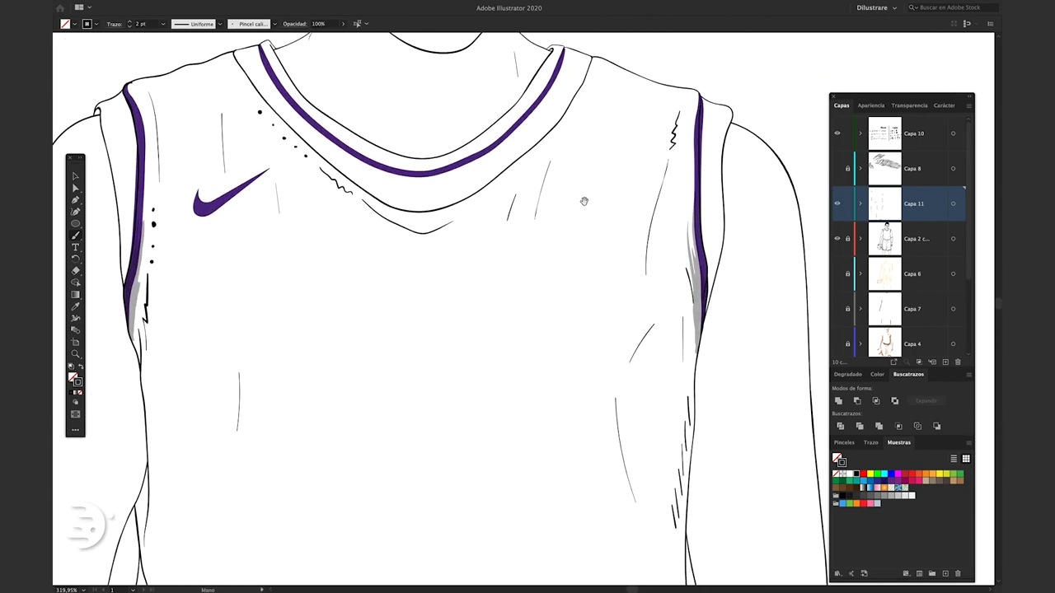
scroll(618, 355, "down", 3)
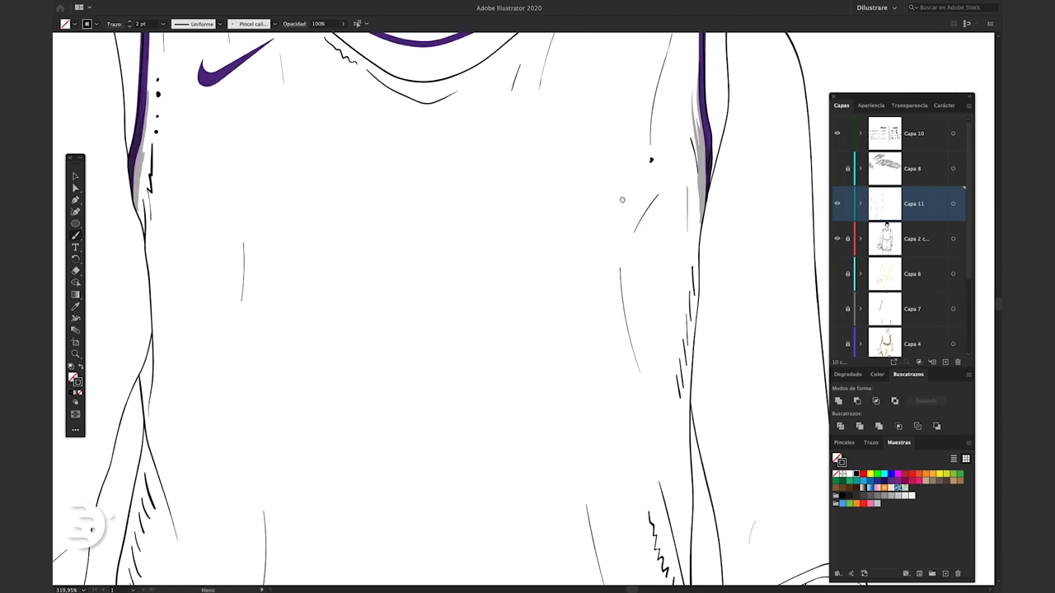
scroll(652, 395, "down", 8)
Draw two thin strokes above the shorts' waistband.
scroll(660, 429, "down", 7)
scroll(500, 177, "down", 7)
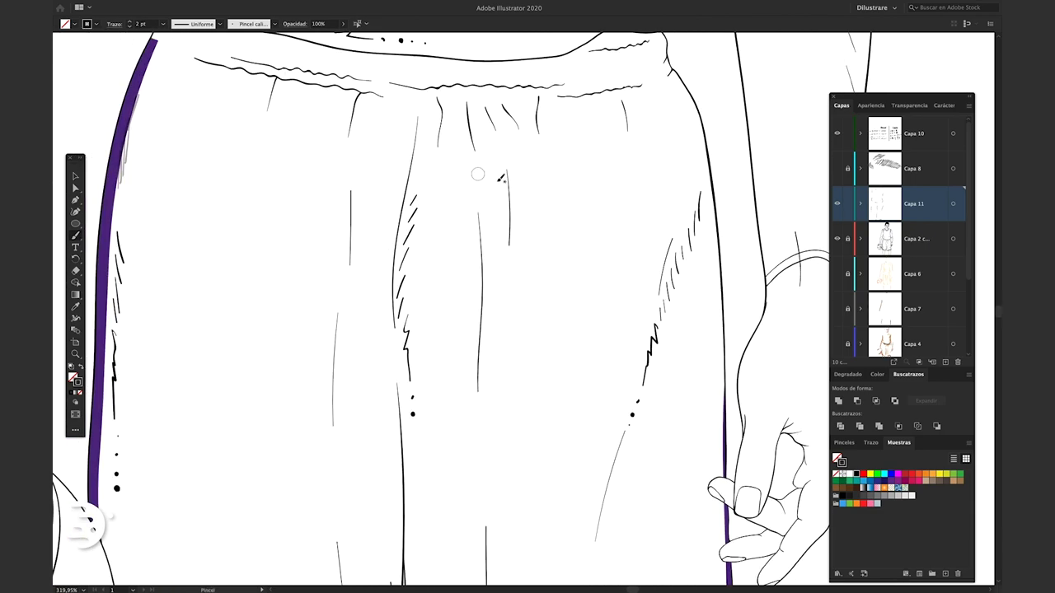
scroll(503, 148, "down", 5)
scroll(452, 162, "up", 5)
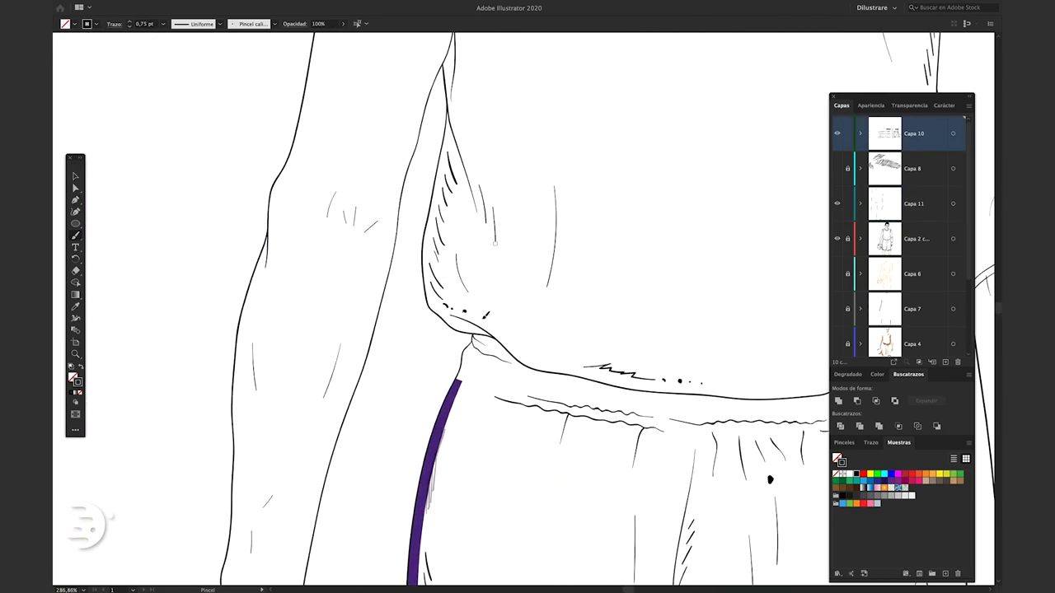
scroll(451, 162, "down", 2)
scroll(445, 178, "down", 7)
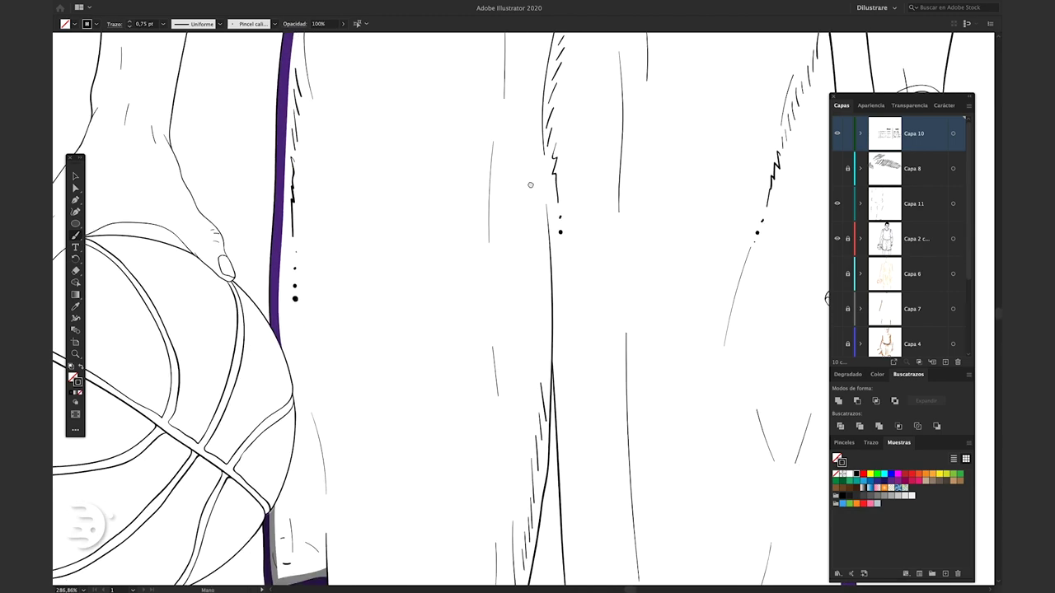
scroll(501, 248, "down", 3)
scroll(501, 255, "down", 5)
scroll(580, 299, "down", 4)
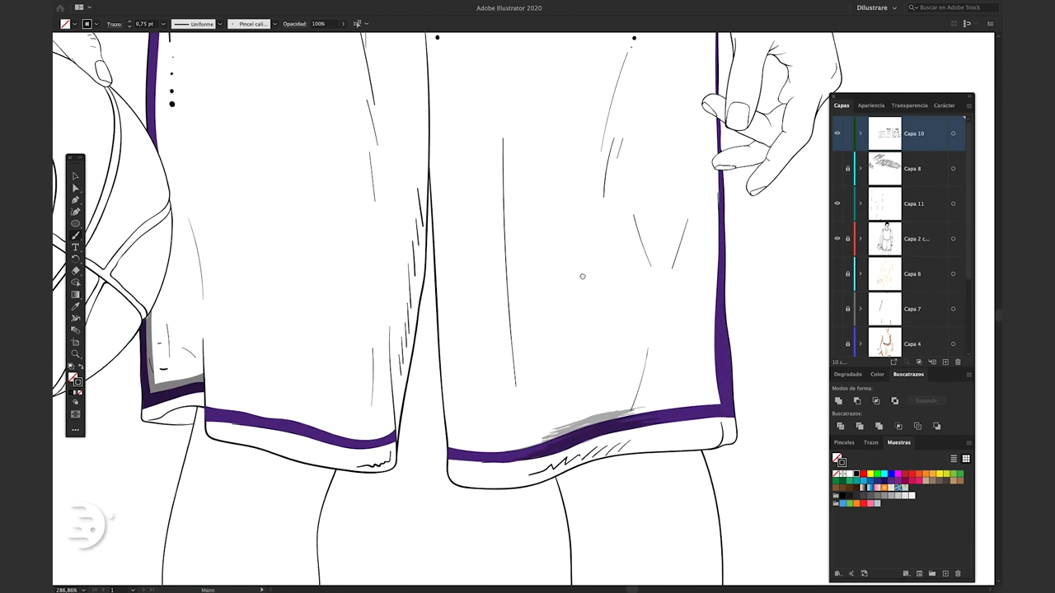
scroll(463, 380, "up", 5)
left_click_drag(463, 380, 465, 454)
left_click_drag(302, 304, 383, 255)
scroll(266, 285, "up", 3)
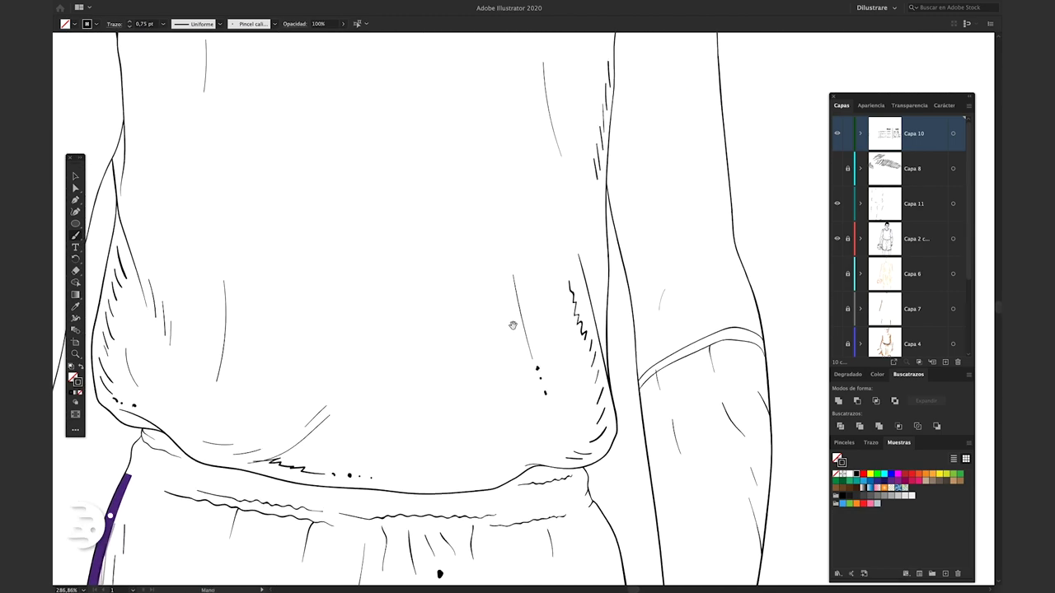
scroll(514, 325, "up", 3)
scroll(551, 281, "up", 5)
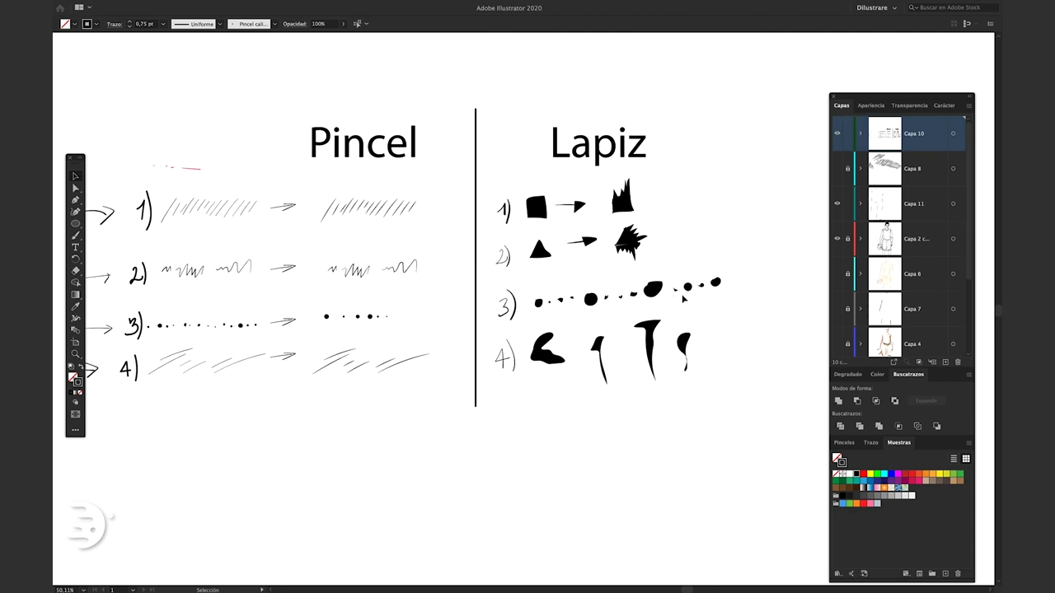
Switch to the Pencil tool (N) with strokes drawing in solid black.
scroll(426, 267, "left", 10)
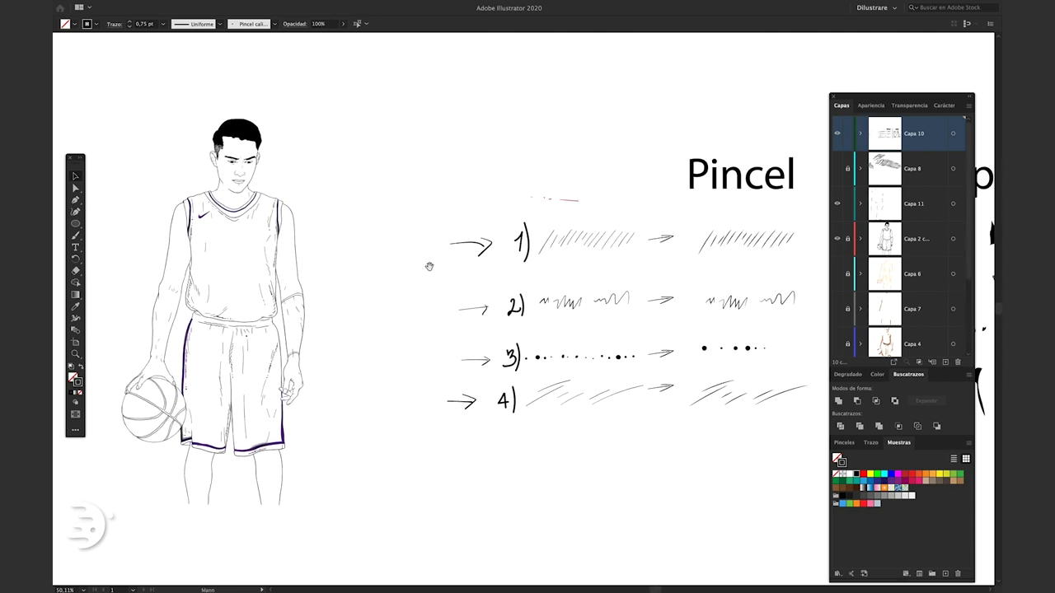
scroll(481, 200, "left", 5)
key("n")
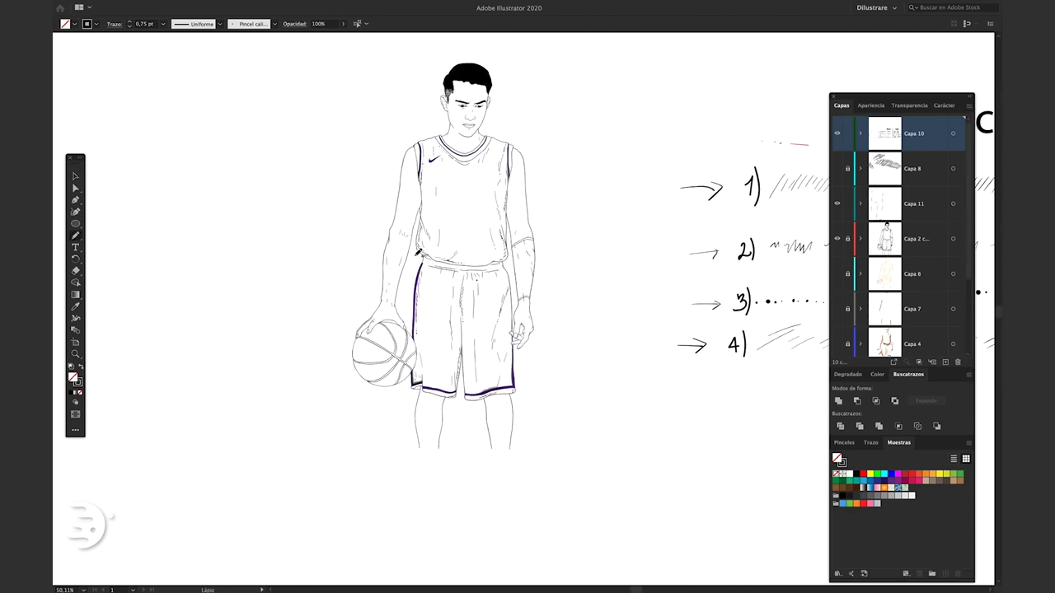
scroll(429, 247, "up", 3)
key("shift+x")
Zoom into the shirt hem and draw a thin stroke along the top of the fold.
scroll(428, 248, "up", 5)
scroll(463, 284, "up", 5)
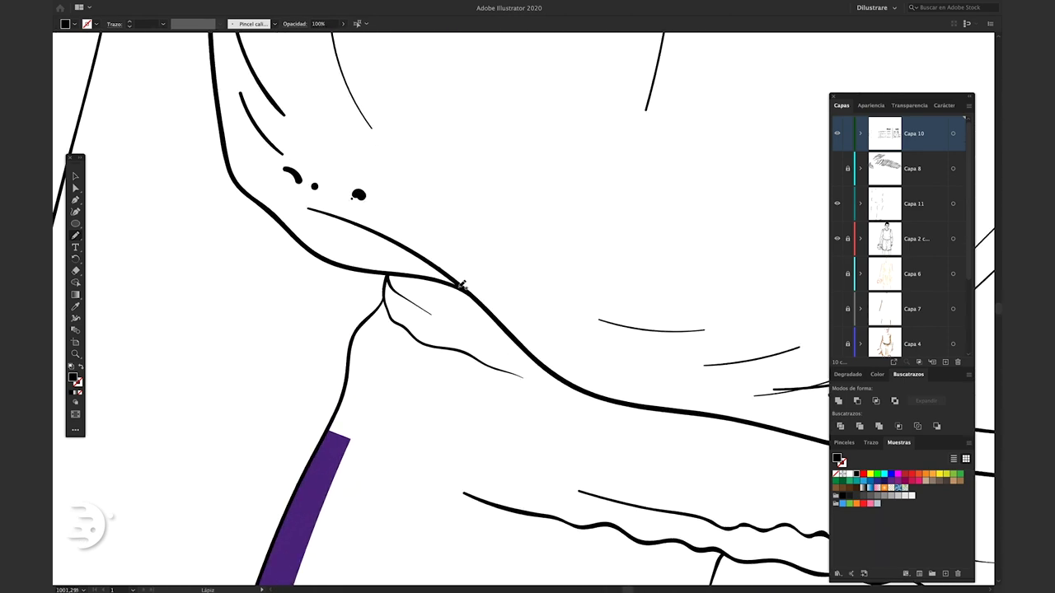
scroll(402, 252, "up", 2)
scroll(388, 239, "up", 5)
scroll(360, 224, "up", 5)
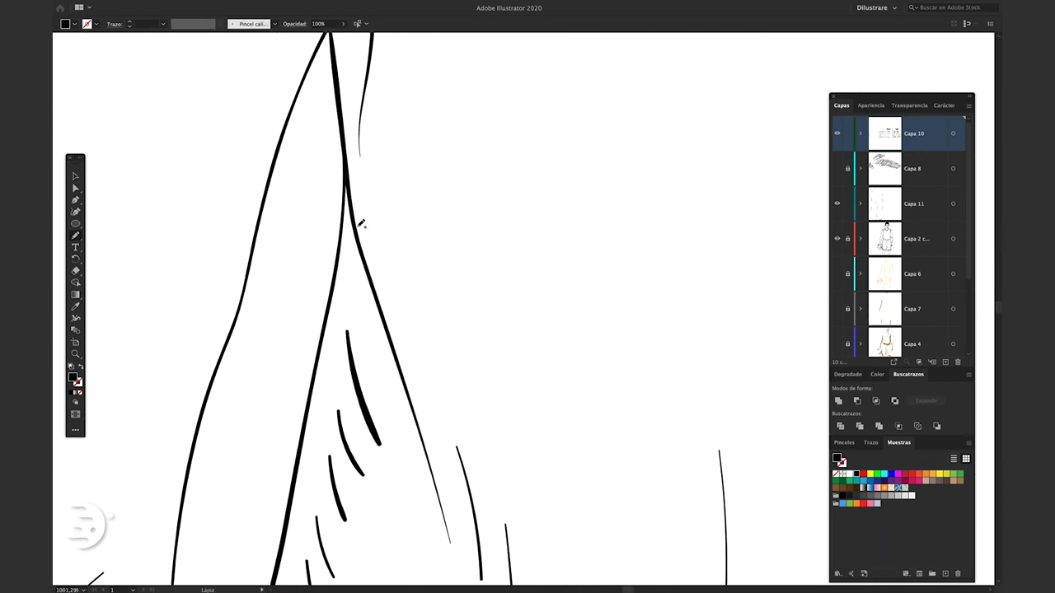
scroll(376, 294, "down", 2)
scroll(397, 277, "up", 3)
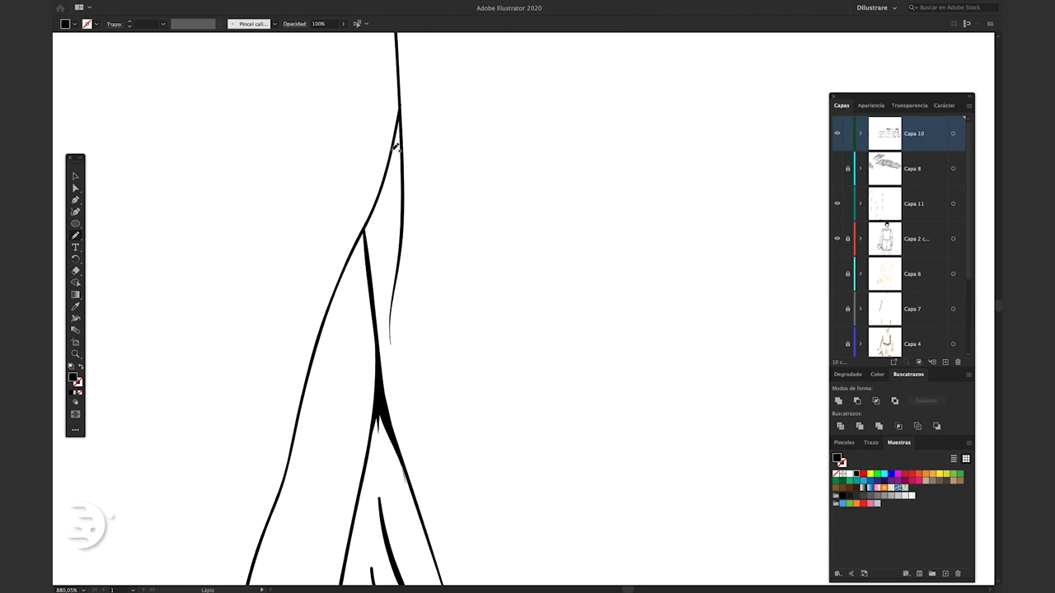
scroll(631, 115, "down", 5)
scroll(560, 165, "up", 3)
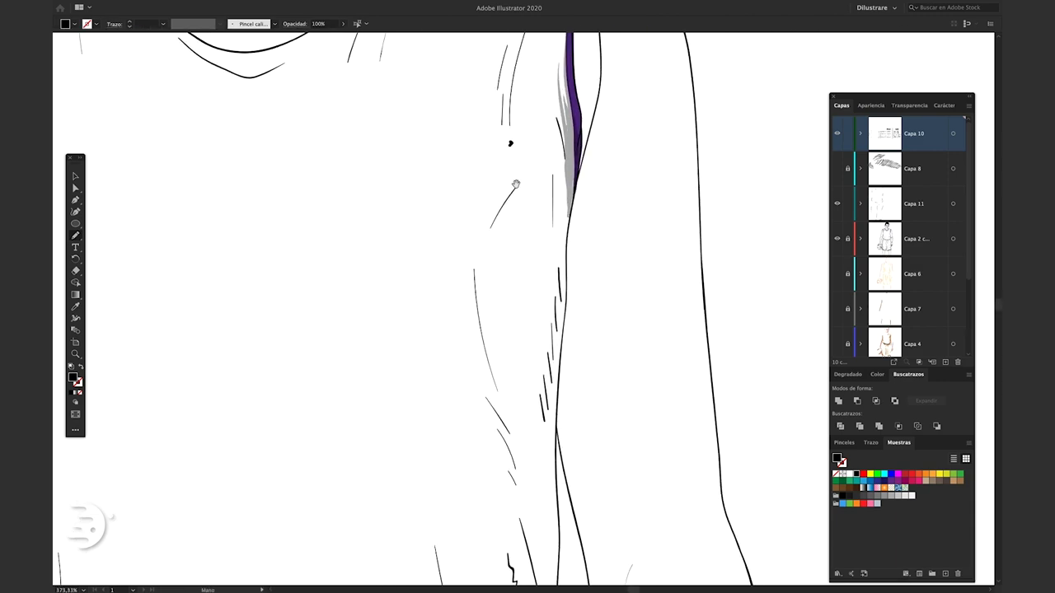
scroll(560, 214, "up", 1)
key("h")
left_click_drag(474, 183, 474, 236)
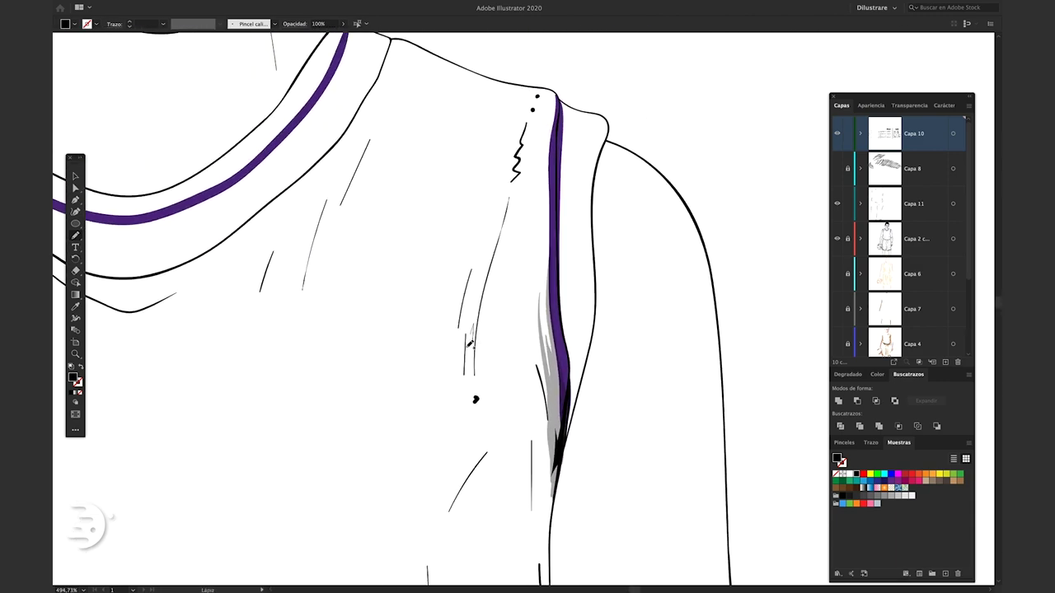
scroll(475, 236, "down", 3)
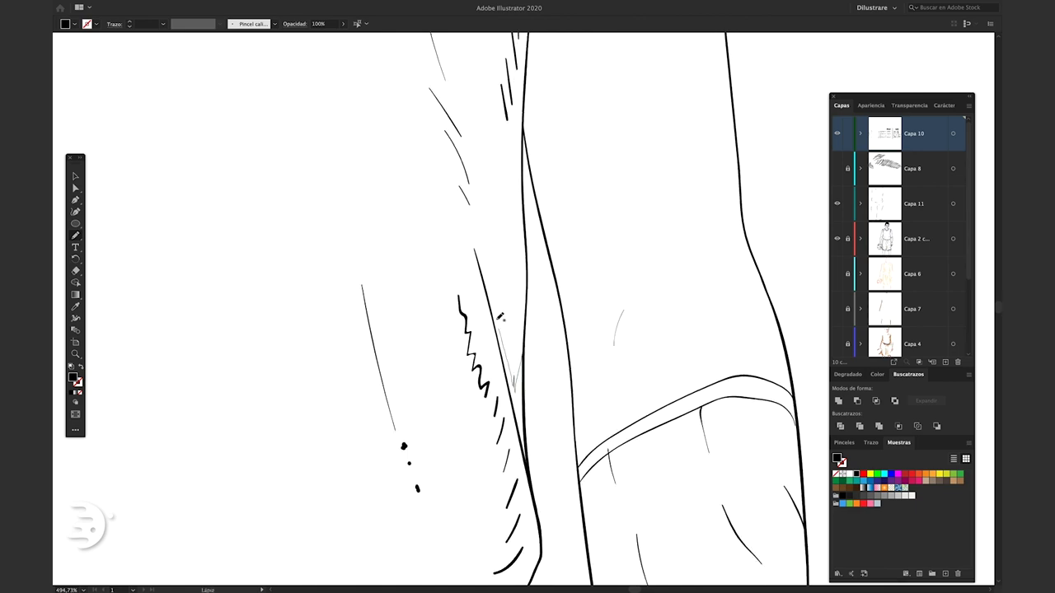
scroll(502, 273, "down", 5)
mouse_move(480, 238)
left_mouse_down()
mouse_move(511, 239)
mouse_move(396, 276)
mouse_move(441, 346)
left_mouse_up()
Draw two black wedges under the waistband.
scroll(491, 252, "left", 5)
scroll(491, 251, "down", 2)
scroll(604, 208, "left", 2)
scroll(441, 344, "left", 5)
left_click_drag(407, 299, 397, 363)
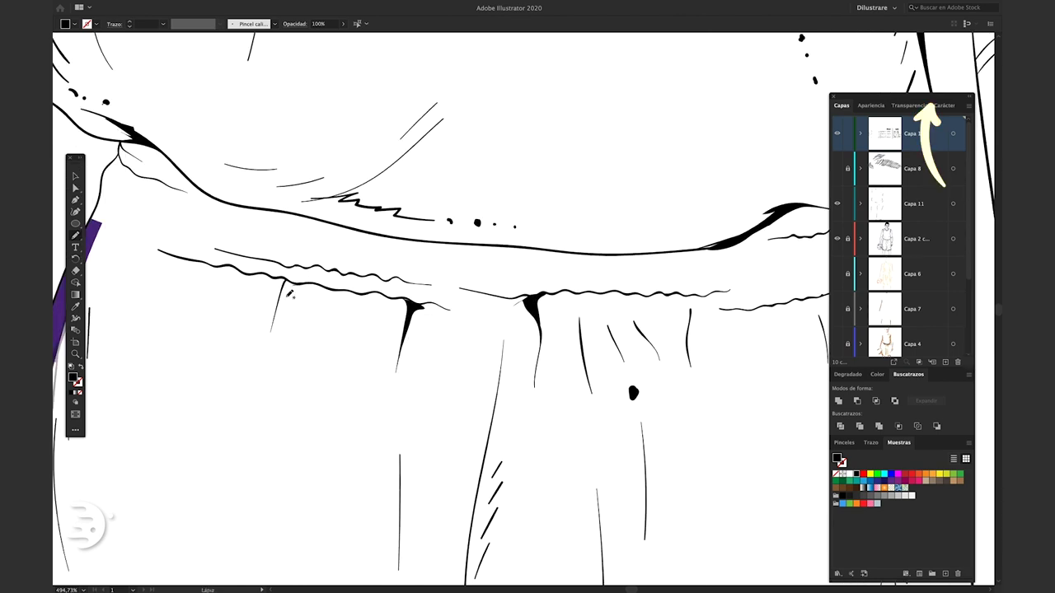
left_click_drag(282, 281, 270, 333)
left_click_drag(427, 350, 404, 287)
Add two ink dots below the waistband and short wedges on the shorts' fold lines.
scroll(404, 286, "down", 3)
scroll(549, 239, "down", 4)
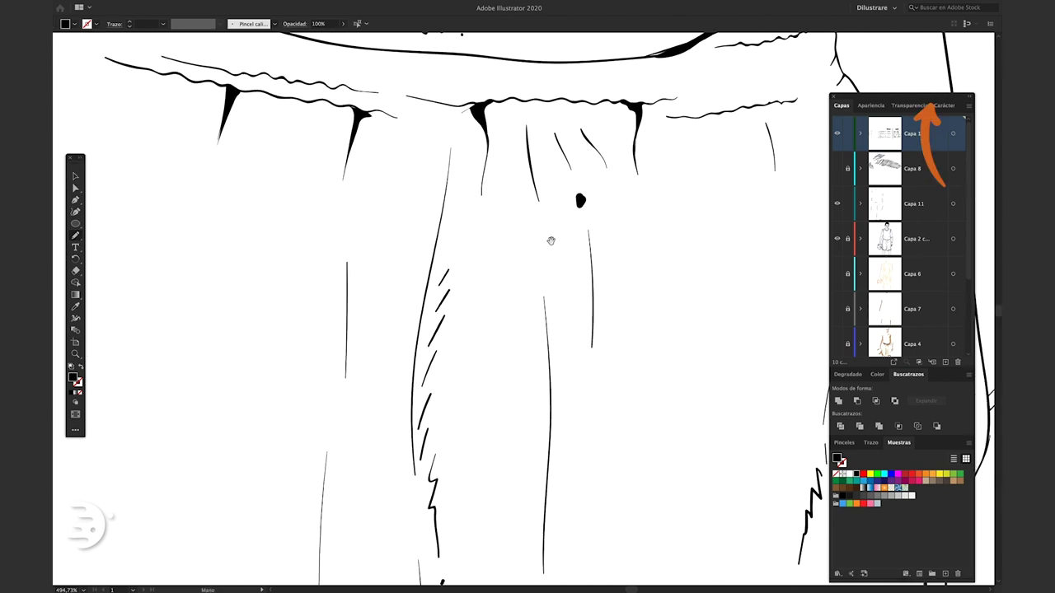
scroll(494, 181, "up", 2)
scroll(466, 136, "right", 1)
left_click(482, 248)
left_click(486, 263)
left_click_drag(337, 229, 336, 242)
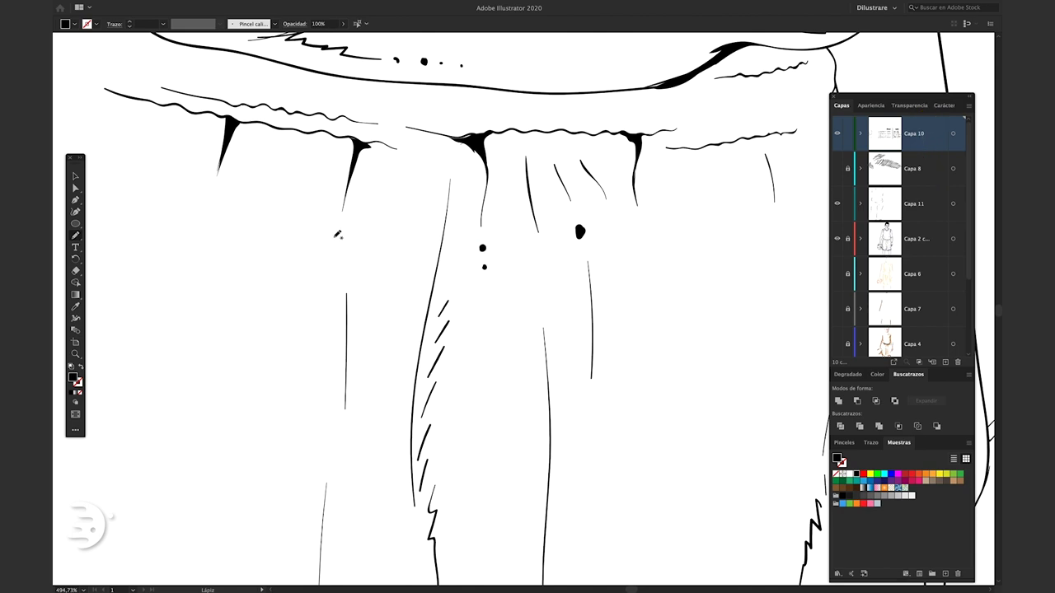
mouse_move(328, 286)
left_mouse_down()
mouse_move(309, 264)
mouse_move(256, 264)
left_mouse_up()
left_click_drag(707, 152, 700, 173)
left_click_drag(701, 173, 648, 139)
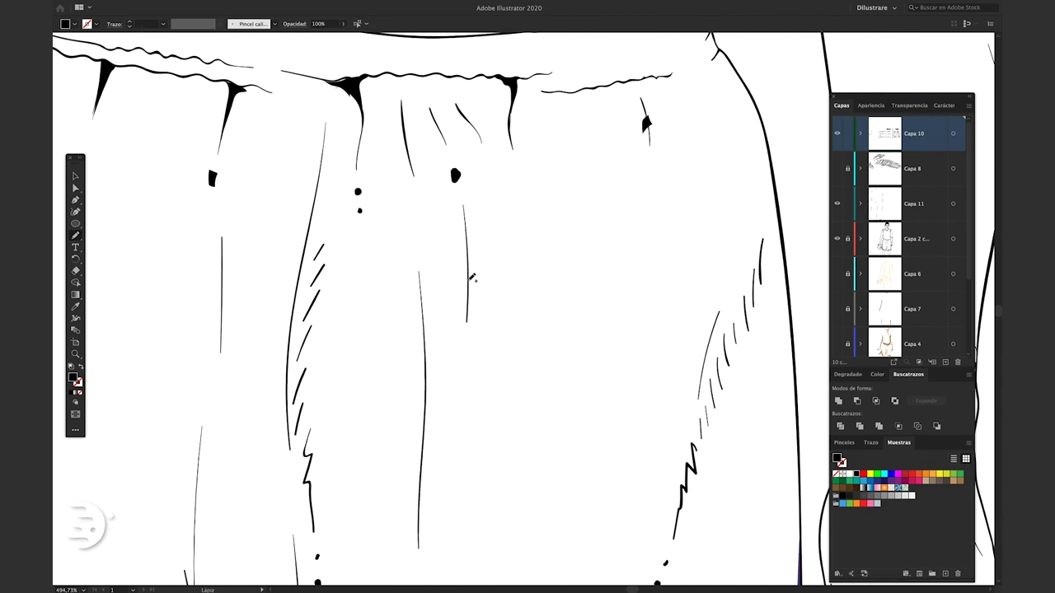
Add a black wedge stroke and thicken a fold line on the shorts.
left_click_drag(467, 263, 468, 277)
scroll(527, 358, "up", 1)
scroll(494, 304, "down", 5)
scroll(471, 302, "down", 8)
scroll(471, 302, "left", 4)
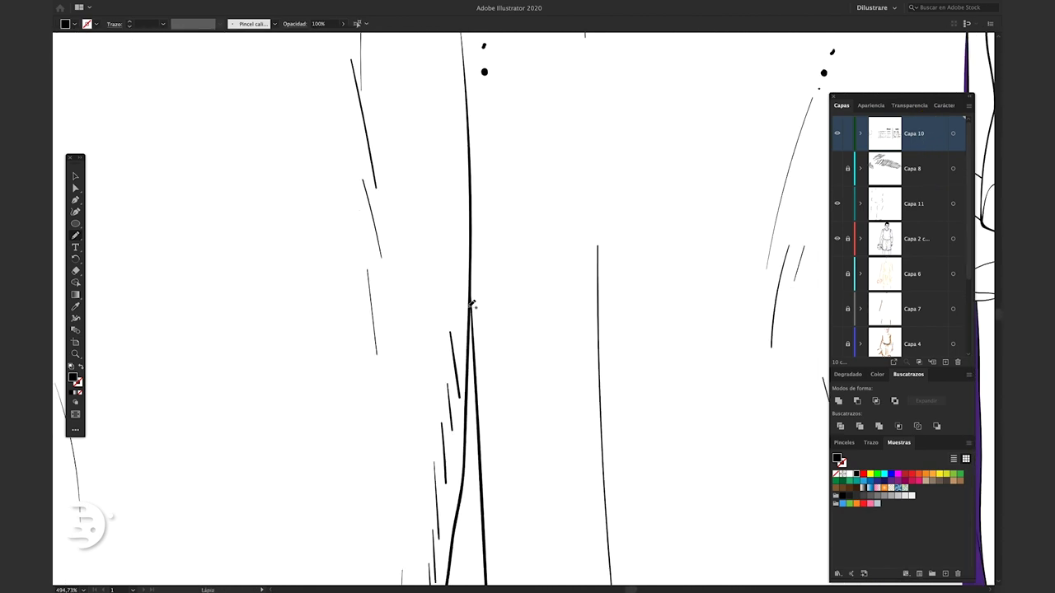
left_click_drag(467, 186, 472, 305)
Add a round ink dot and a short tick on the wavy waistband, plus a collar accent.
scroll(474, 303, "down", 5)
scroll(329, 272, "up", 3)
scroll(313, 264, "up", 3)
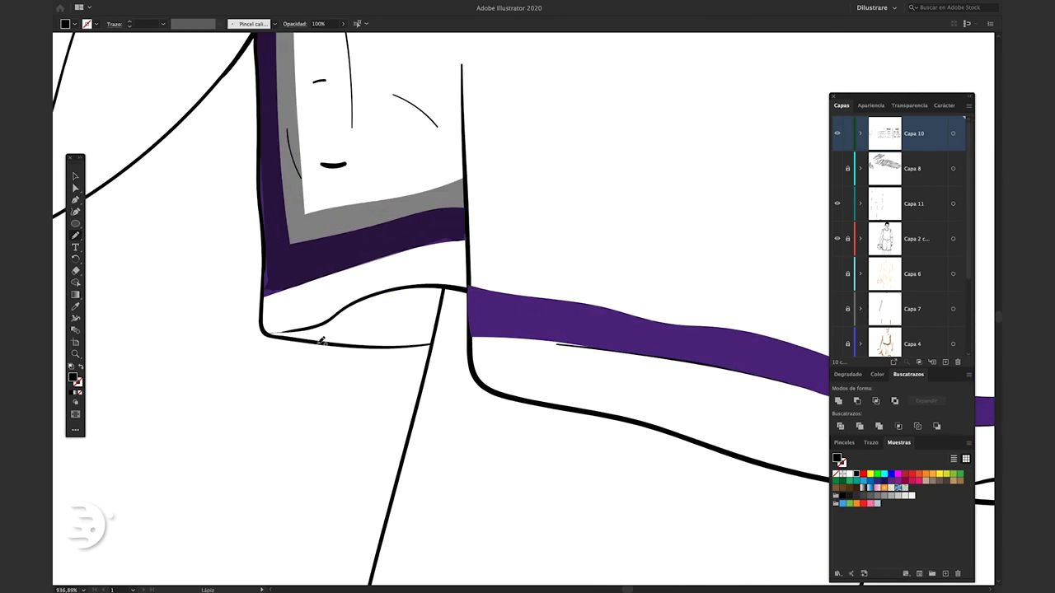
scroll(266, 231, "up", 2)
scroll(265, 231, "right", 5)
scroll(476, 238, "right", 5)
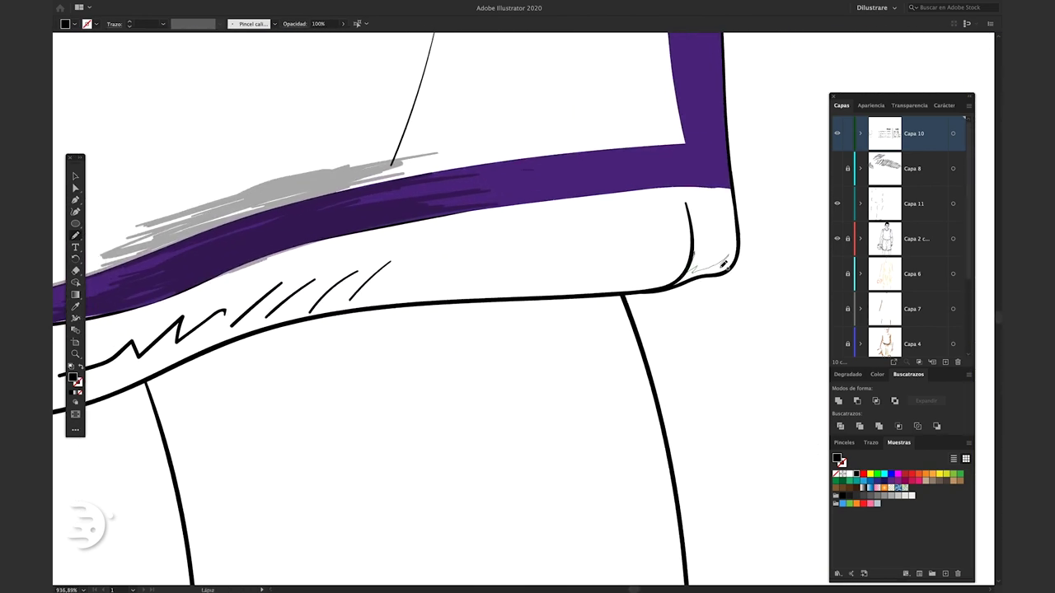
scroll(709, 272, "up", 2)
scroll(660, 280, "down", 2)
scroll(632, 295, "down", 8)
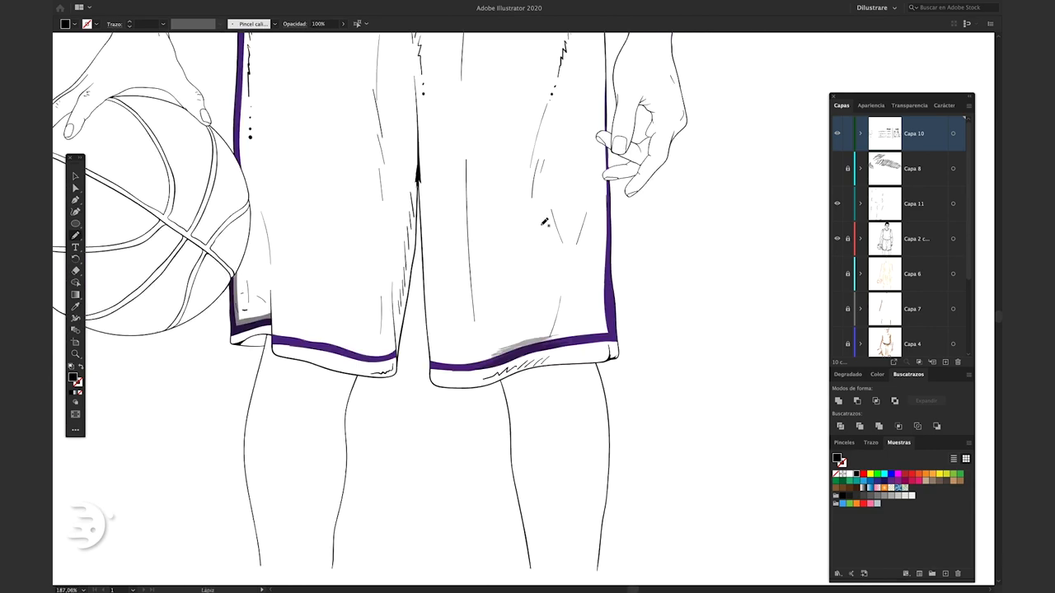
scroll(577, 247, "up", 5)
scroll(610, 214, "up", 7)
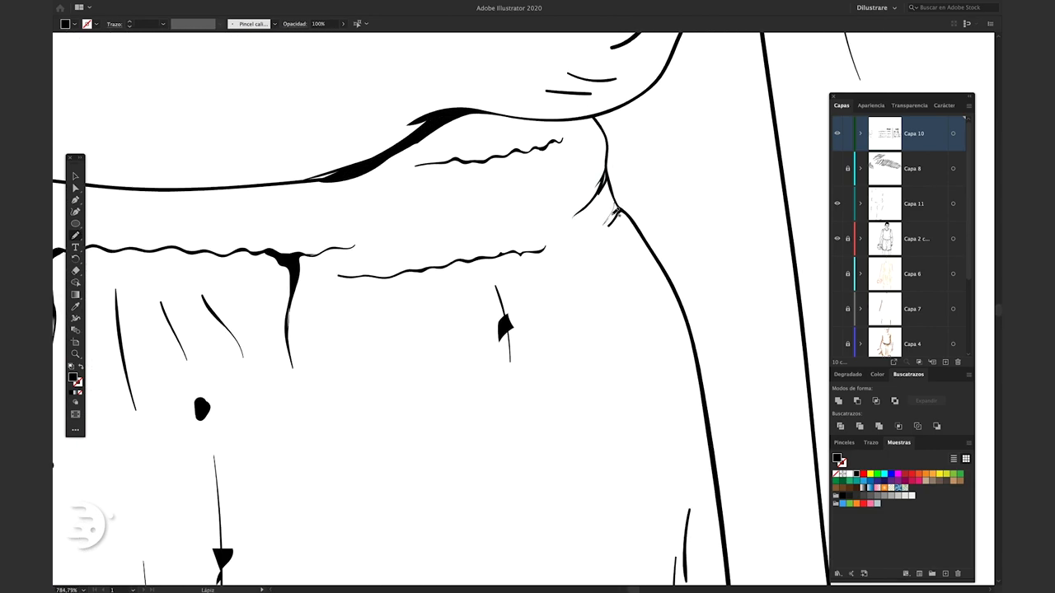
scroll(612, 216, "left", 5)
scroll(577, 272, "left", 5)
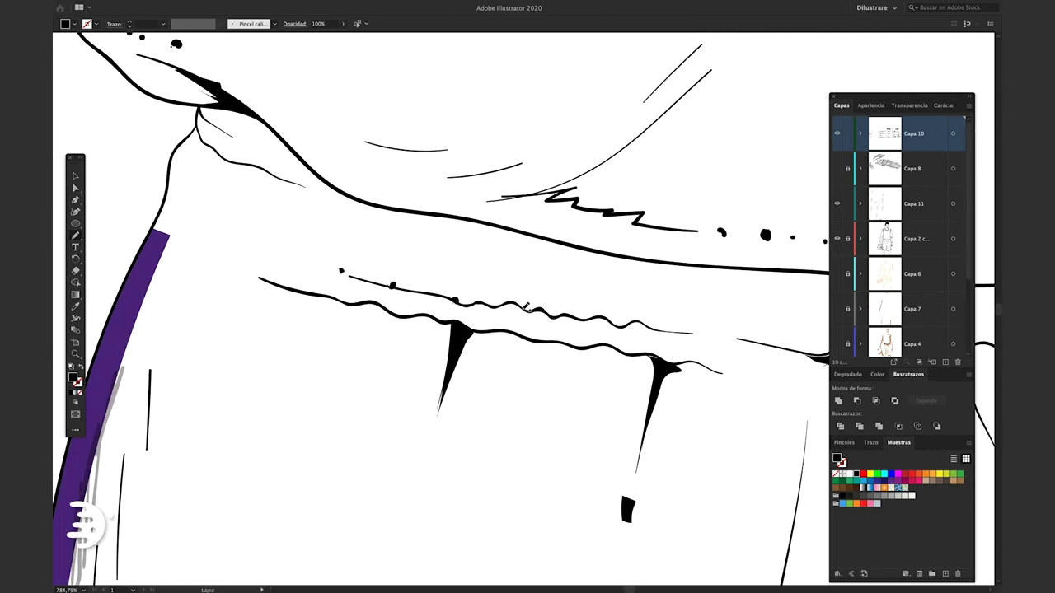
left_click(525, 309)
left_click_drag(574, 317, 569, 298)
scroll(275, 212, "left", 5)
scroll(275, 213, "up", 1)
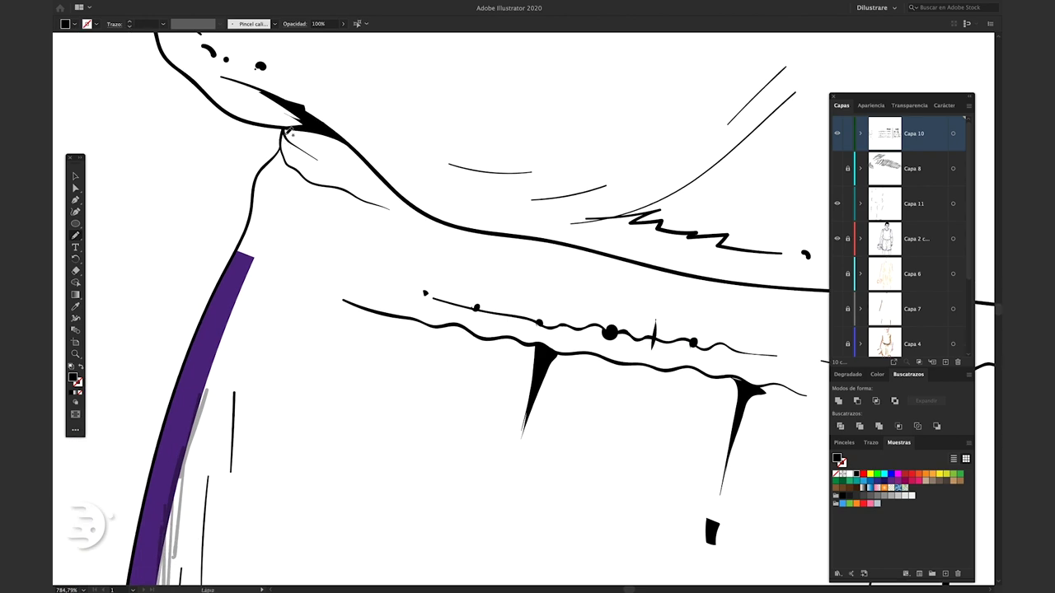
left_click_drag(289, 134, 301, 146)
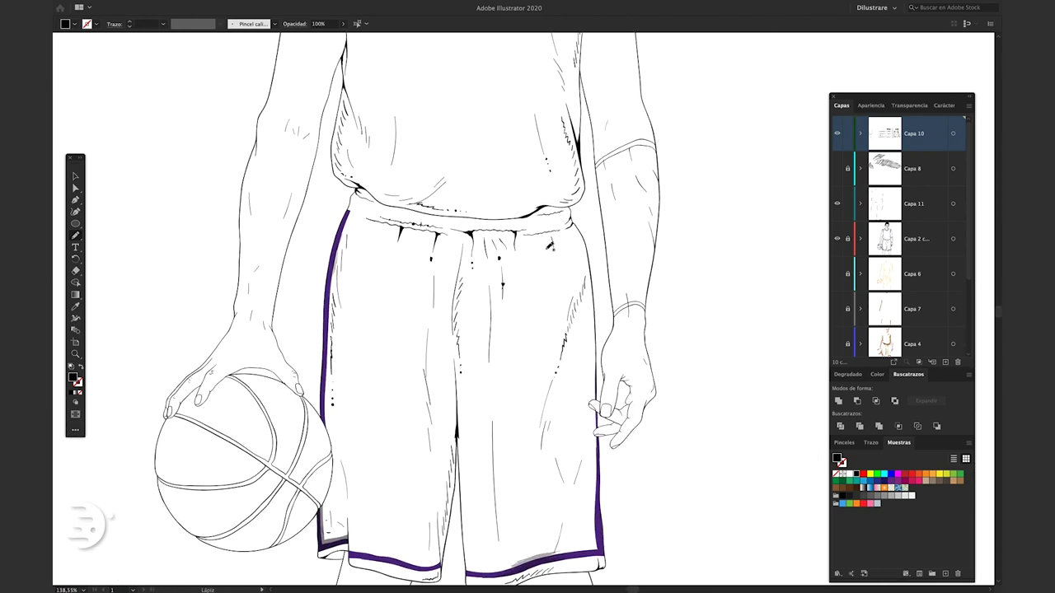
scroll(474, 249, "up", 2)
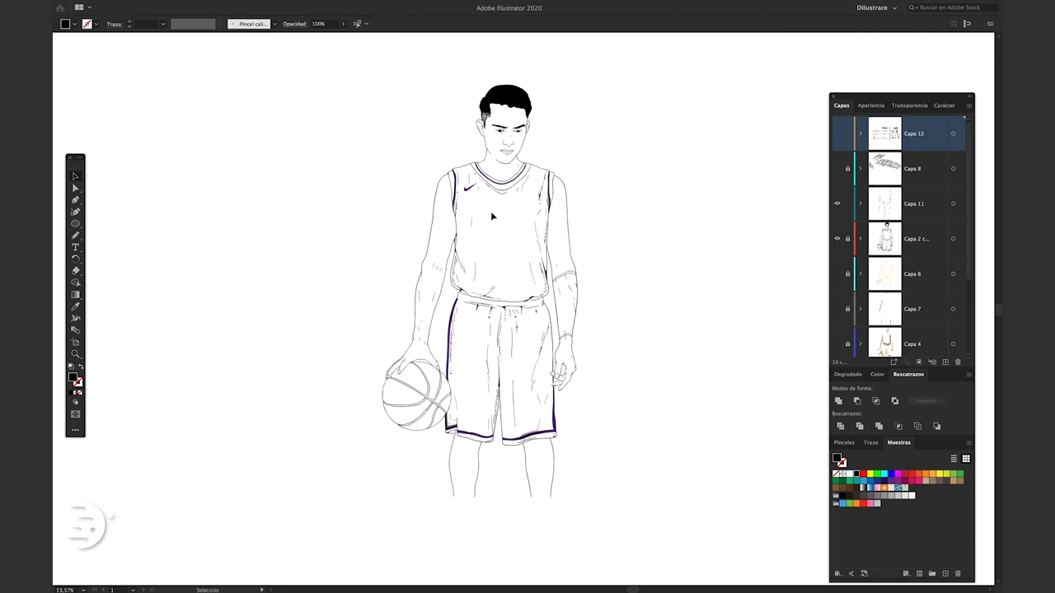
left_click(839, 206)
left_click(838, 204)
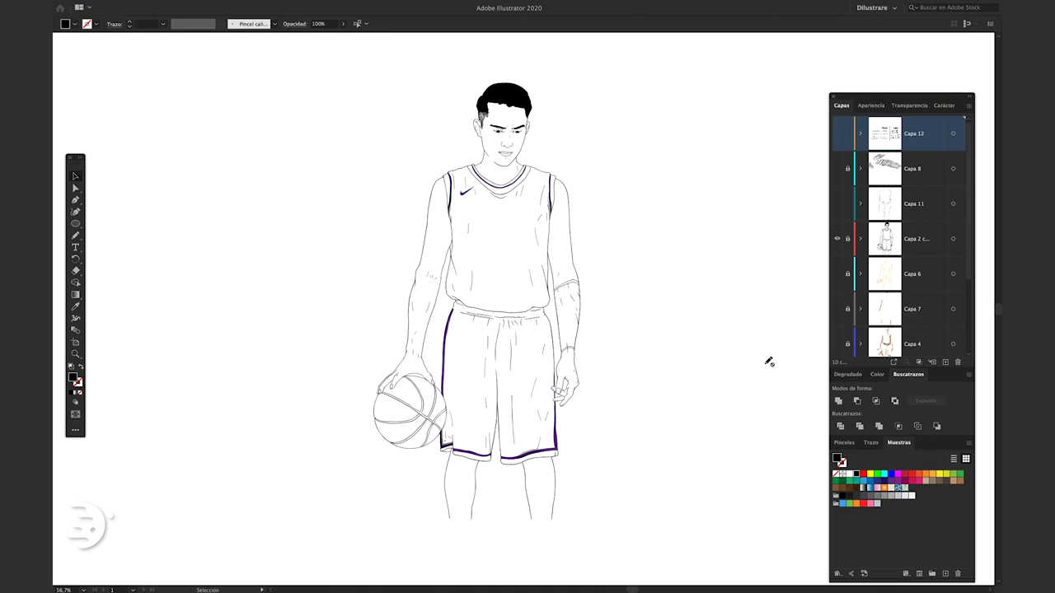
key("ctrl+z")
key("ctrl+z")
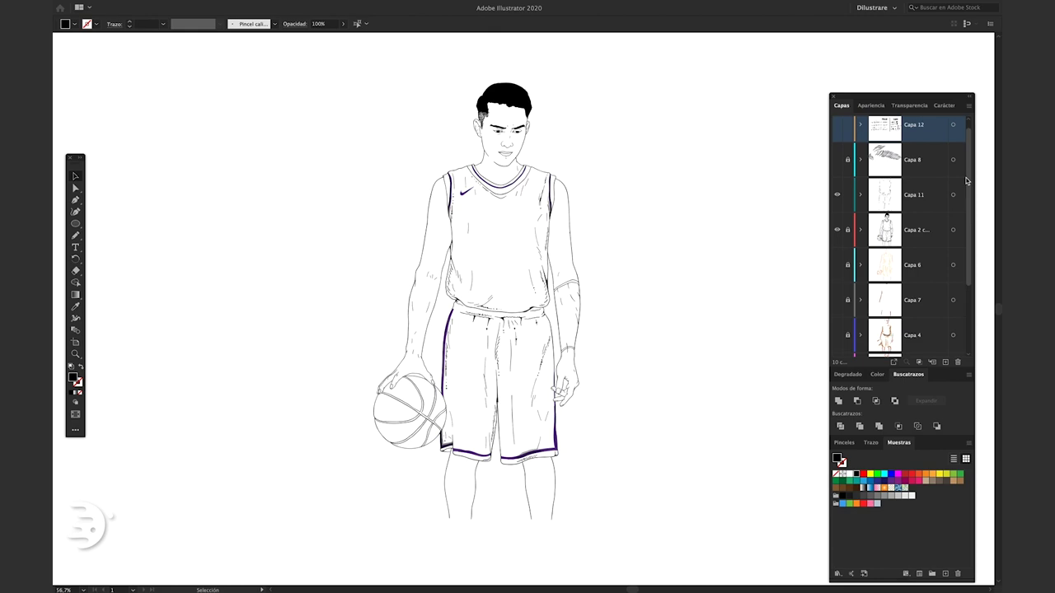
scroll(974, 231, "down", 3)
scroll(974, 239, "down", 2)
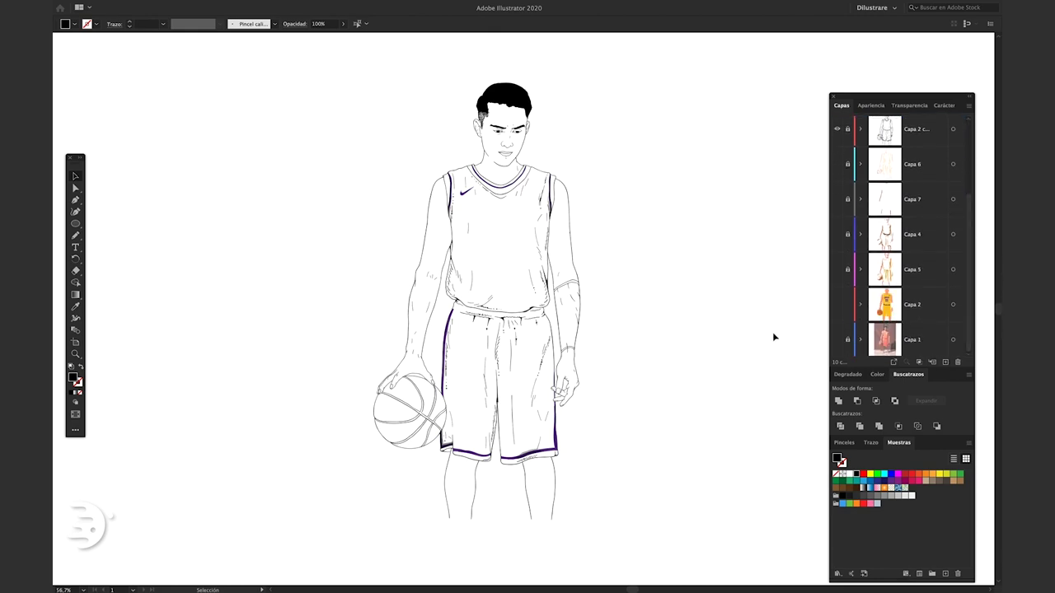
key("ctrl")
key("ctrl+z")
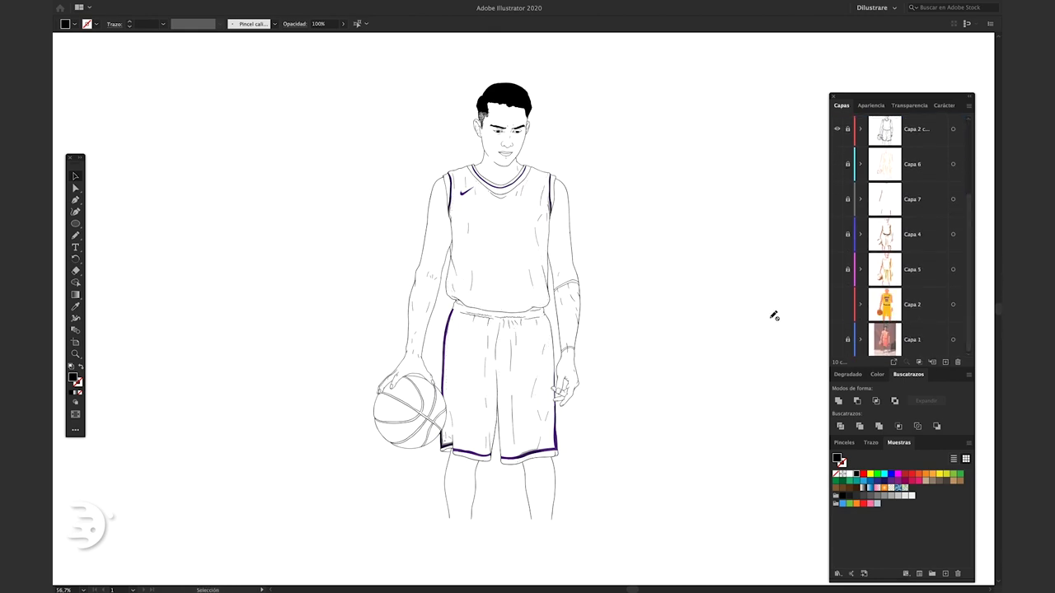
key("ctrl+shift+z")
key("ctrl+z")
key("ctrl+shift+z")
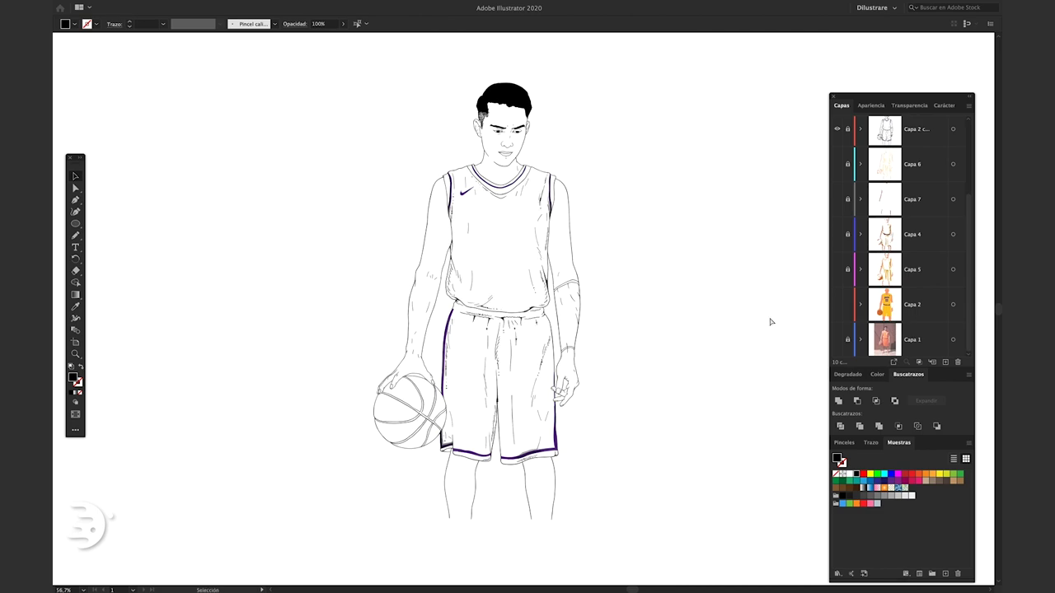
key("ctrl+z")
key("ctrl+shift+z")
Turn on Capa 2's coloured version, then the Capa 11 and Capa 4 line-art layers.
left_click(839, 305)
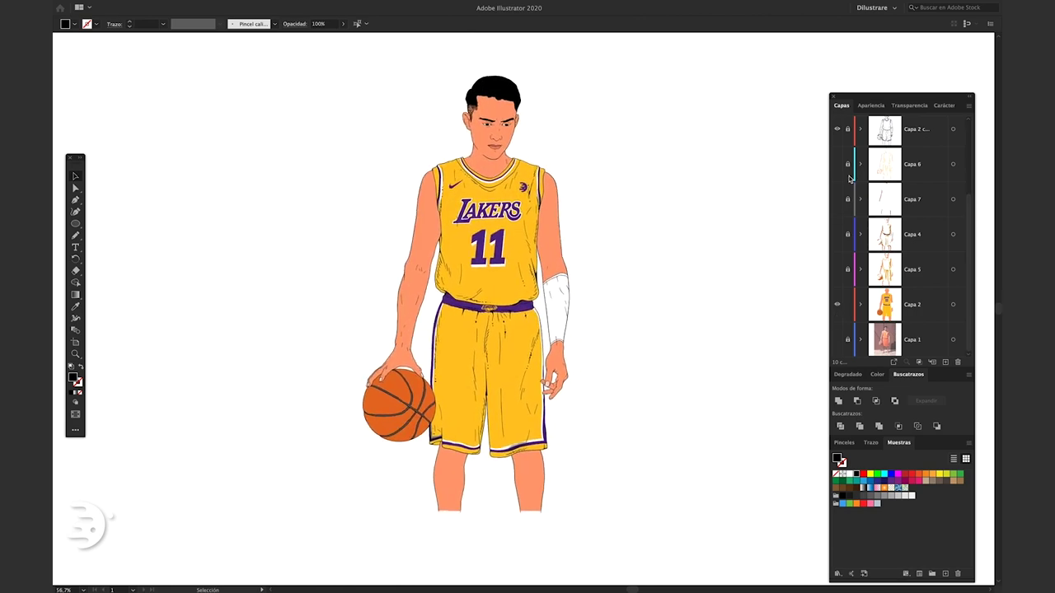
scroll(880, 163, "up", 3)
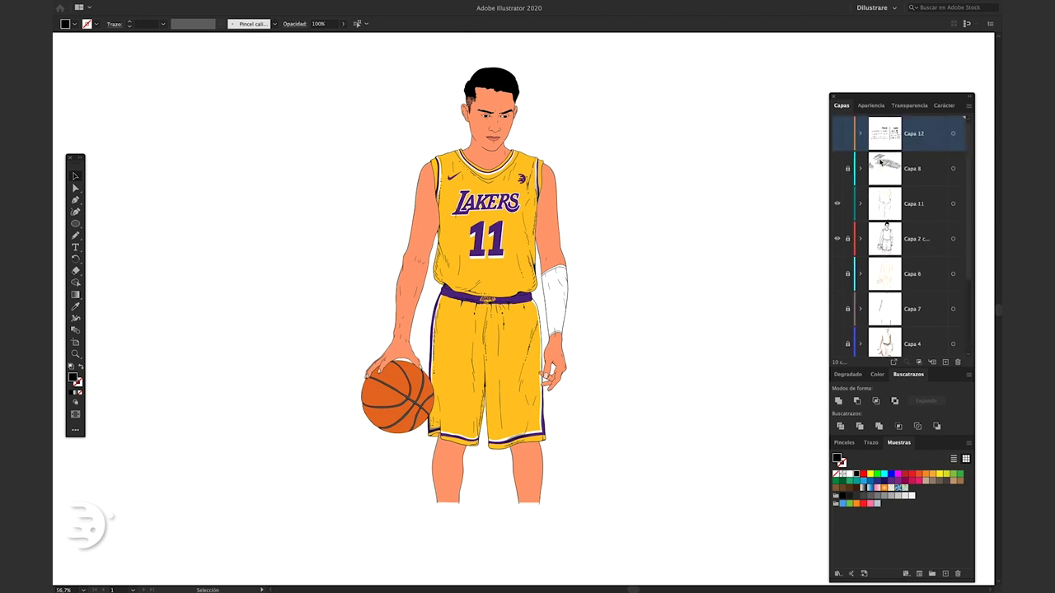
left_click(838, 203)
scroll(918, 221, "down", 3)
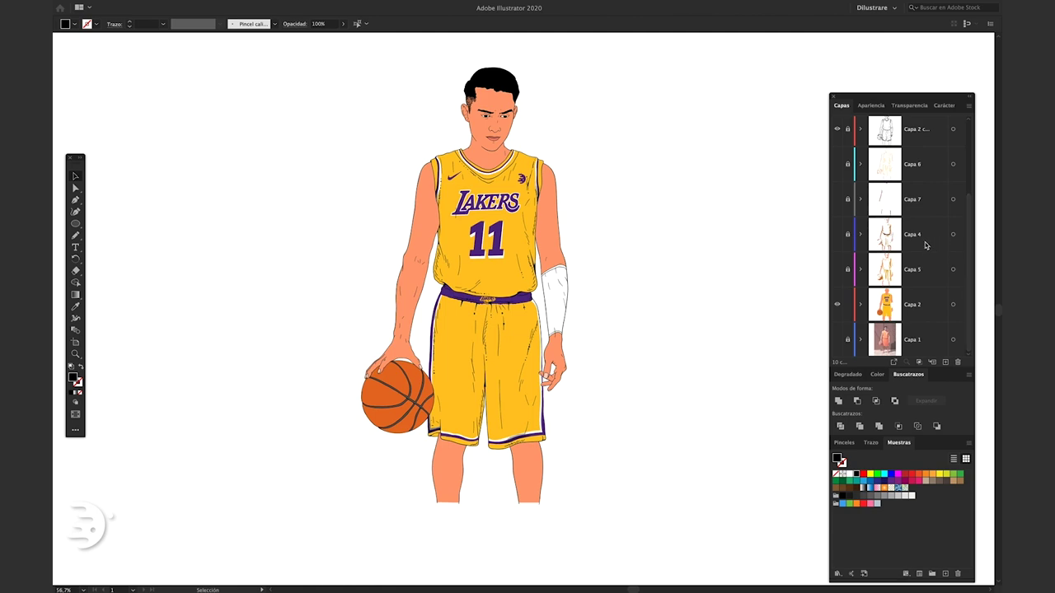
left_click(838, 236)
scroll(528, 240, "up", 2)
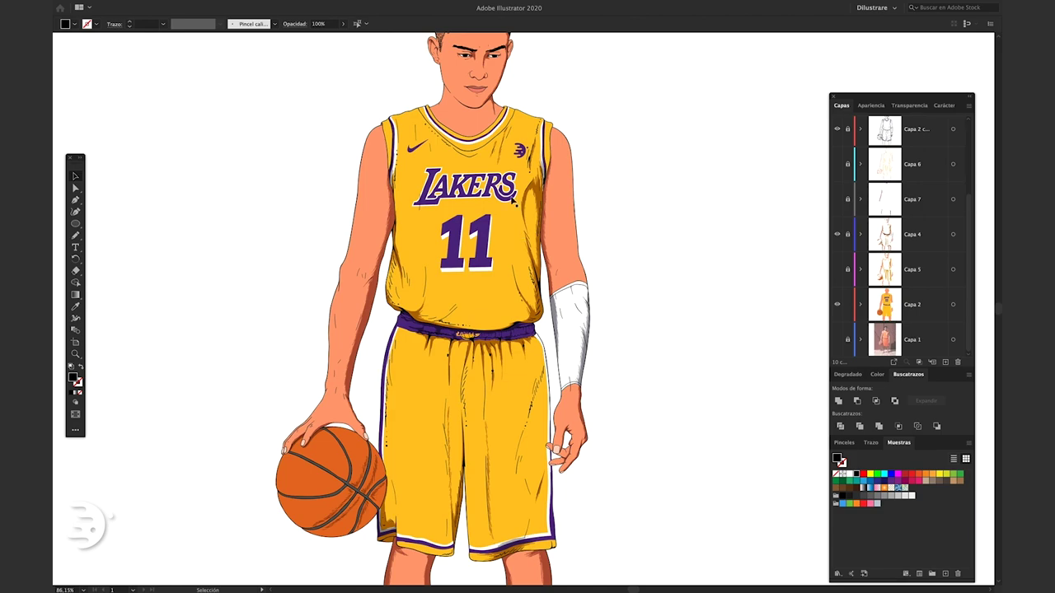
scroll(516, 200, "up", 2)
With the Paintbrush, draw dark hatching along the belly's left edge.
scroll(906, 239, "up", 3)
scroll(350, 256, "up", 5)
key("b")
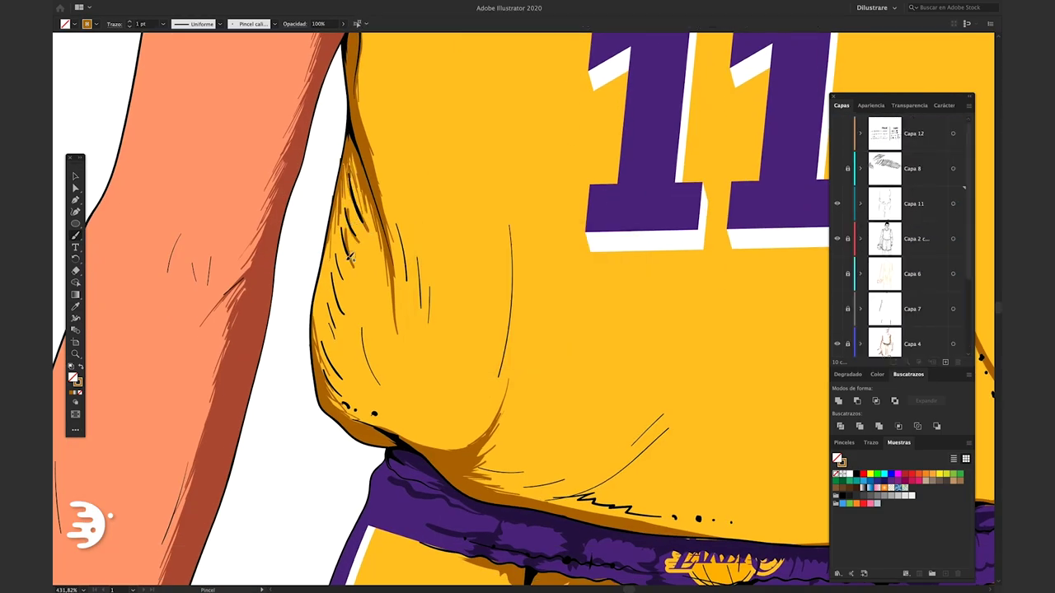
left_click_drag(346, 247, 323, 393)
left_click_drag(427, 215, 394, 330)
mouse_move(415, 277)
left_mouse_down()
mouse_move(393, 376)
mouse_move(412, 411)
left_mouse_up()
Paint brown shading under the neckline curve with two drip dots below it.
scroll(501, 387, "up", 2)
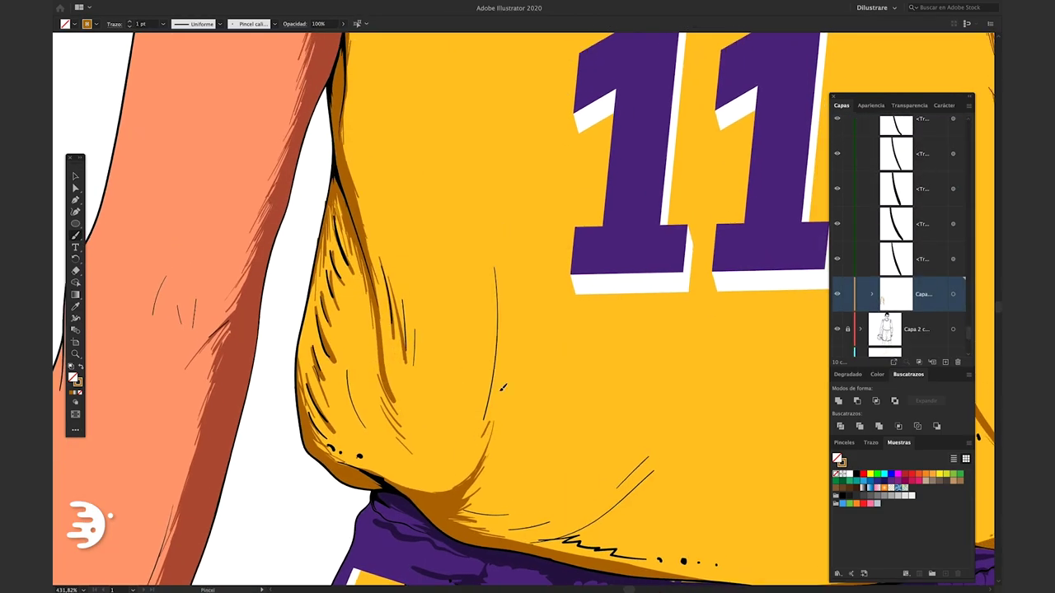
scroll(549, 157, "up", 10)
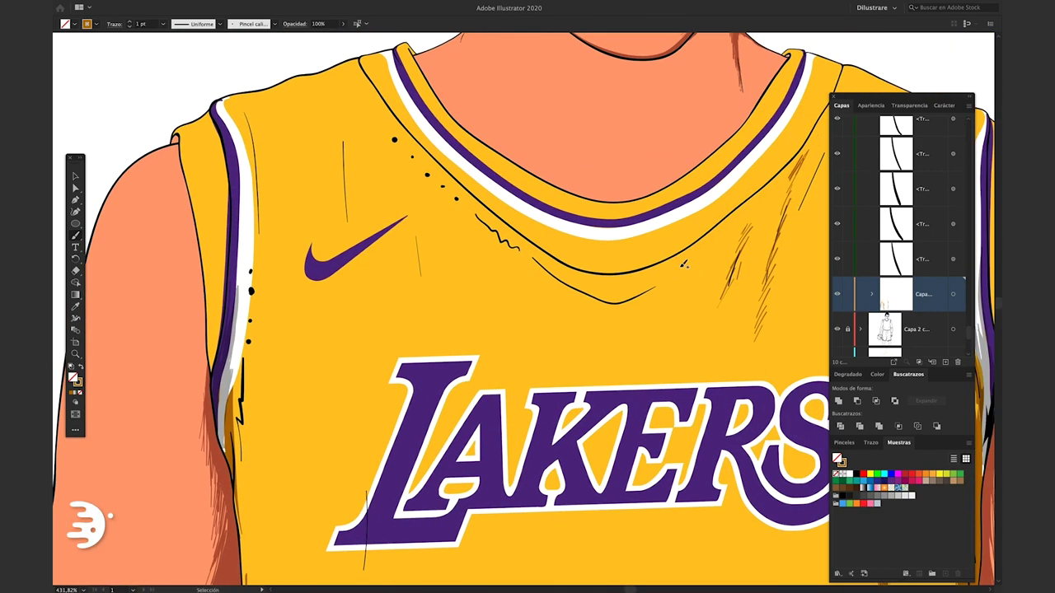
mouse_move(678, 272)
left_mouse_down()
mouse_move(562, 285)
mouse_move(620, 345)
left_mouse_up()
left_click(621, 363)
left_click(584, 307)
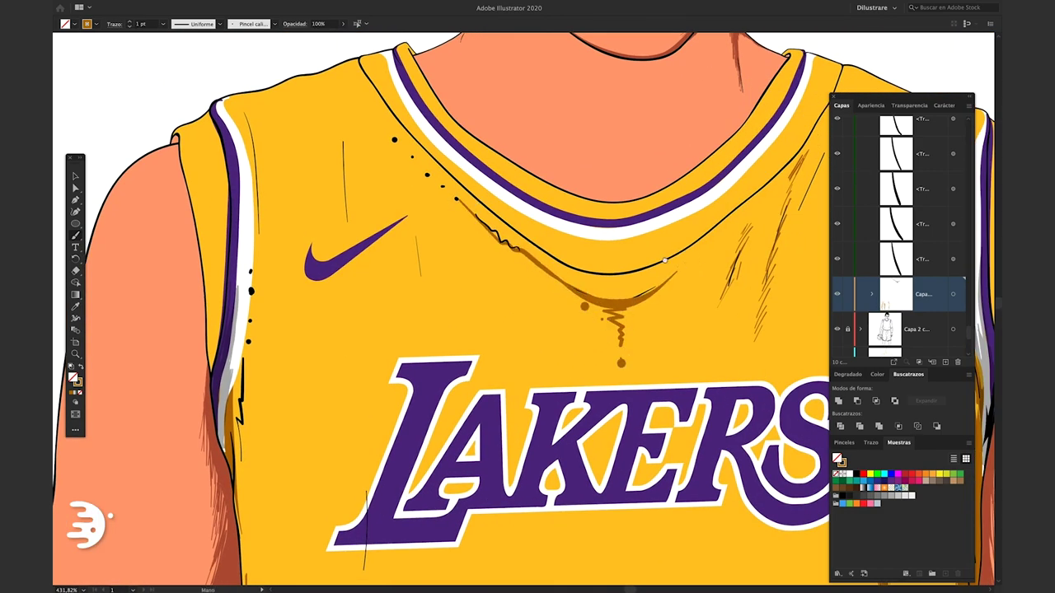
Add two short hatch strokes on the shorts.
scroll(582, 292, "right", 5)
scroll(581, 202, "down", 6)
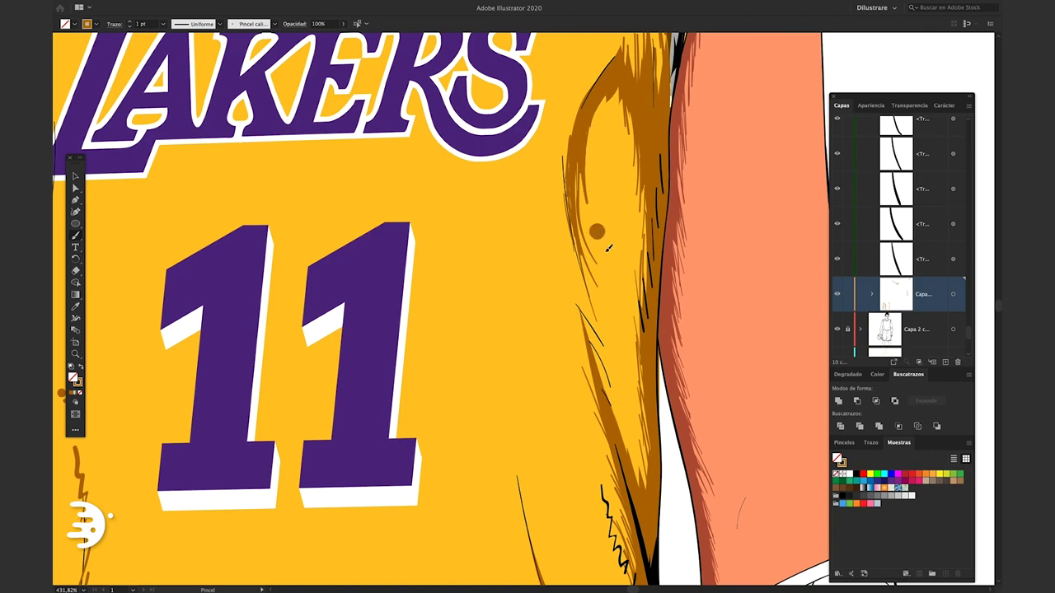
scroll(452, 365, "down", 5)
scroll(453, 365, "left", 2)
scroll(408, 336, "down", 1)
scroll(408, 336, "left", 2)
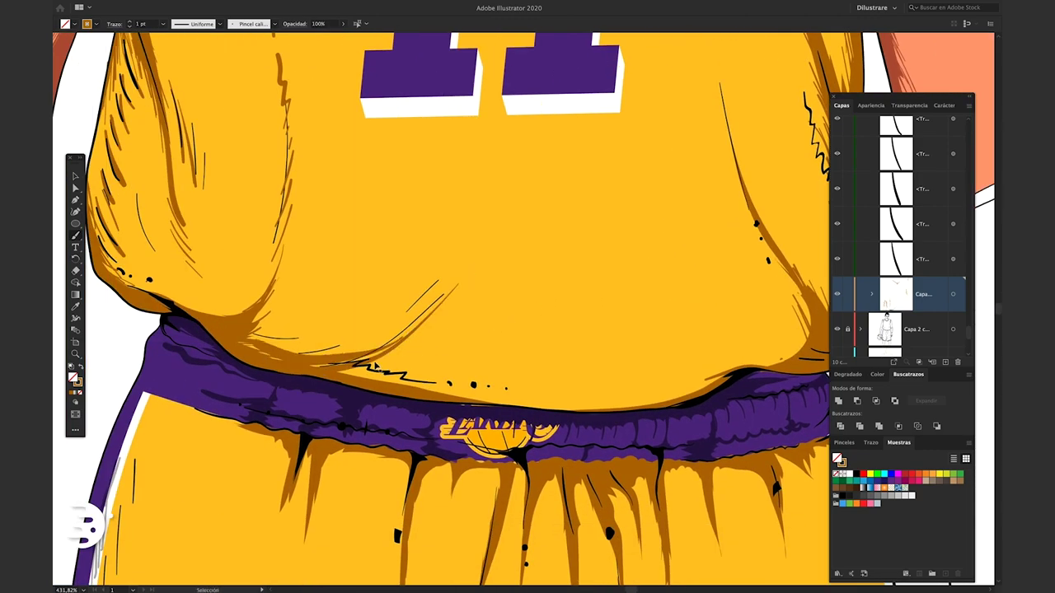
scroll(448, 287, "up", 10)
scroll(448, 287, "right", 2)
scroll(448, 287, "down", 3)
scroll(448, 287, "right", 1)
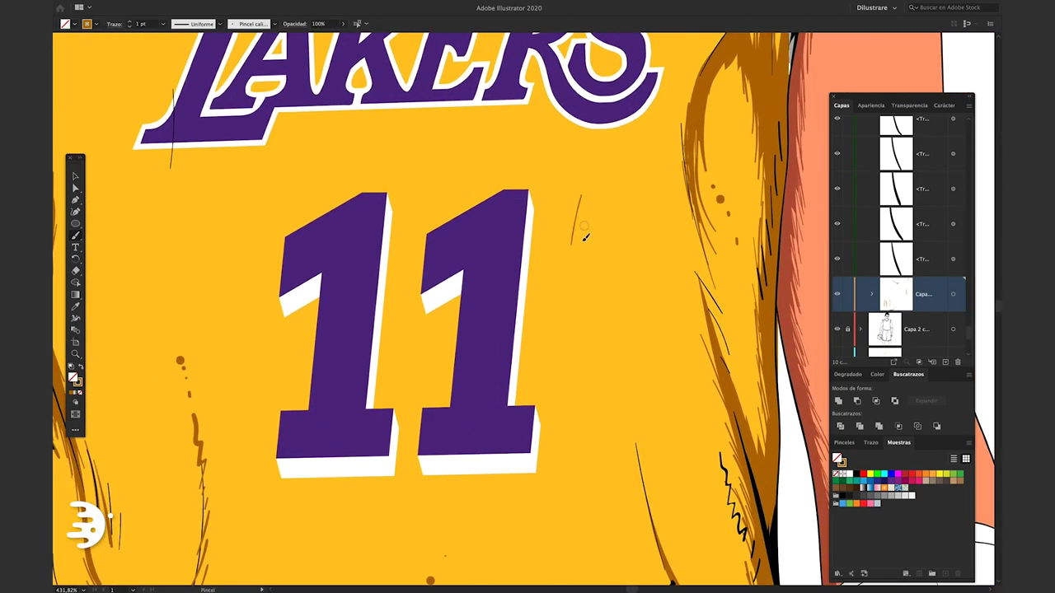
scroll(600, 321, "left", 6)
scroll(600, 321, "up", 3)
scroll(583, 365, "up", 3)
scroll(583, 366, "right", 2)
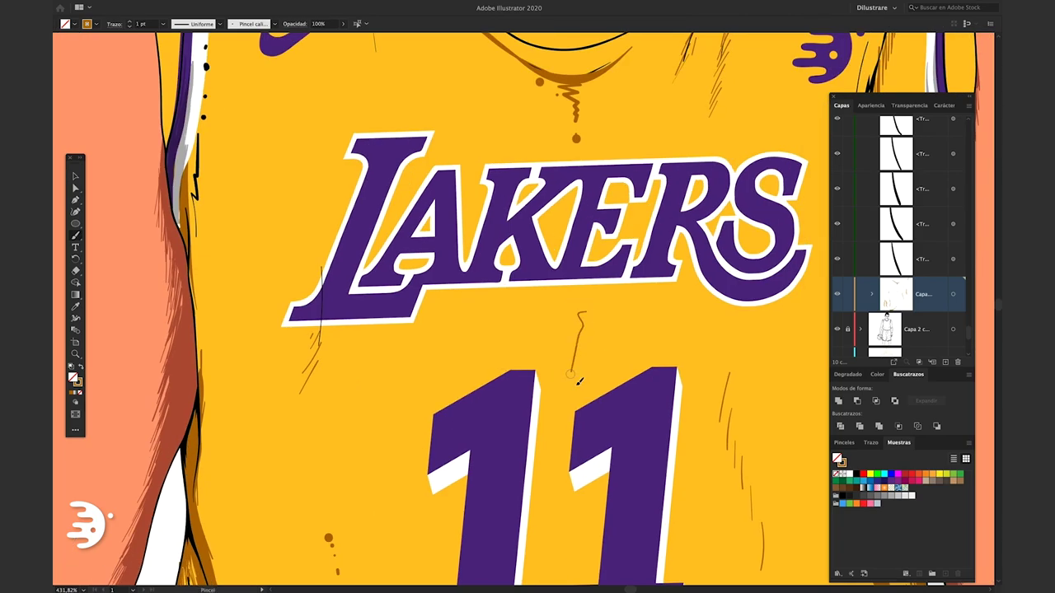
scroll(583, 366, "down", 7)
scroll(583, 366, "right", 4)
scroll(541, 338, "up", 3)
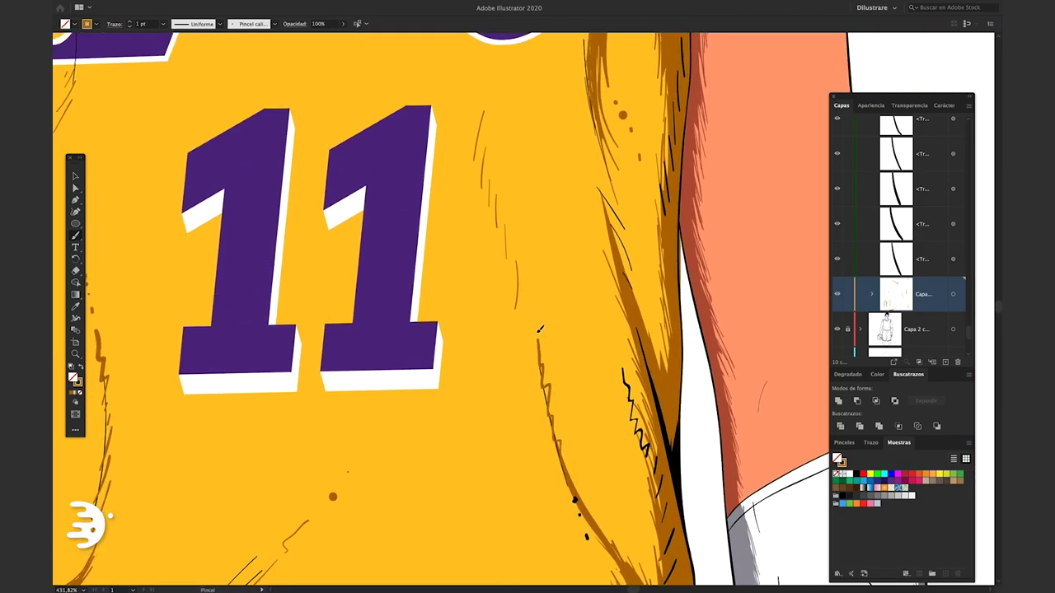
scroll(542, 339, "down", 5)
scroll(541, 339, "left", 2)
scroll(501, 363, "down", 5)
scroll(501, 363, "left", 4)
scroll(570, 292, "down", 1)
scroll(561, 313, "up", 3)
scroll(561, 313, "left", 1)
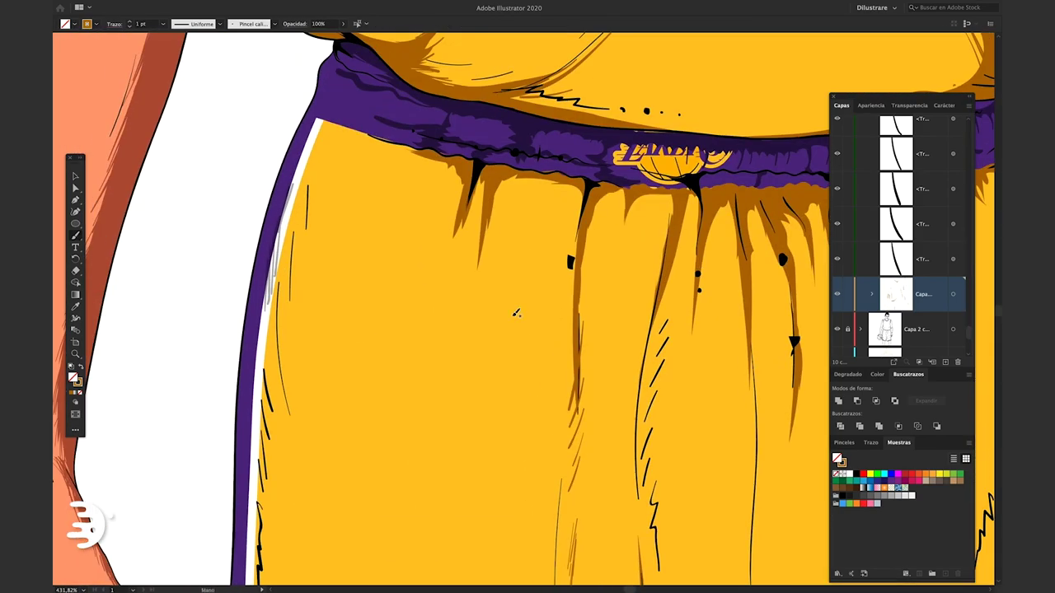
left_click_drag(483, 264, 473, 282)
left_click_drag(486, 277, 472, 303)
Draw a vertical hatch stroke and zigzag fold line on the shorts, ending in a dot.
scroll(467, 434, "right", 5)
scroll(467, 434, "down", 2)
left_click_drag(671, 333, 678, 219)
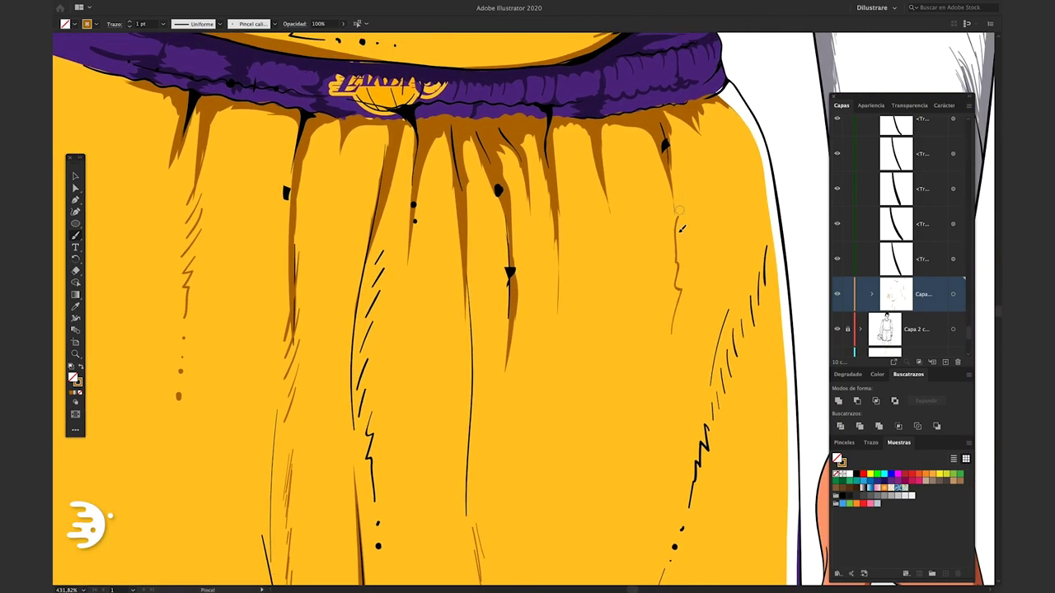
left_click_drag(692, 363, 664, 412)
mouse_move(546, 352)
left_mouse_down()
mouse_move(564, 235)
mouse_move(551, 425)
left_mouse_up()
left_click(552, 435)
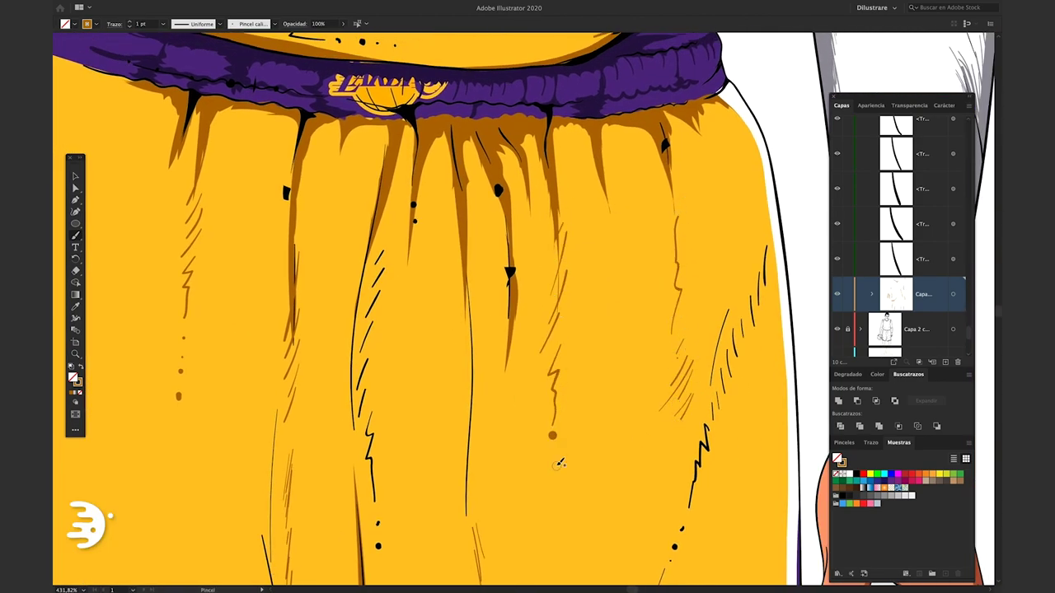
Add hatch strokes right of the 11 and on the shirt above the waistband.
scroll(577, 247, "up", 10)
scroll(453, 248, "up", 6)
scroll(386, 235, "up", 1)
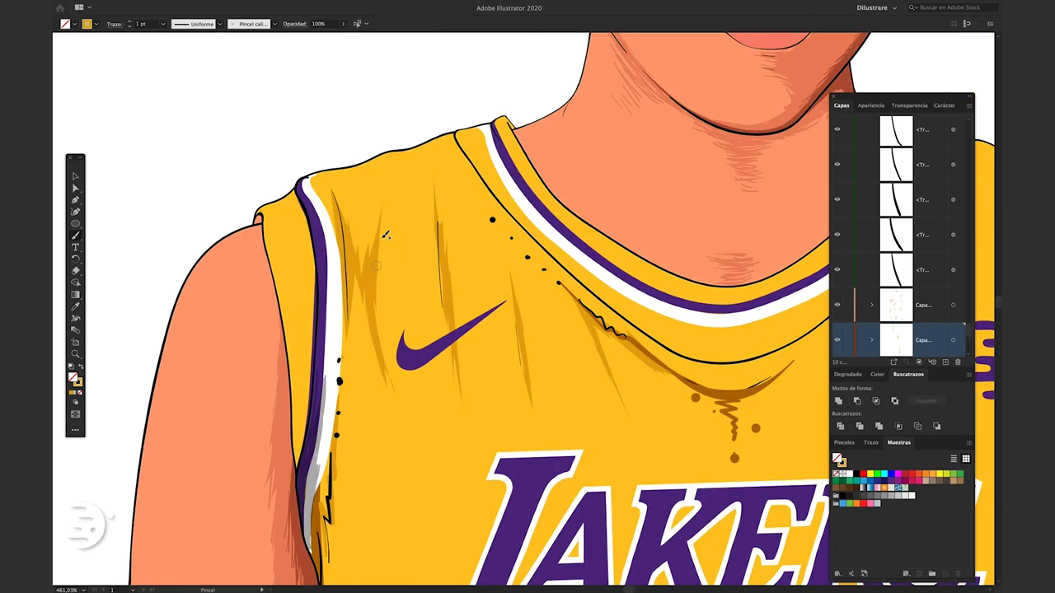
scroll(527, 313, "right", 8)
scroll(528, 313, "down", 3)
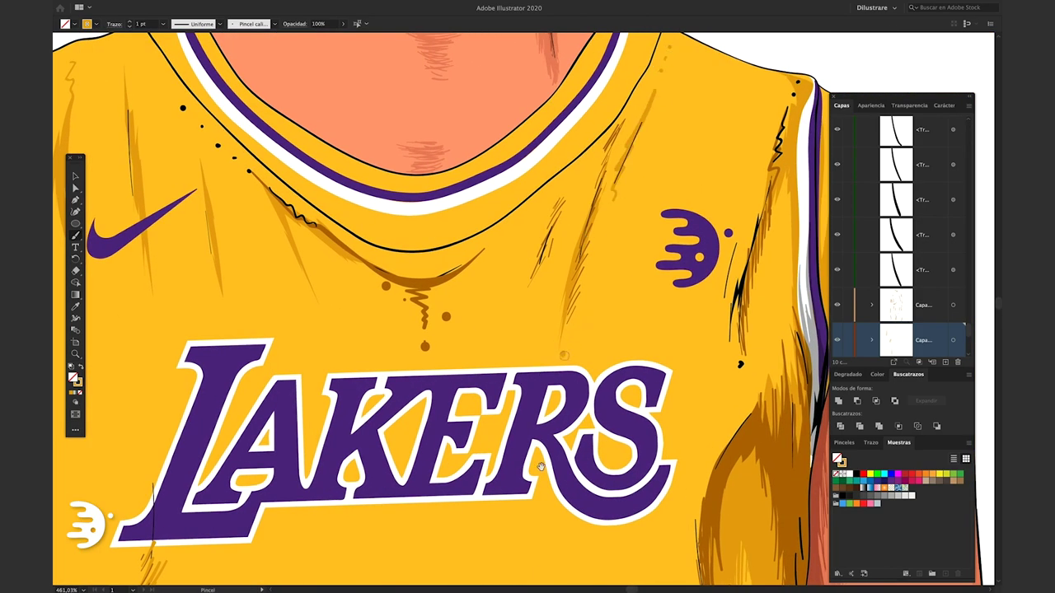
scroll(541, 467, "down", 5)
left_click_drag(568, 292, 659, 568)
scroll(552, 179, "down", 1)
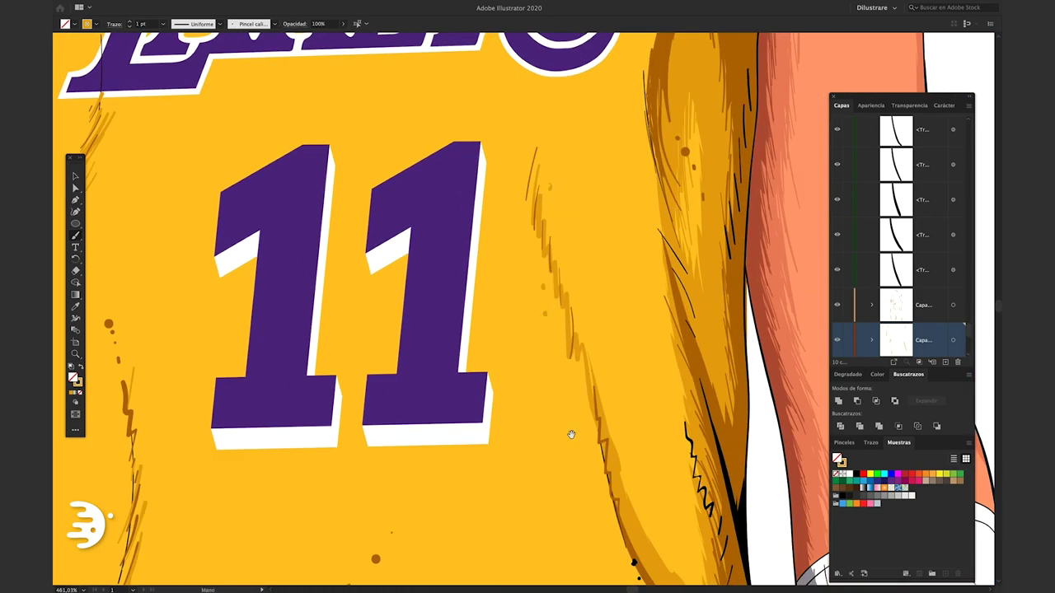
left_click_drag(571, 434, 478, 233)
mouse_move(608, 269)
left_mouse_down()
mouse_move(582, 402)
mouse_move(742, 218)
left_mouse_up()
left_click_drag(444, 267, 428, 312)
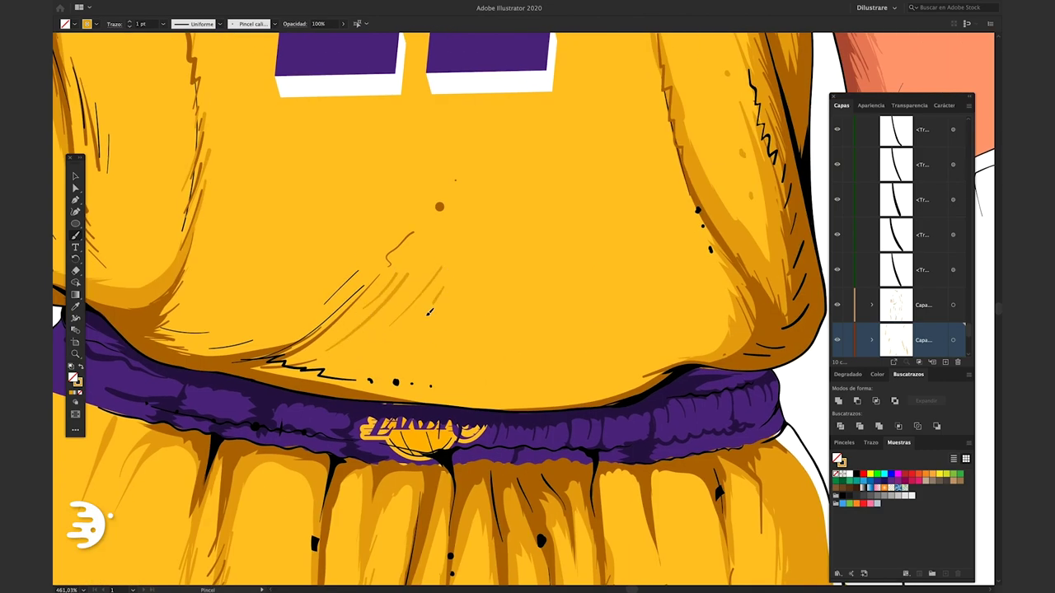
scroll(429, 312, "up", 8)
scroll(428, 311, "up", 3)
scroll(540, 214, "down", 2)
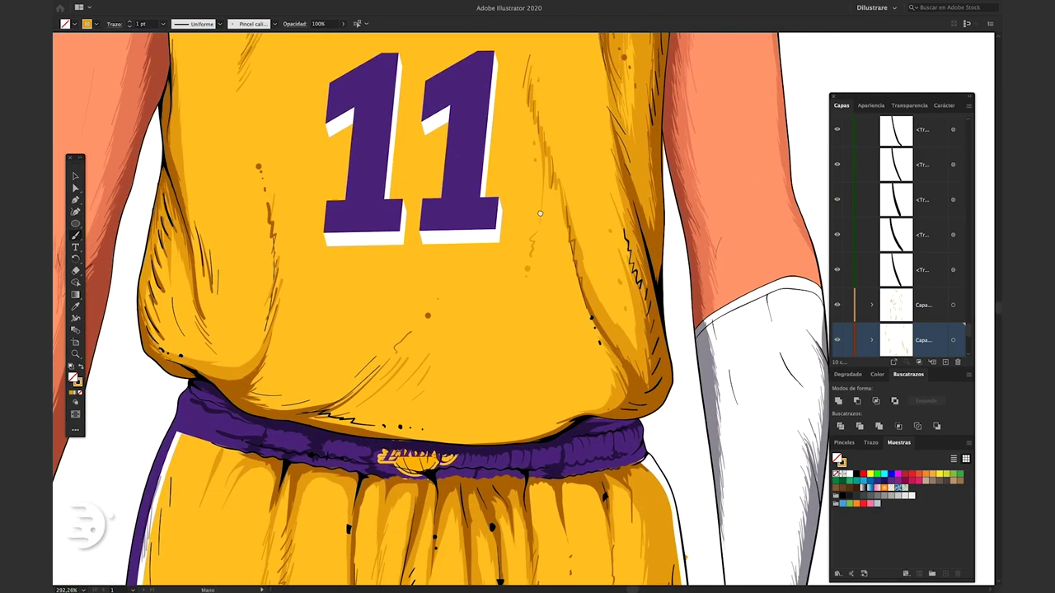
scroll(540, 213, "down", 2)
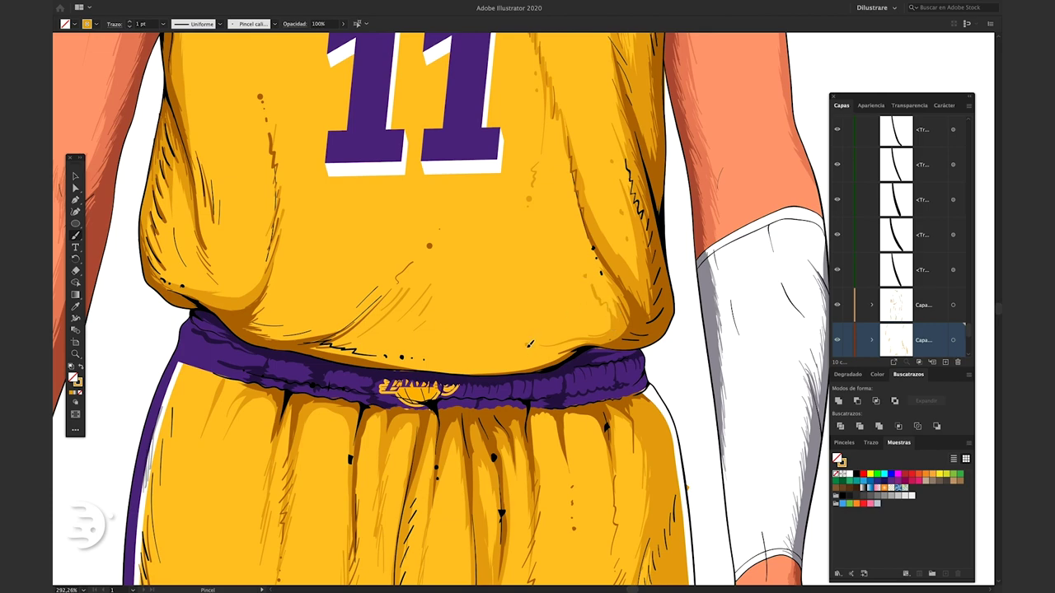
scroll(295, 187, "down", 3)
scroll(412, 248, "down", 3)
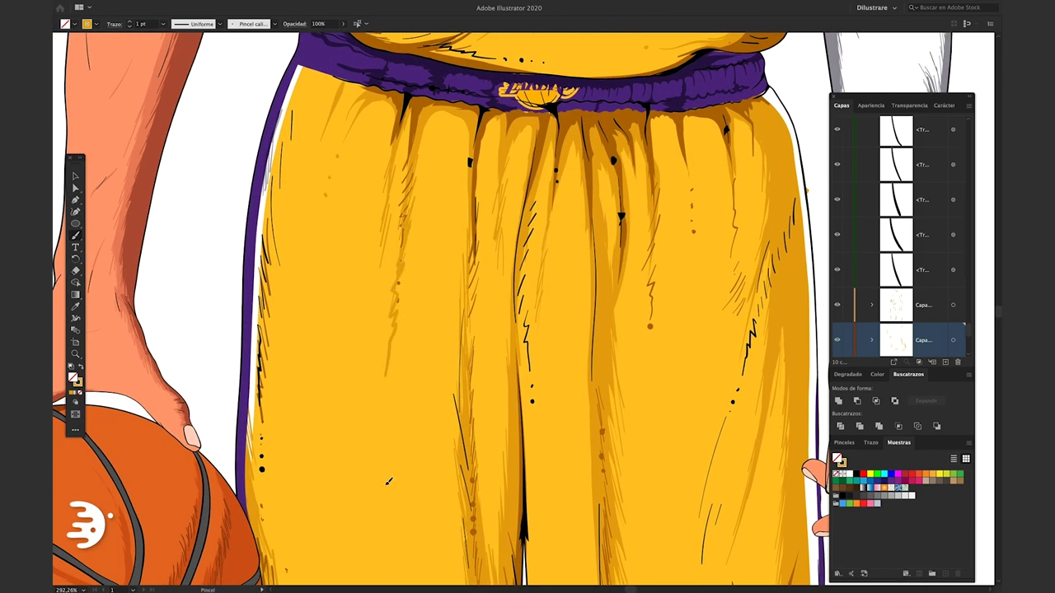
scroll(583, 346, "down", 4)
scroll(583, 346, "up", 3)
scroll(590, 348, "down", 5)
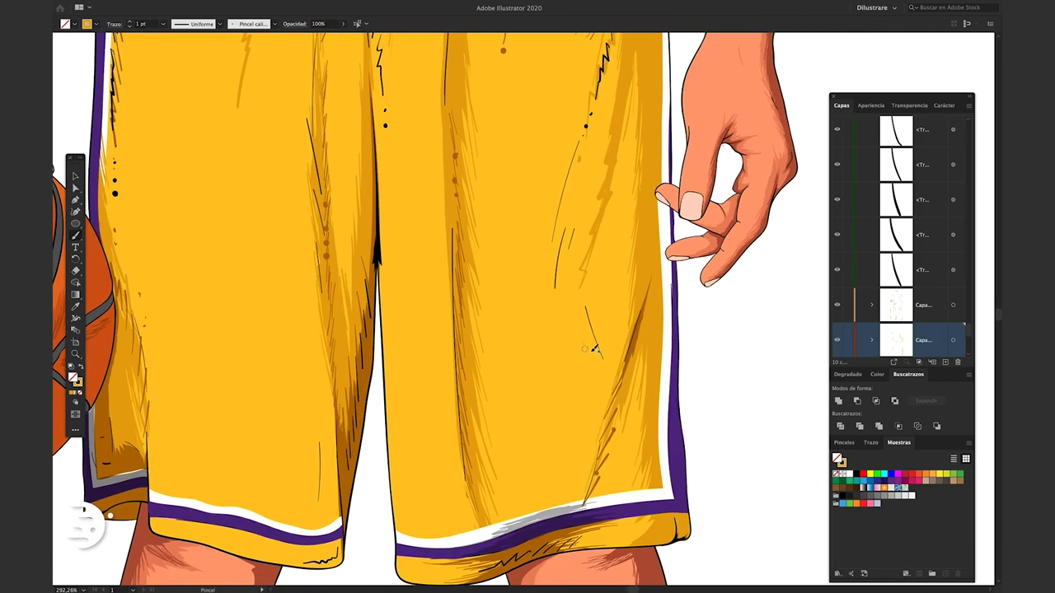
scroll(360, 413, "left", 5)
scroll(416, 285, "up", 5)
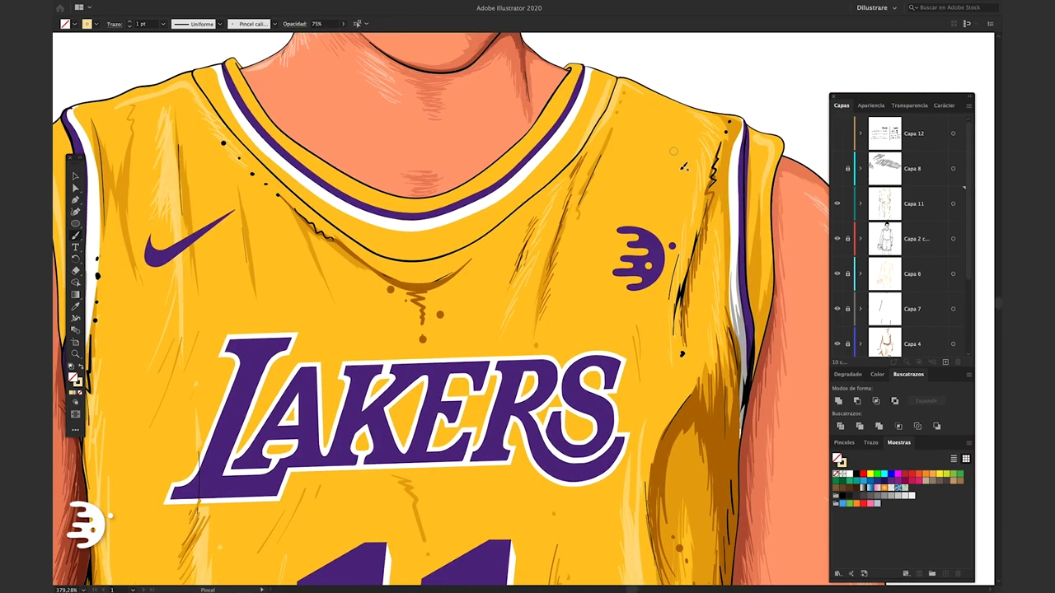
Switch to the Selection tool and zoom out to see the whole highlighted player.
scroll(683, 165, "down", 1)
scroll(589, 146, "down", 5)
scroll(612, 369, "down", 2)
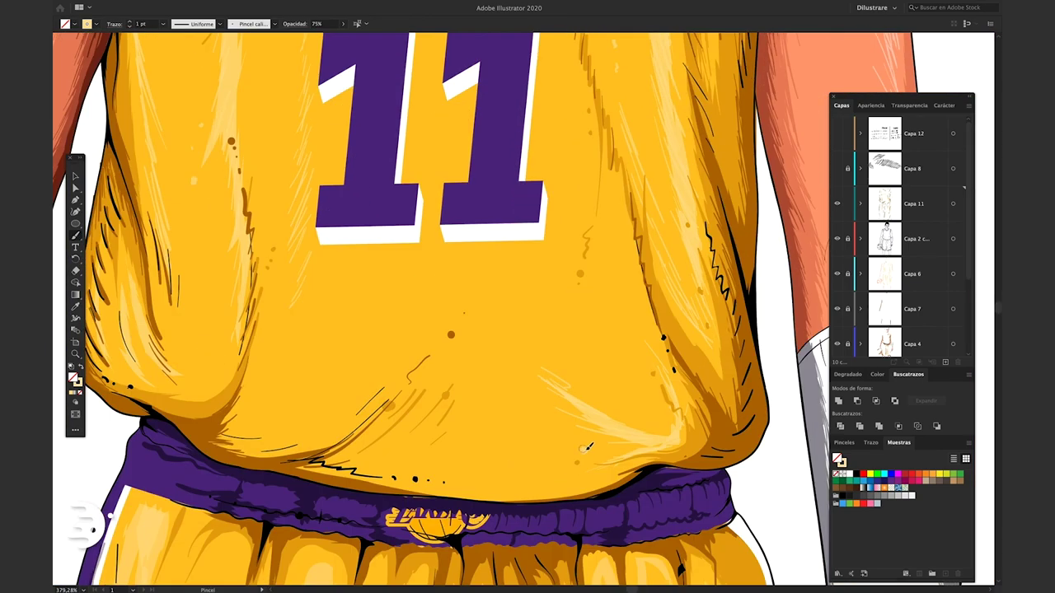
scroll(589, 440, "down", 6)
scroll(577, 181, "down", 2)
scroll(560, 156, "down", 5)
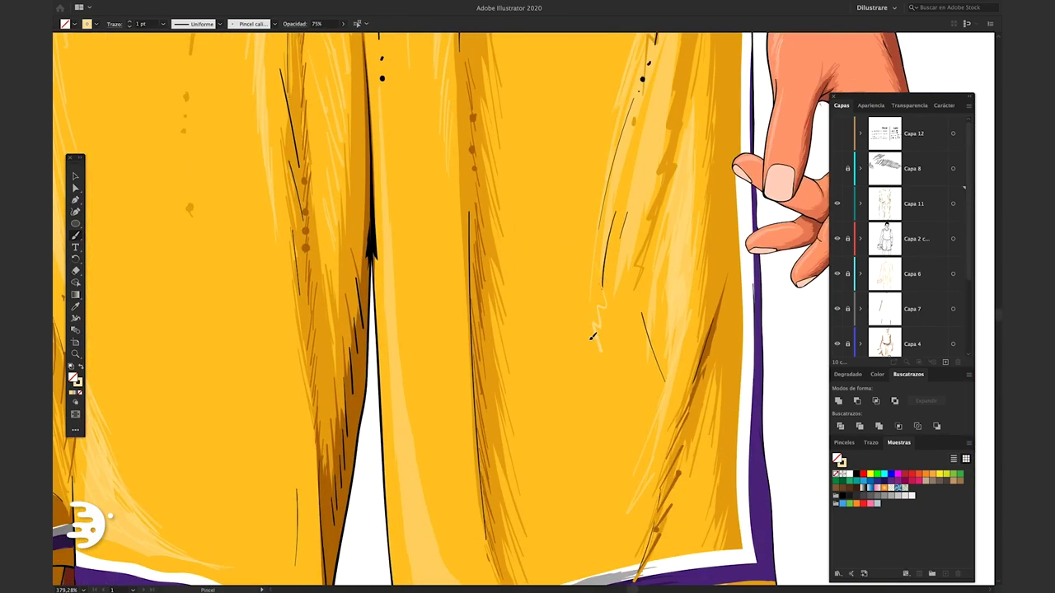
key("v")
scroll(635, 437, "down", 5)
Turn on the Capa 8 and Capa 11 layers.
scroll(654, 306, "down", 2)
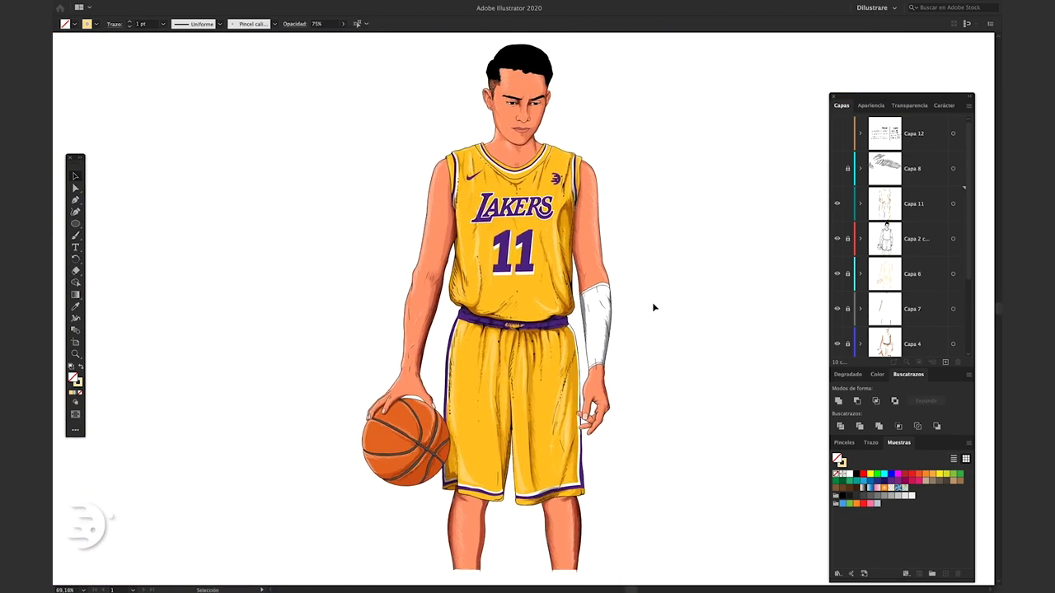
left_click(837, 169)
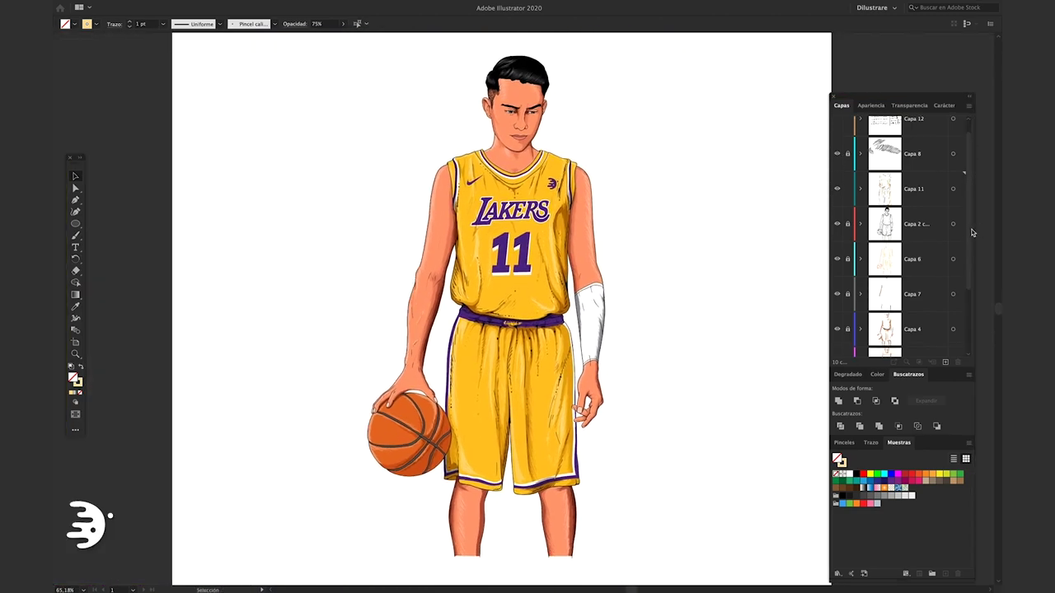
scroll(963, 213, "down", 1)
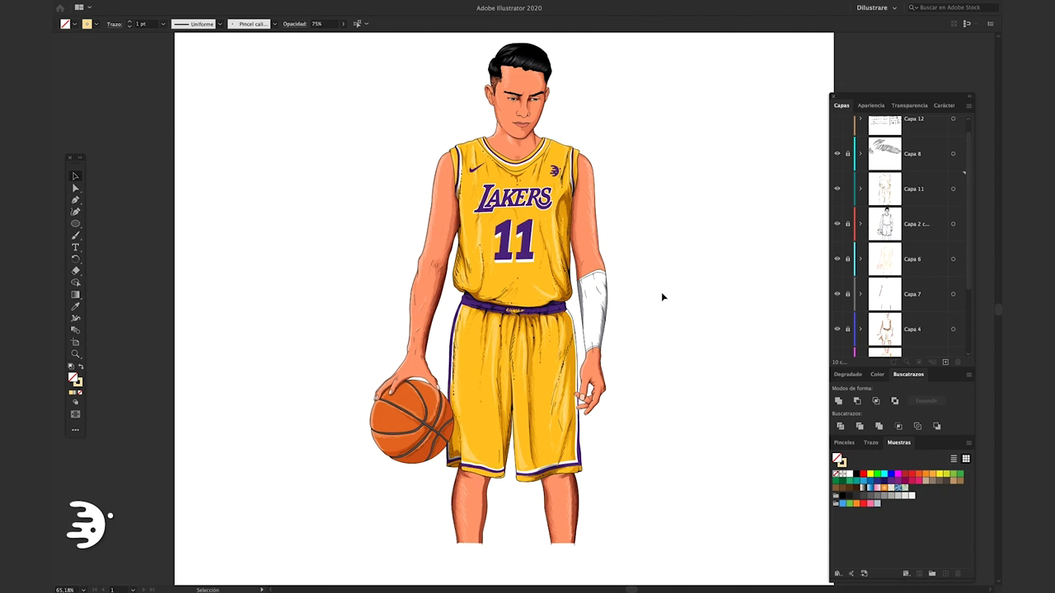
left_click_drag(672, 296, 669, 306)
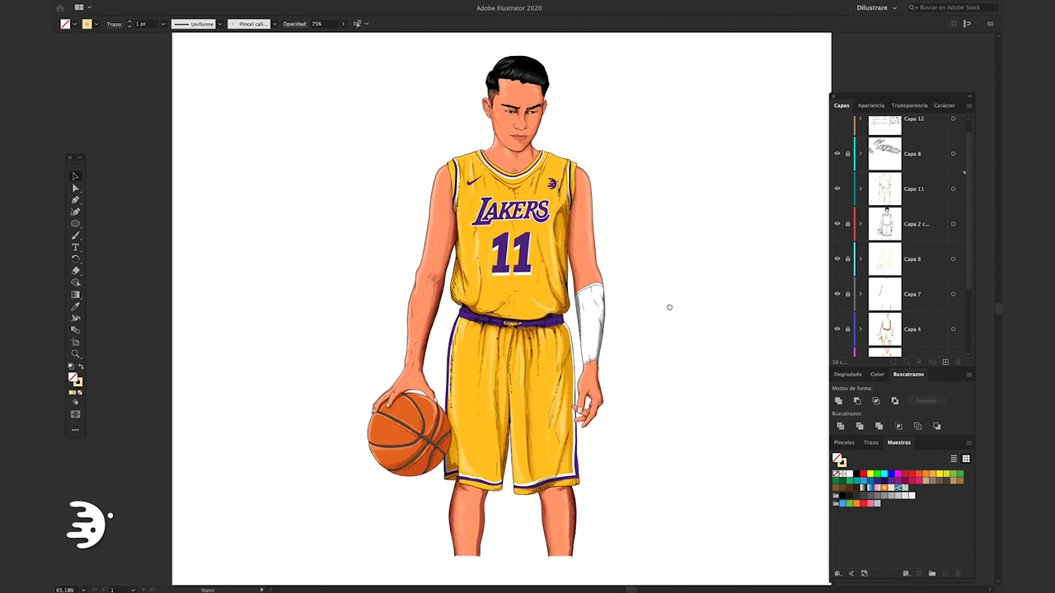
scroll(838, 207, "up", 1)
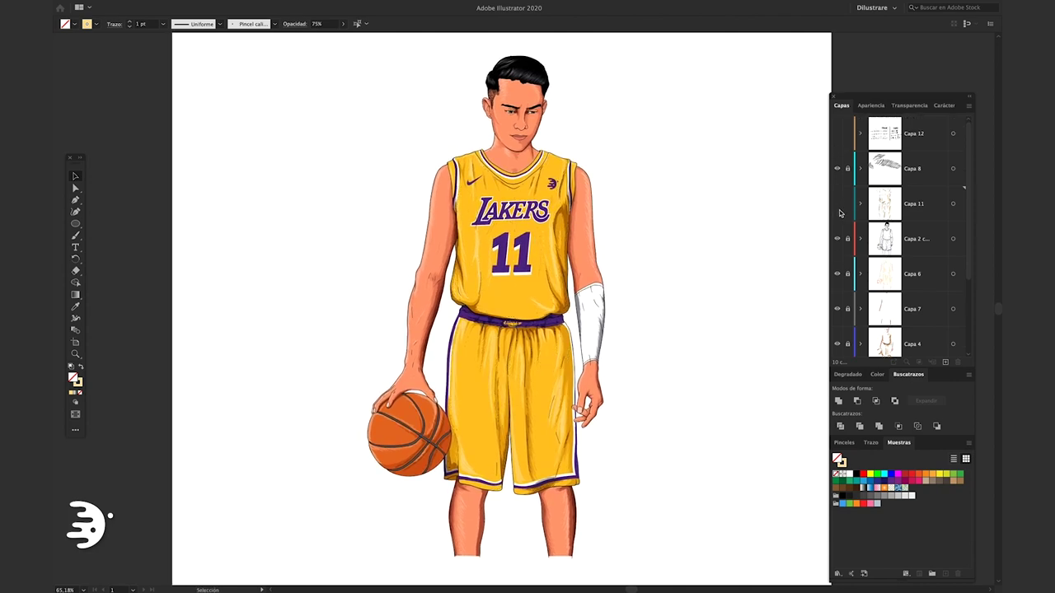
left_click(838, 204)
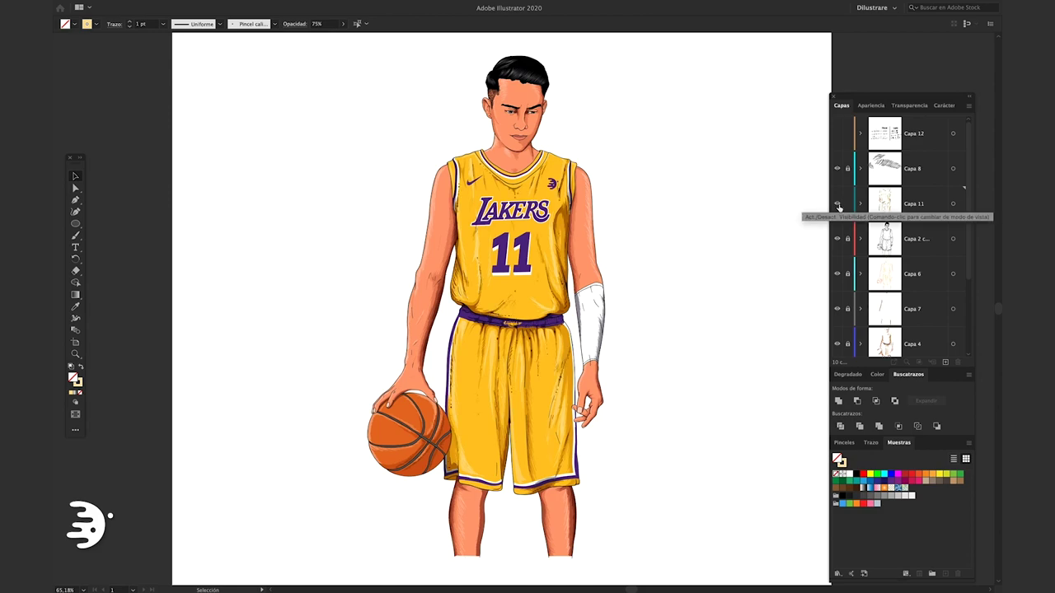
Zoom in on the jersey and toggle Capa 11 off and on to compare its texture.
key("ctrl+plus")
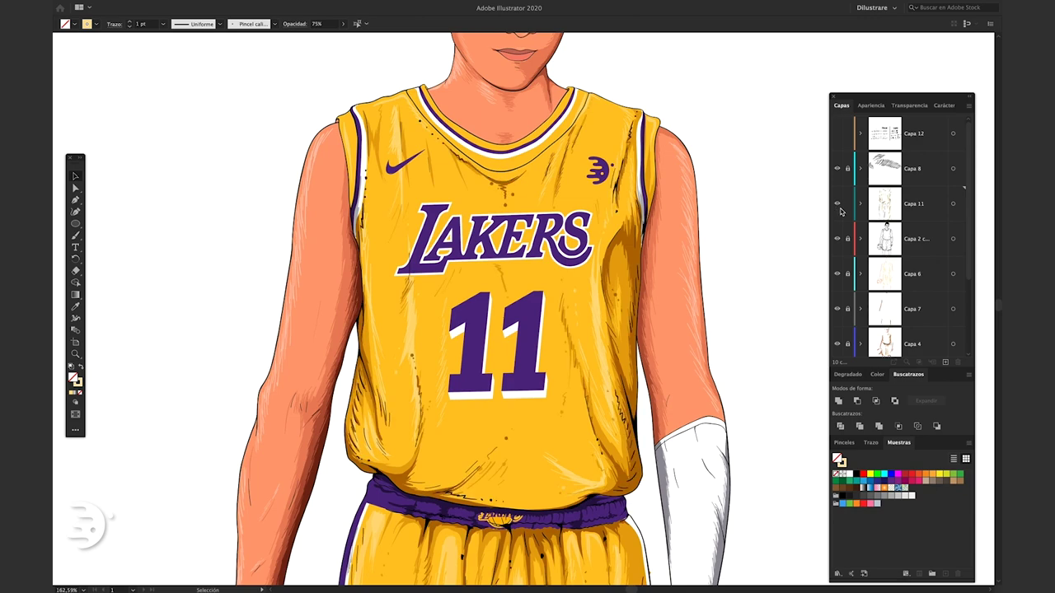
left_click(840, 209)
left_click(839, 207)
left_click(839, 208)
left_click(839, 204)
Pan to the shorts and toggle Capa 11 to compare, leaving it visible.
left_click_drag(728, 431, 748, 228)
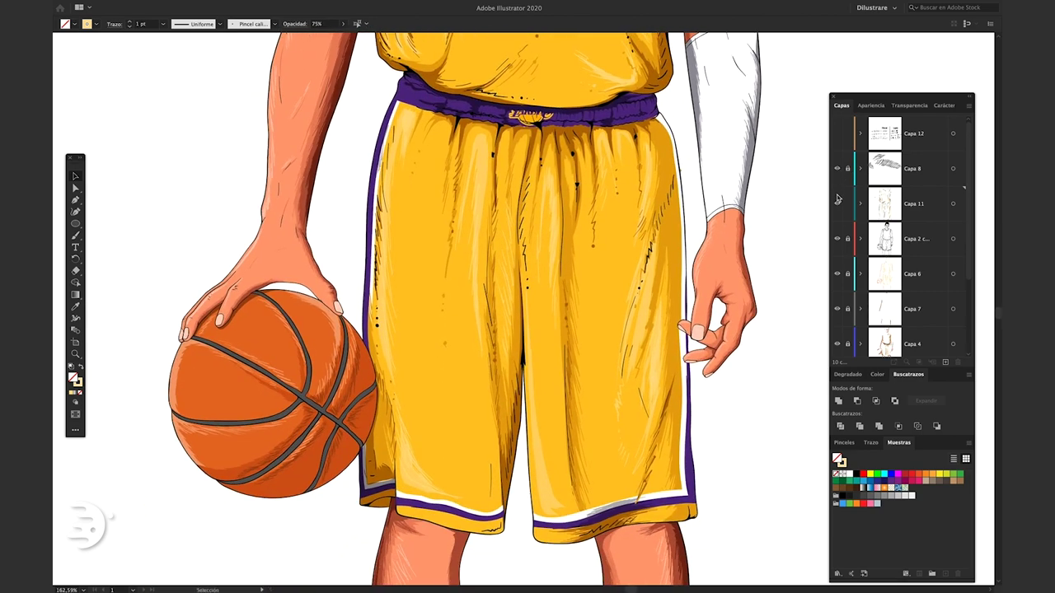
left_click(837, 205)
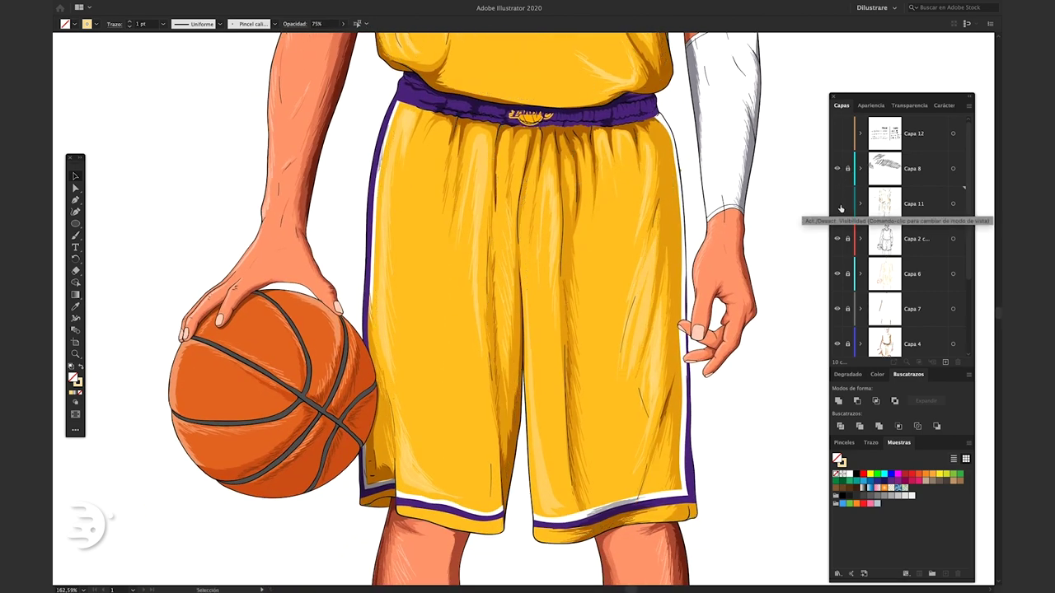
left_click(839, 206)
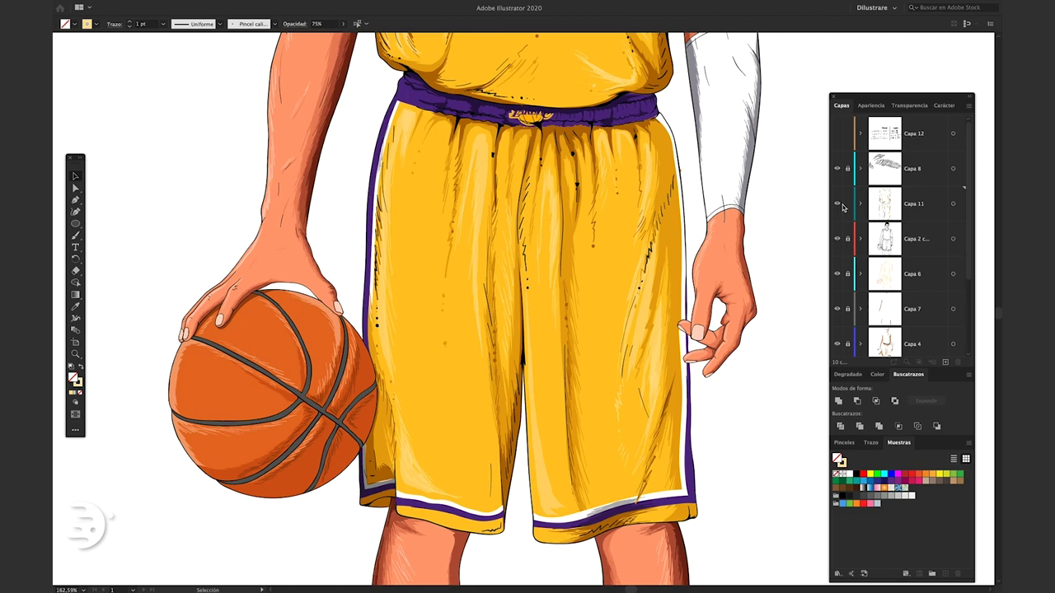
left_click(838, 206)
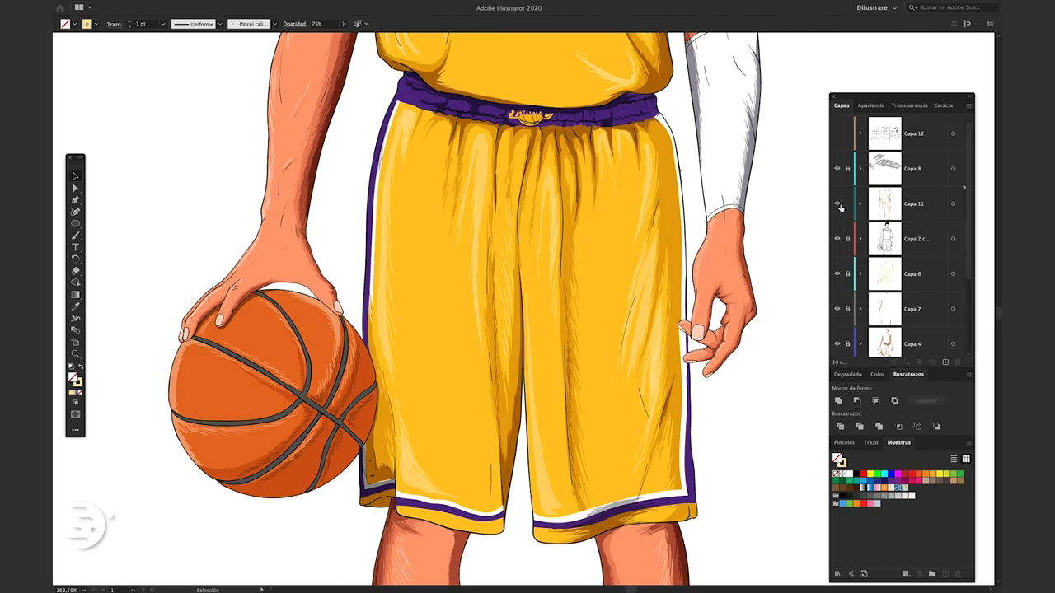
left_click(839, 205)
key("ctrl+0")
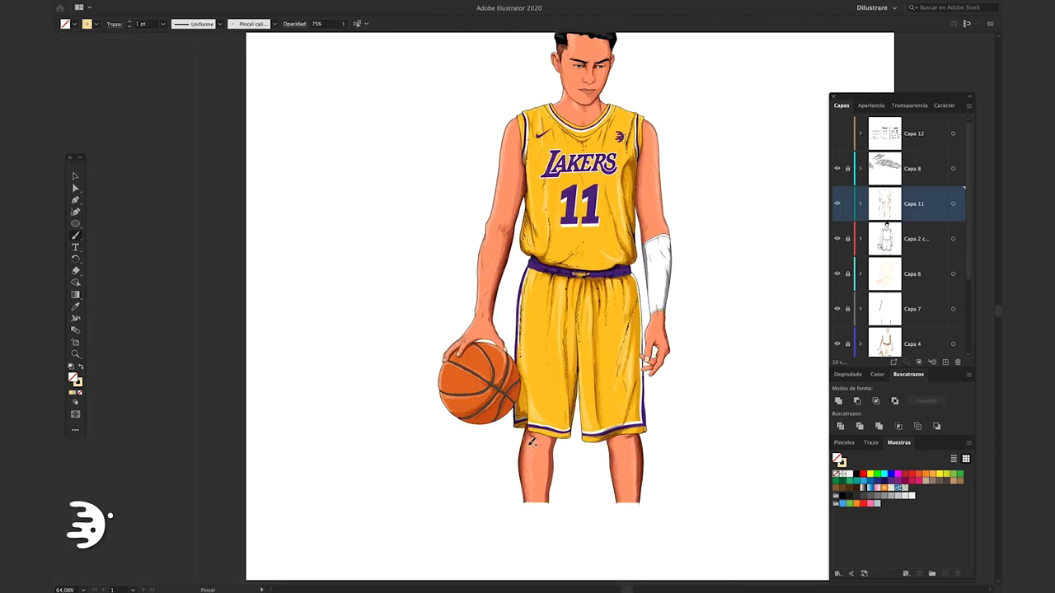
scroll(494, 371, "up", 5)
key("b")
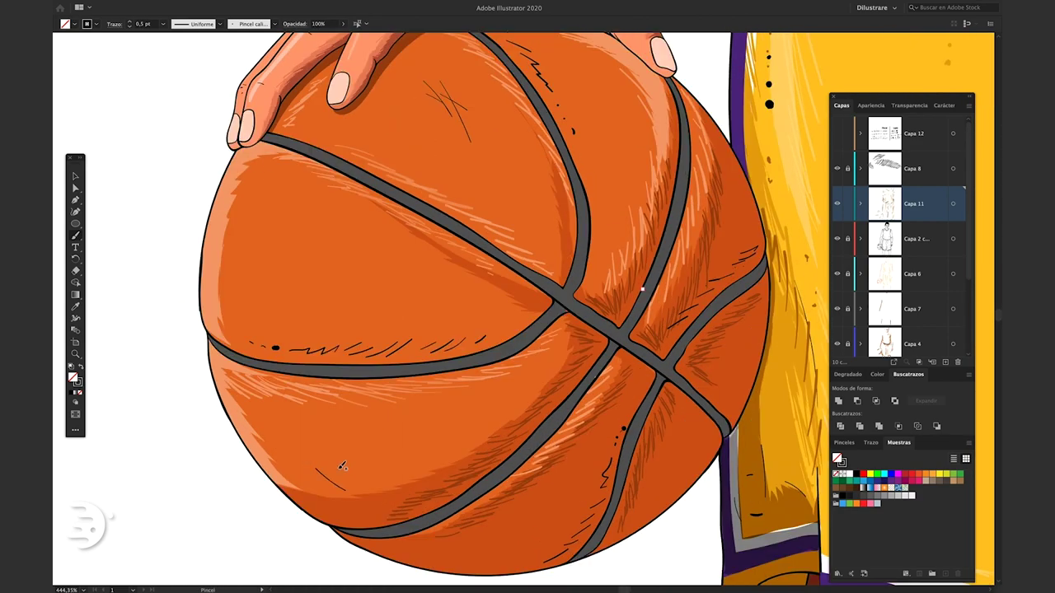
key("v")
key("ctrl+0")
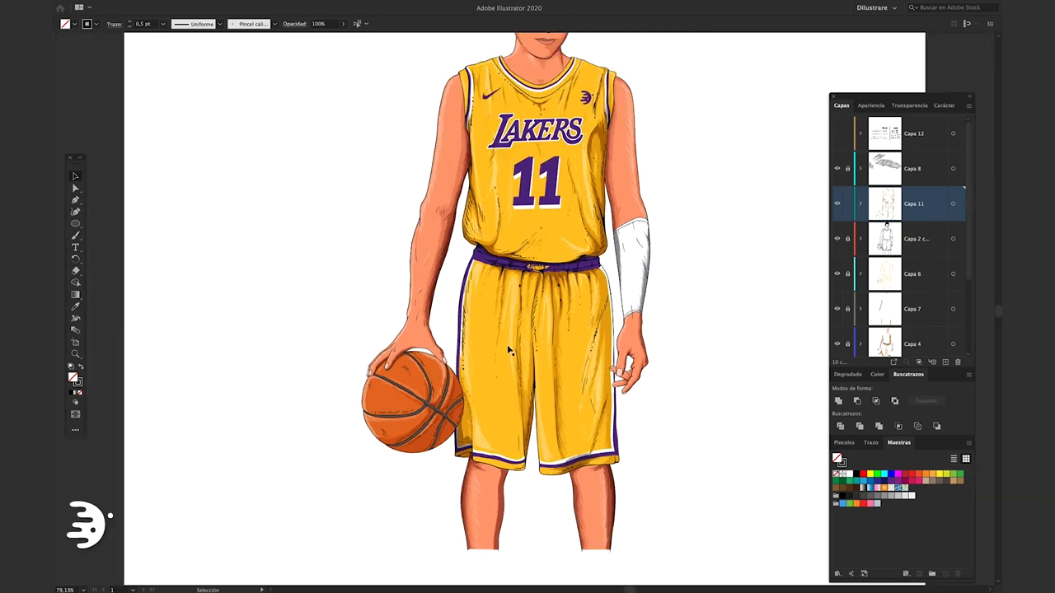
left_click_drag(537, 347, 517, 359)
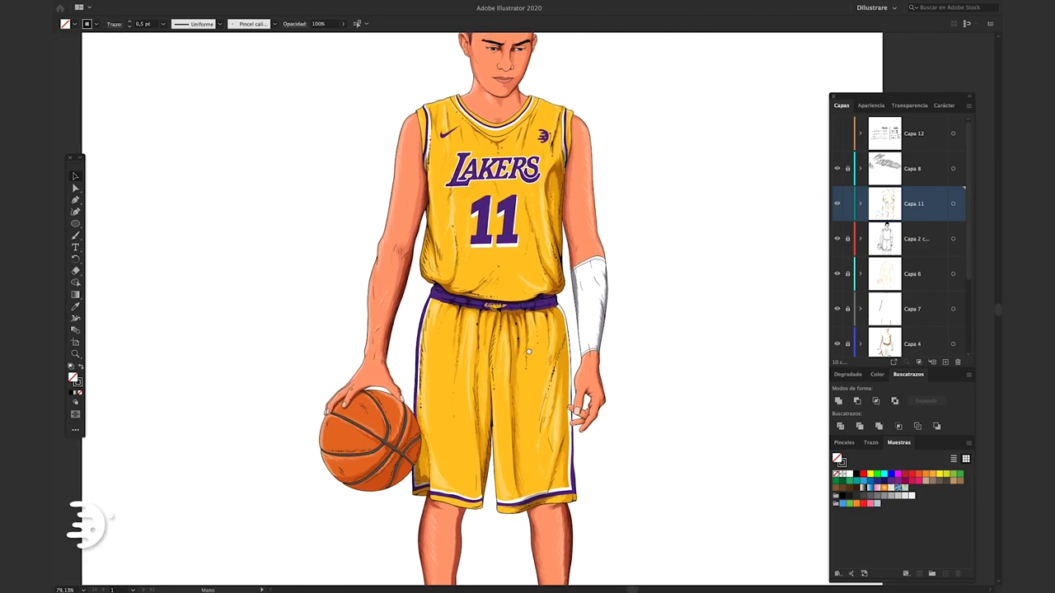
left_click(838, 206)
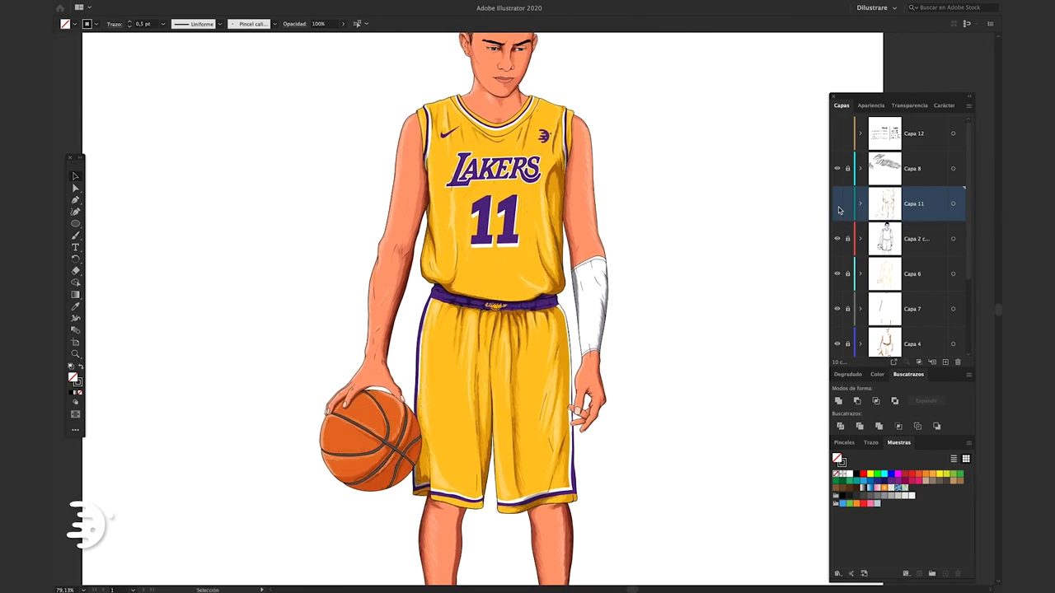
left_click(838, 206)
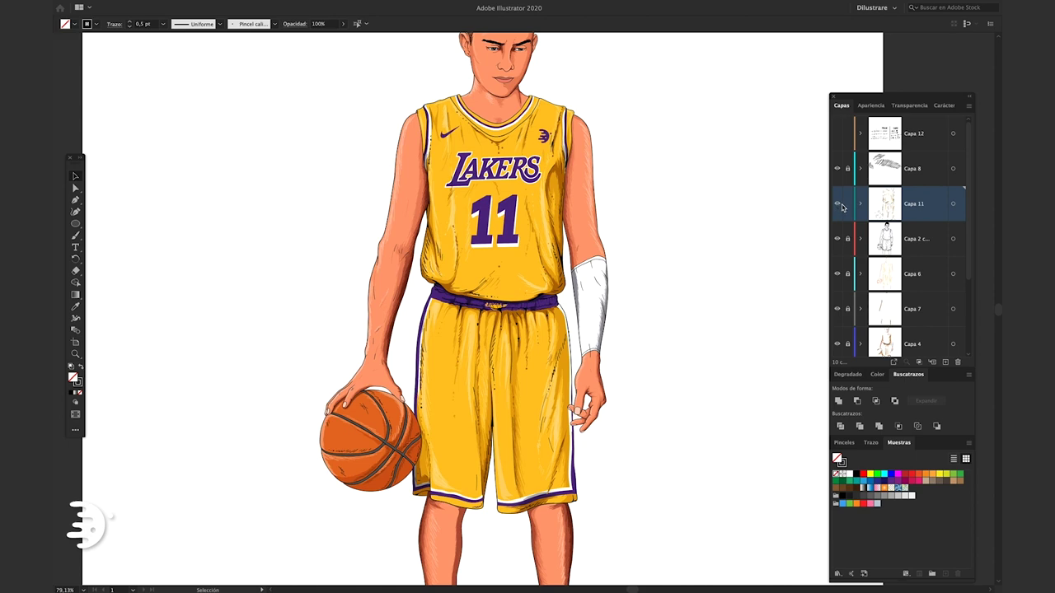
scroll(734, 405, "down", 1)
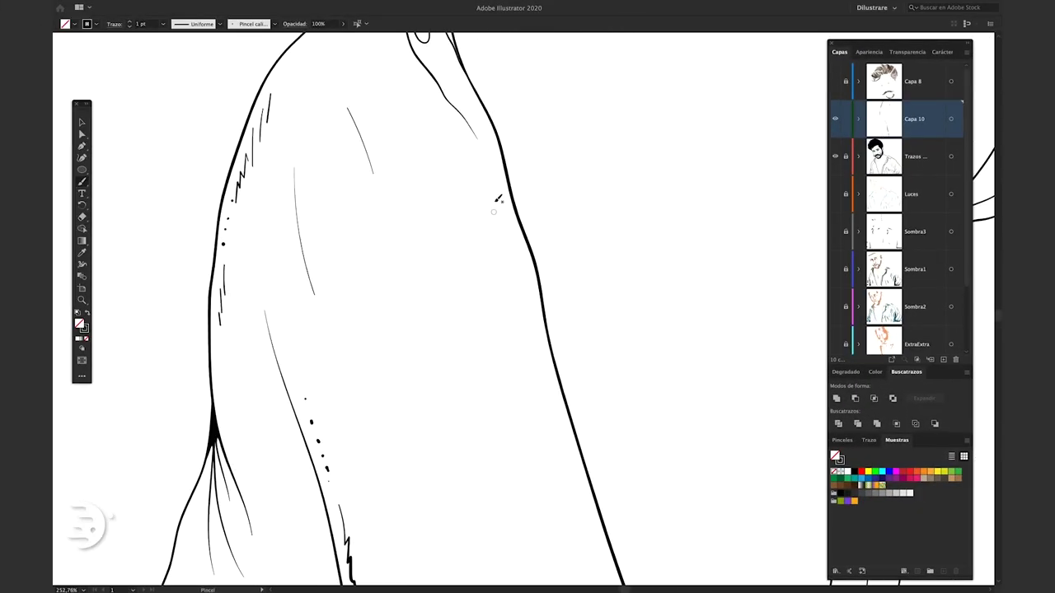
Pan along the teal shirt's sleeve to the collar, zoom out and show Capa 10.
left_click_drag(569, 304, 410, 216)
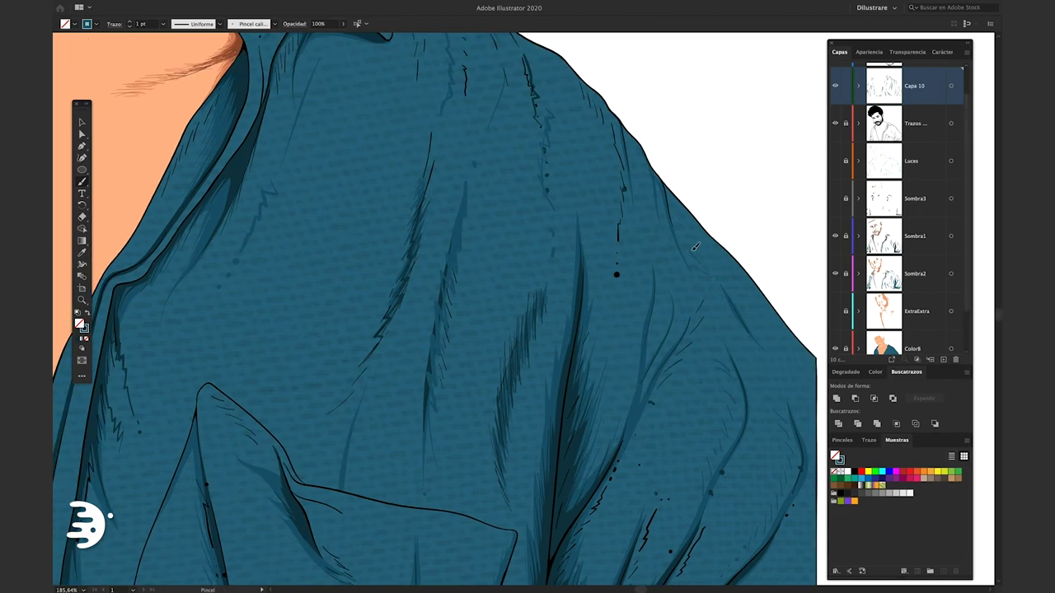
scroll(875, 253, "up", 3)
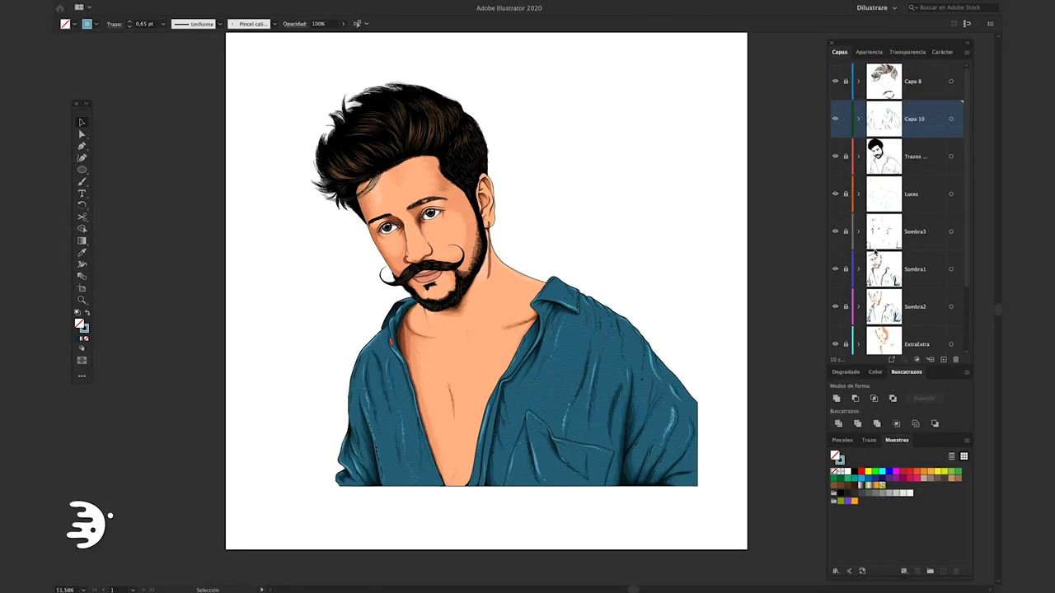
left_click(836, 120)
Toggle Capa 10 to compare shirt highlights, then hide the colour layers leaving line art.
left_click(835, 122)
left_click(839, 124)
left_click(837, 126)
left_click(836, 121)
left_click(836, 124)
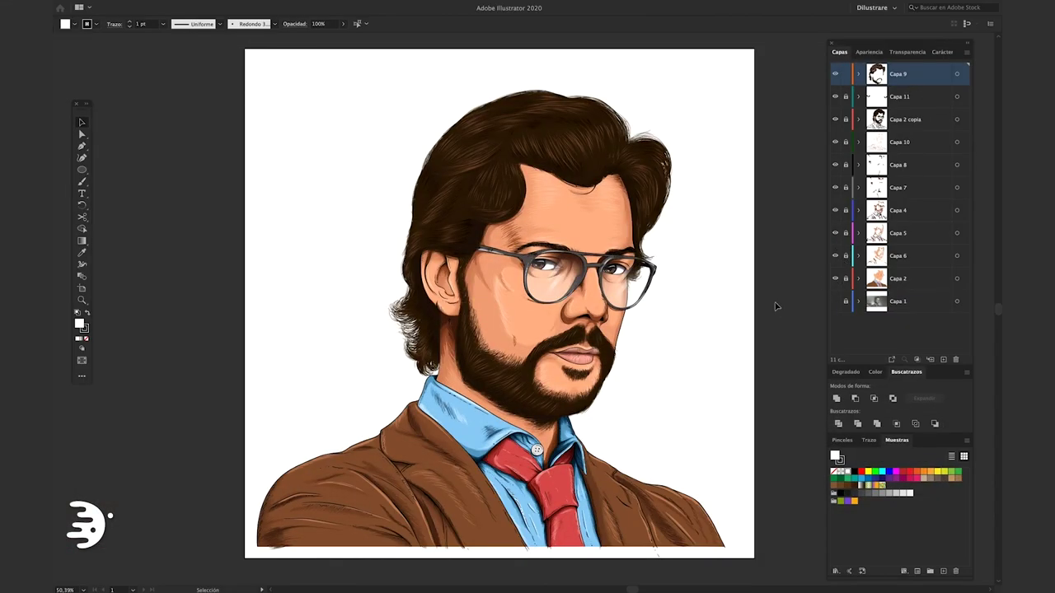
left_click(835, 119, "alt")
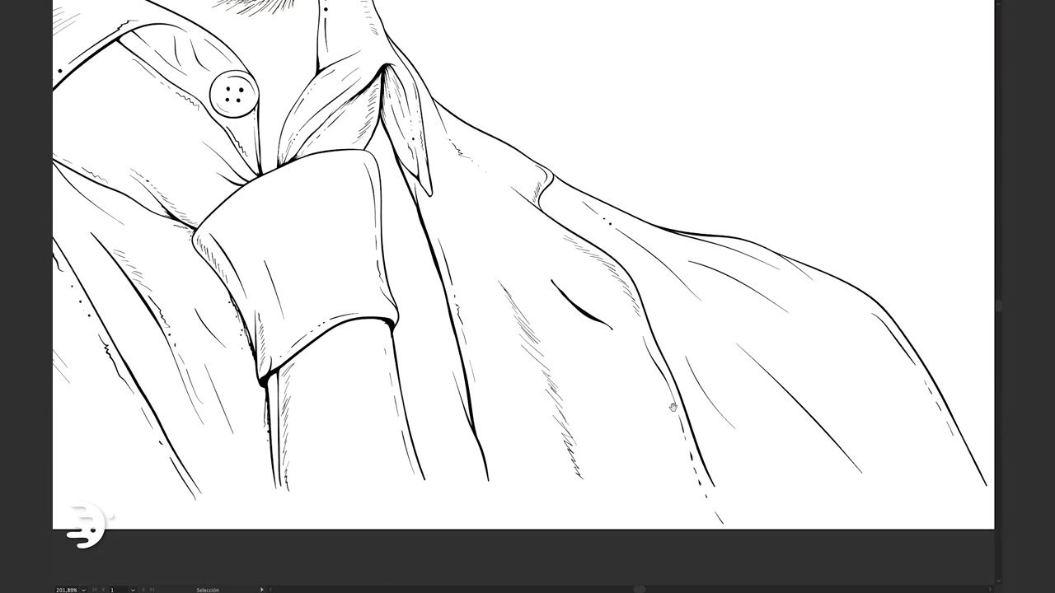
scroll(452, 331, "down", 5)
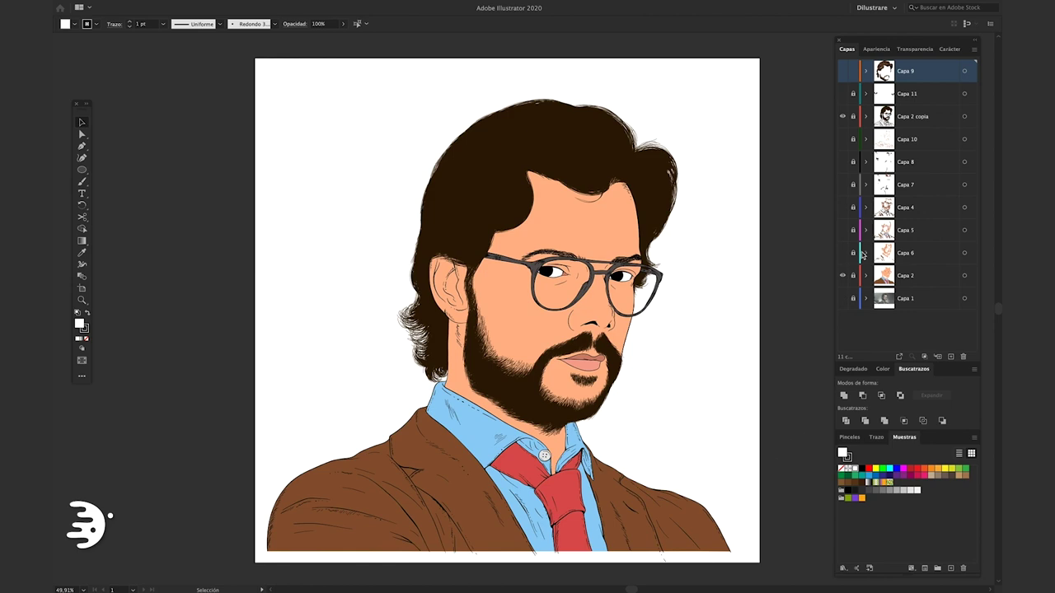
Show the Capa 2 copia, Capa 5, Capa 6, Capa 11 and Capa 9 layers.
left_click(841, 222)
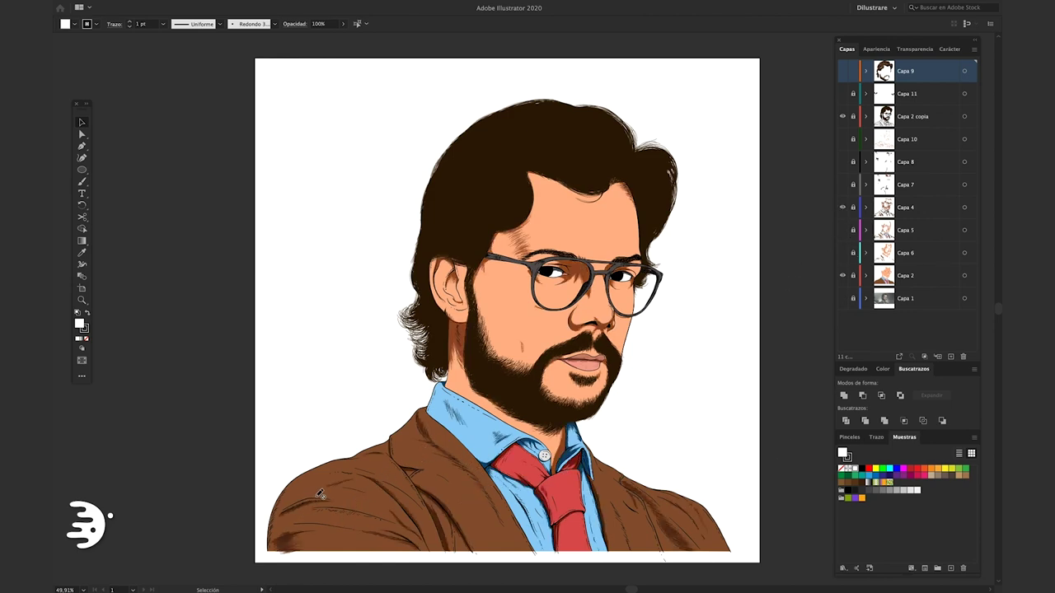
left_click(842, 230)
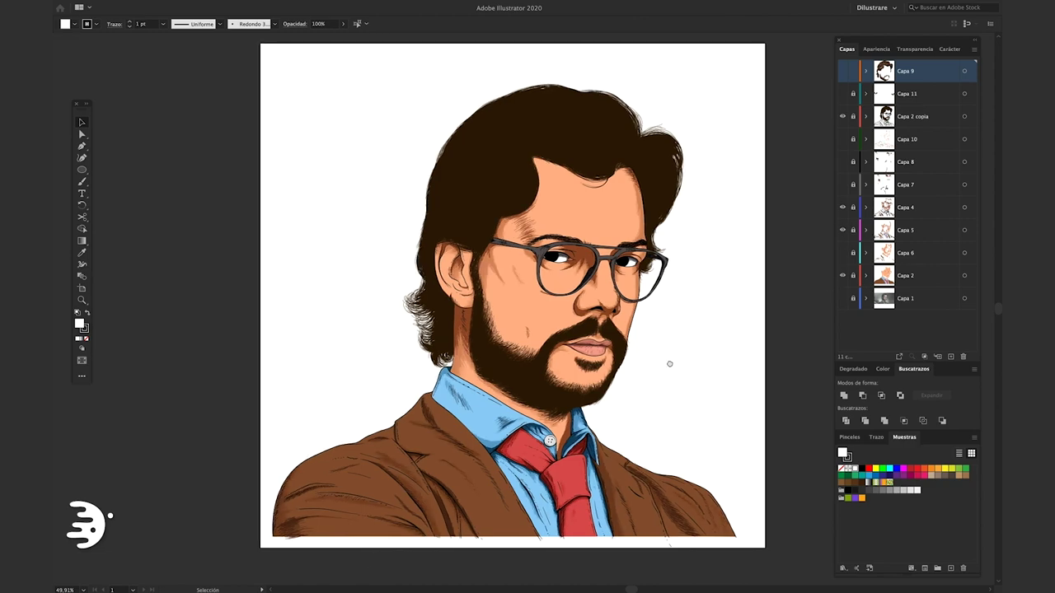
scroll(577, 393, "up", 2)
left_click(842, 252)
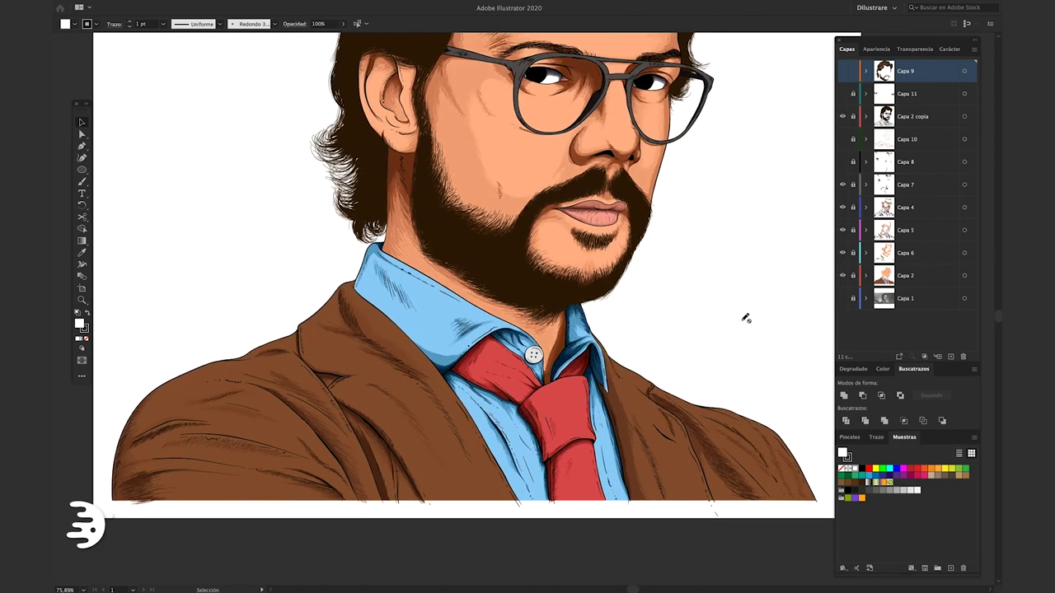
left_click(842, 93)
left_click(842, 71)
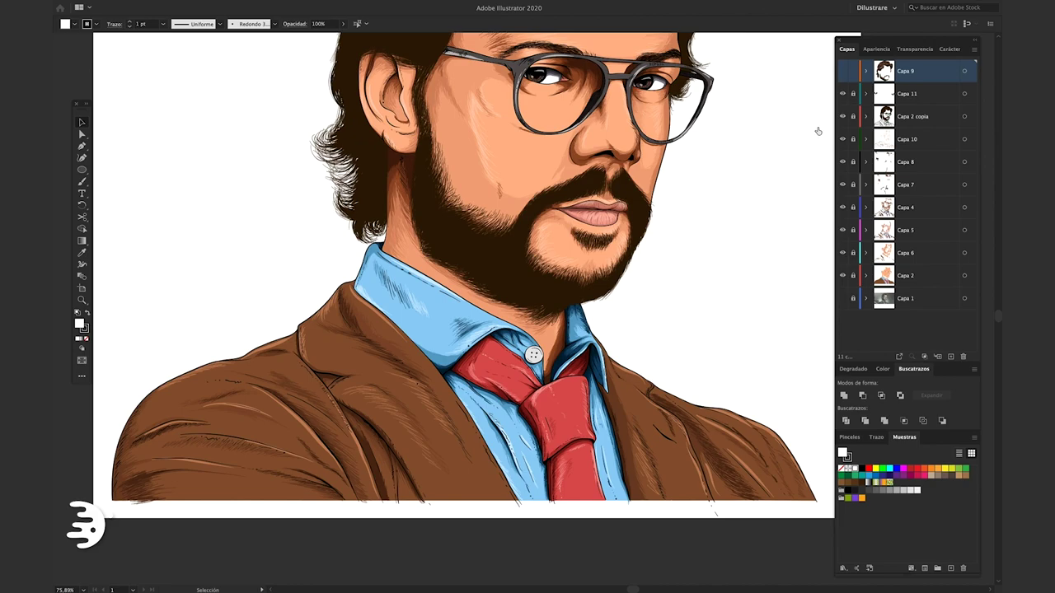
scroll(820, 132, "up", 2)
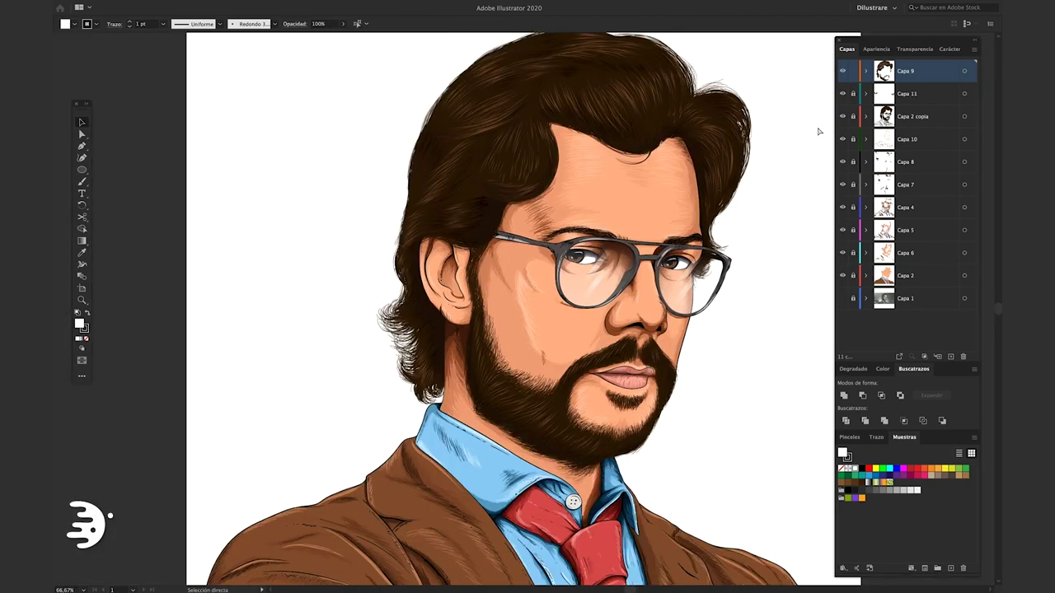